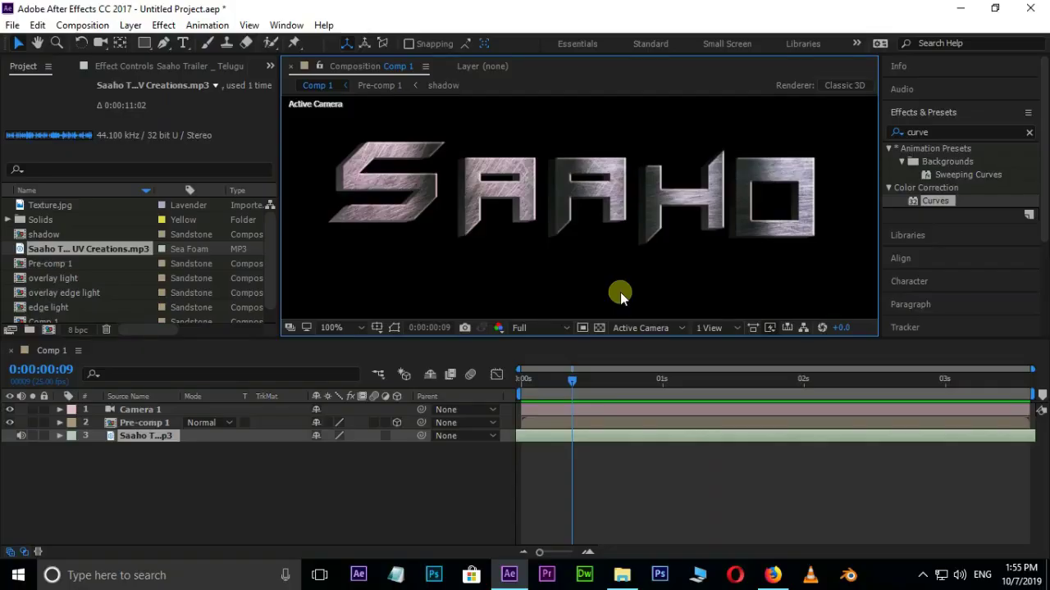
Step: Switch to File Explorer and install saaho-font.ttf from the saaho-font folder, replacing the already installed copy
left_click(620, 574)
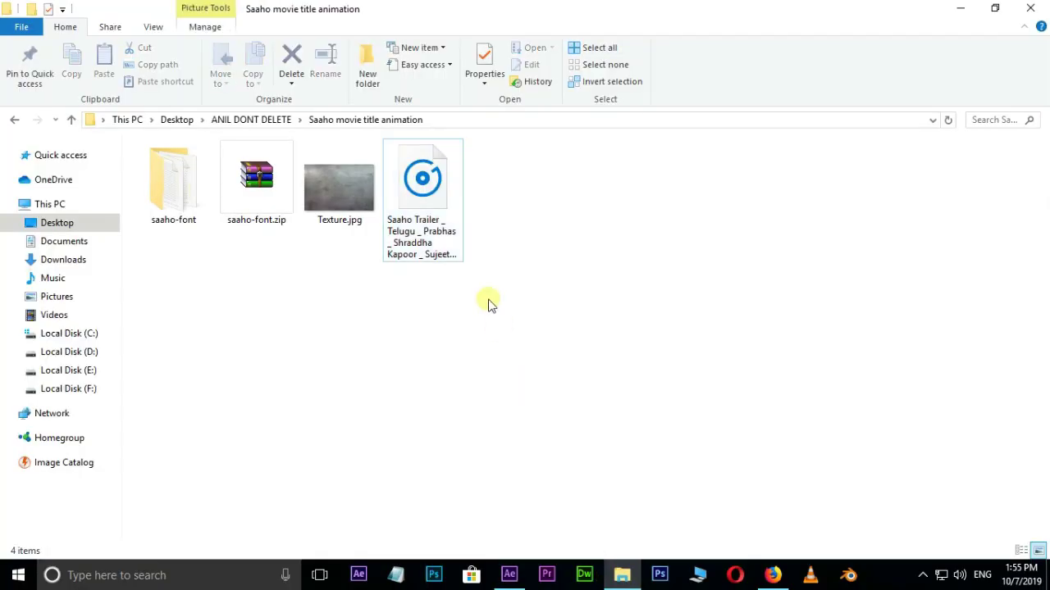
left_click_drag(471, 305, 246, 143)
left_click(331, 339)
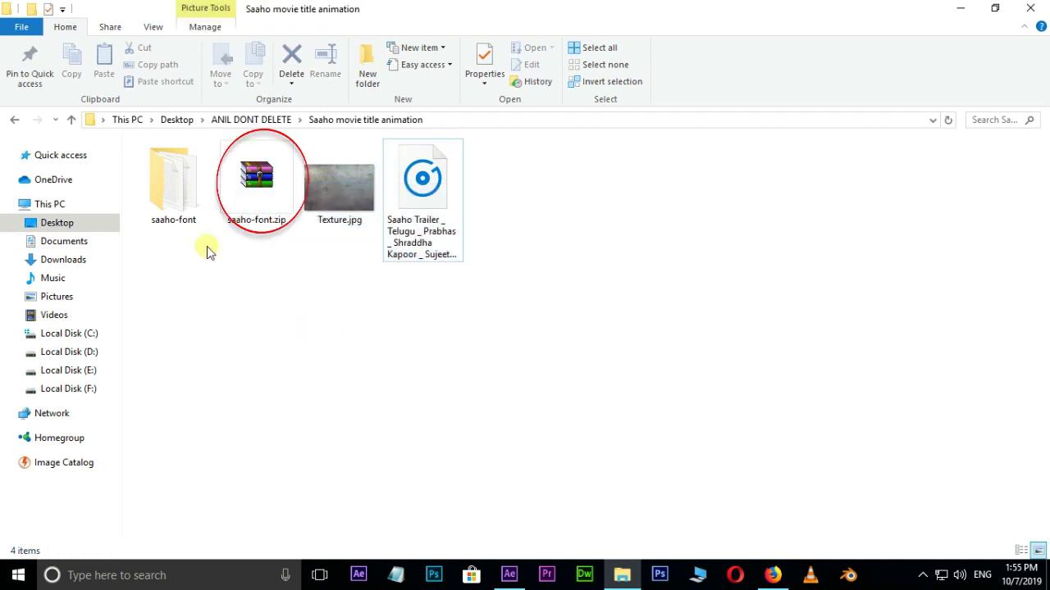
left_click(175, 185)
double_click(175, 184)
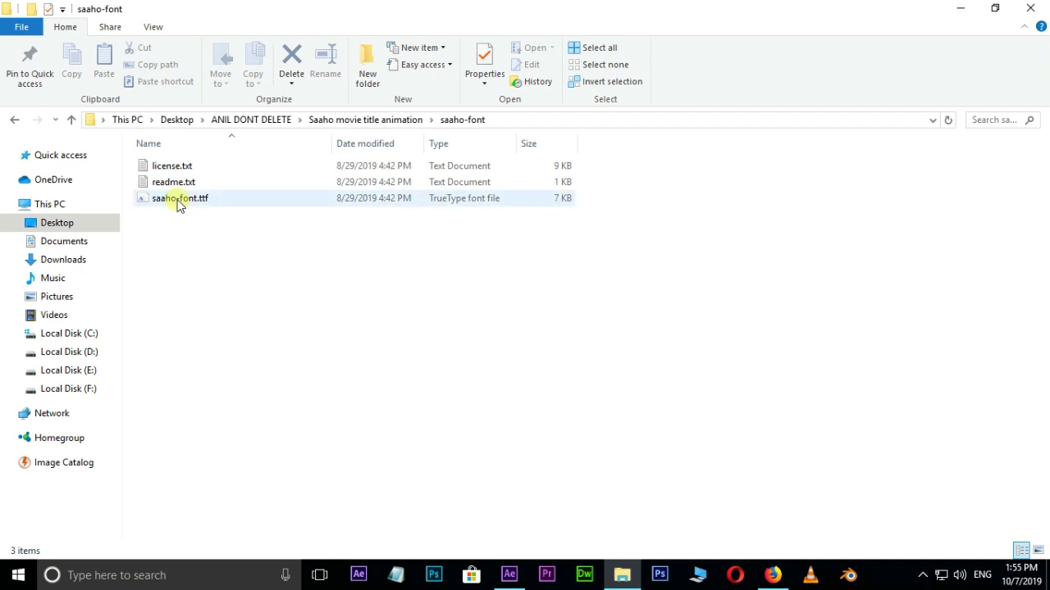
right_click(176, 198)
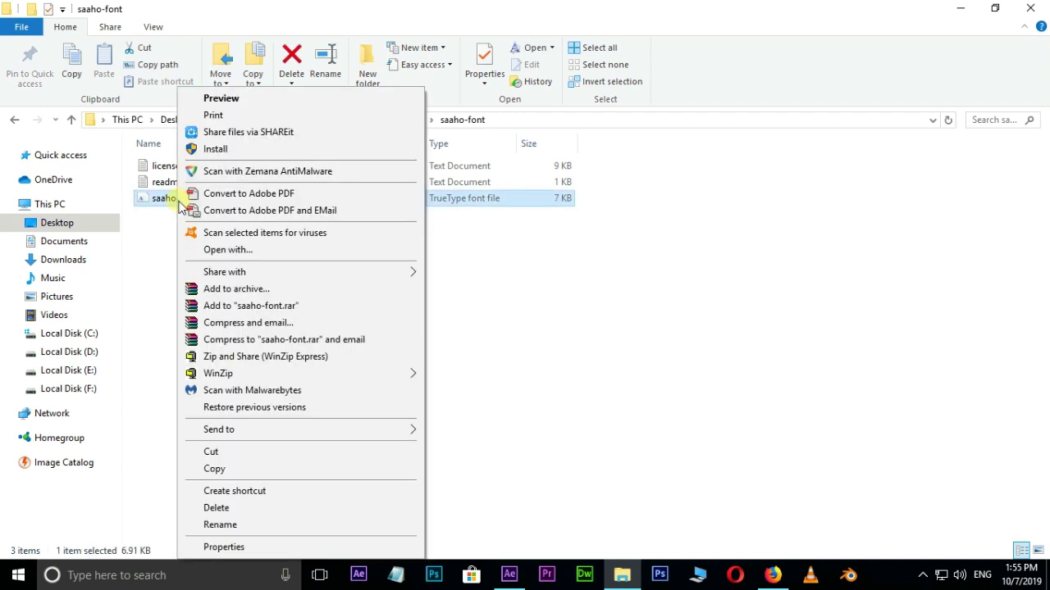
left_click(240, 153)
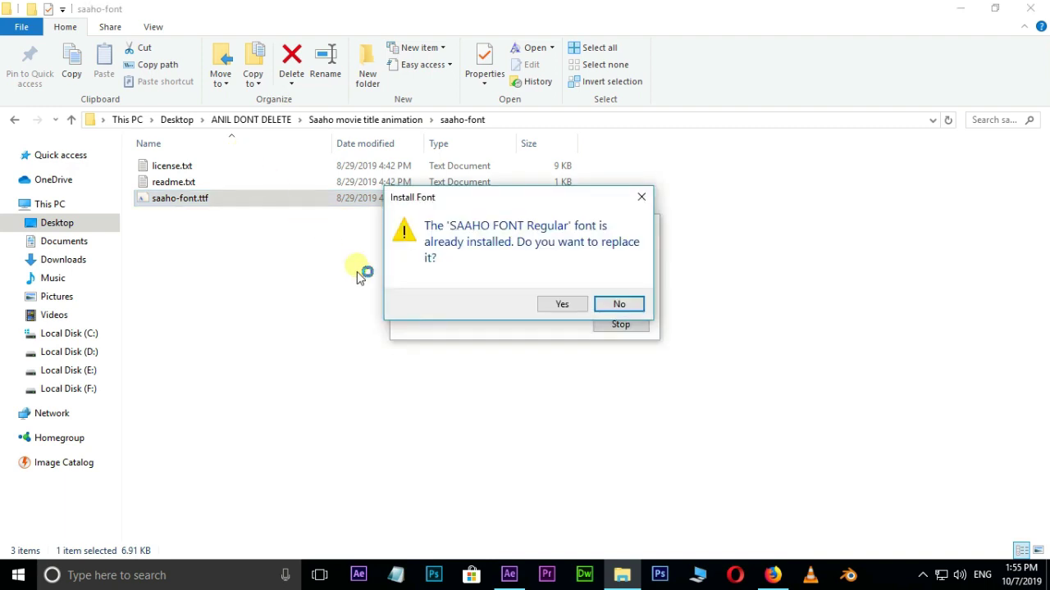
left_click(561, 303)
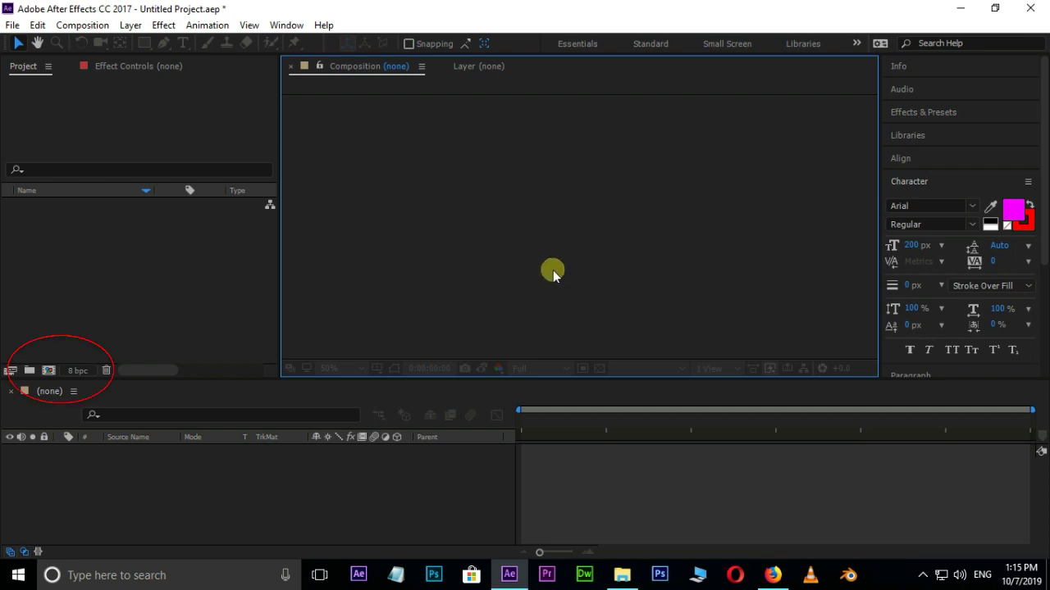
Step: Create a 1280 x 720, 25 fps composition with duration 0:00:03:15 and add the text "SAAHO" to it
left_click(48, 371)
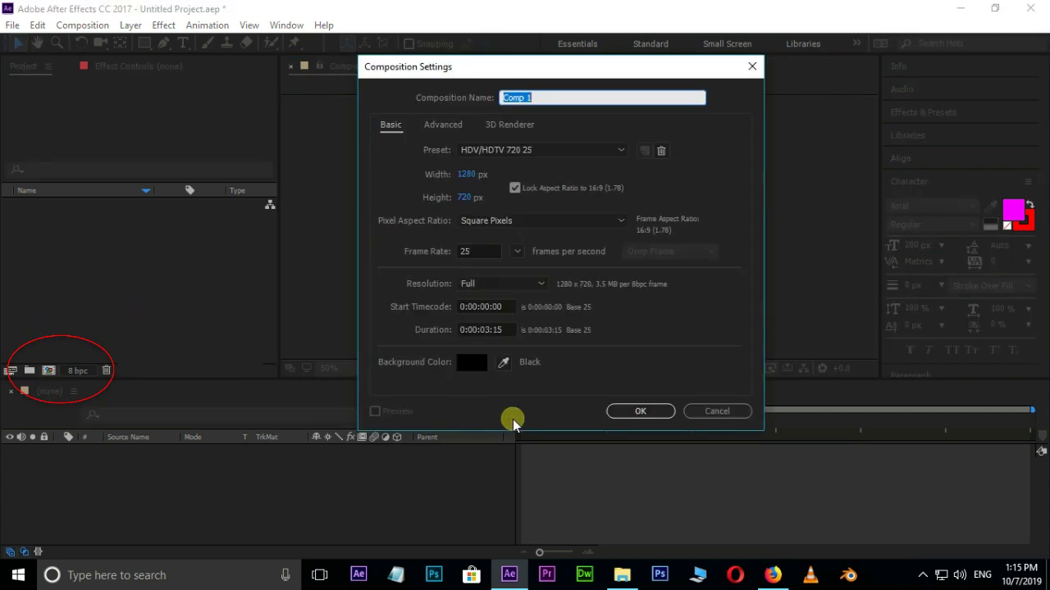
left_click(649, 412)
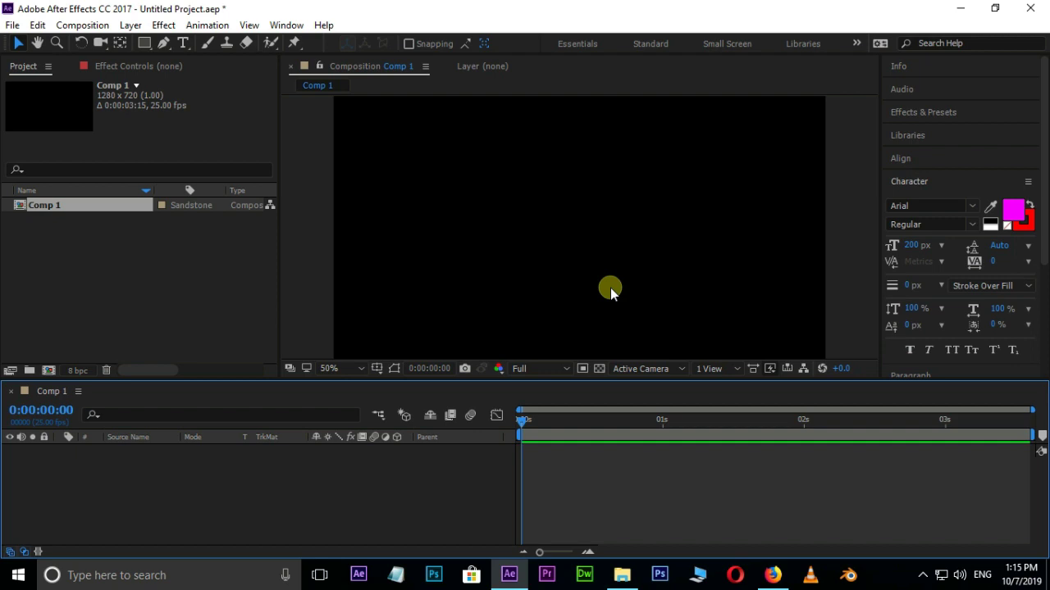
left_click(183, 43)
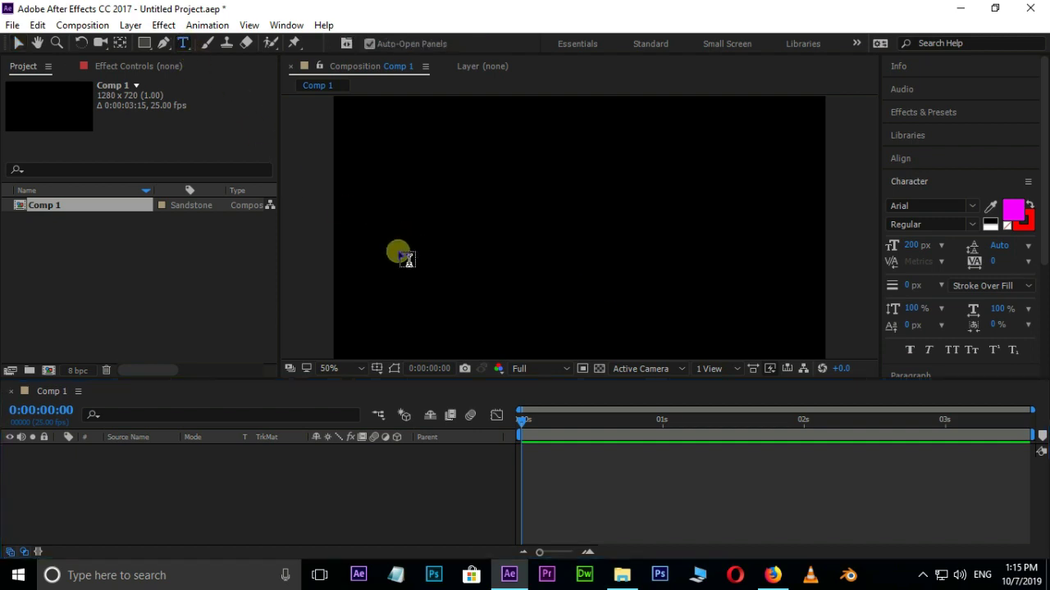
left_click(420, 263)
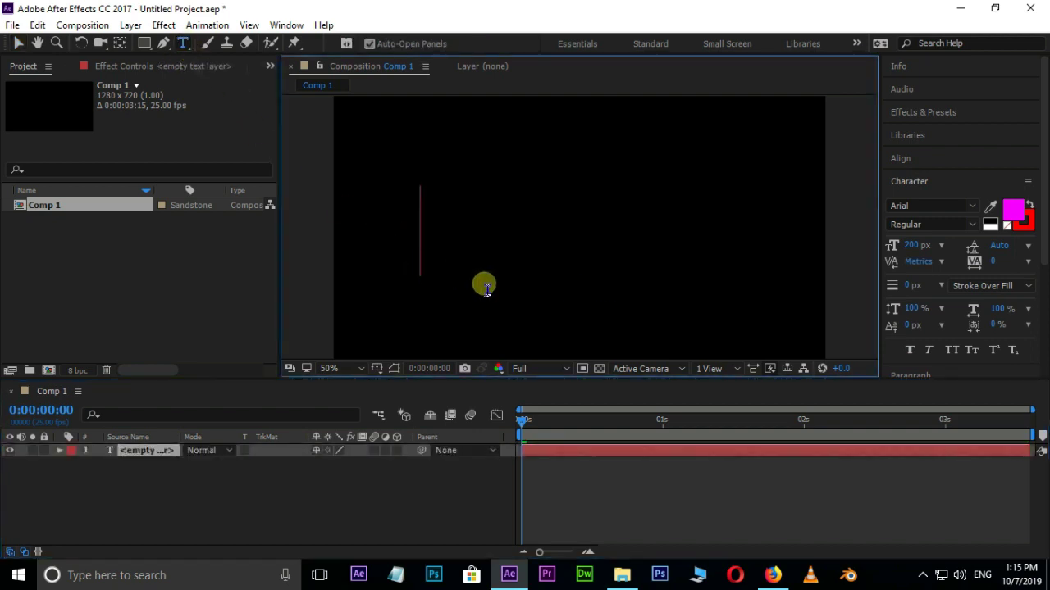
type("SAAHO")
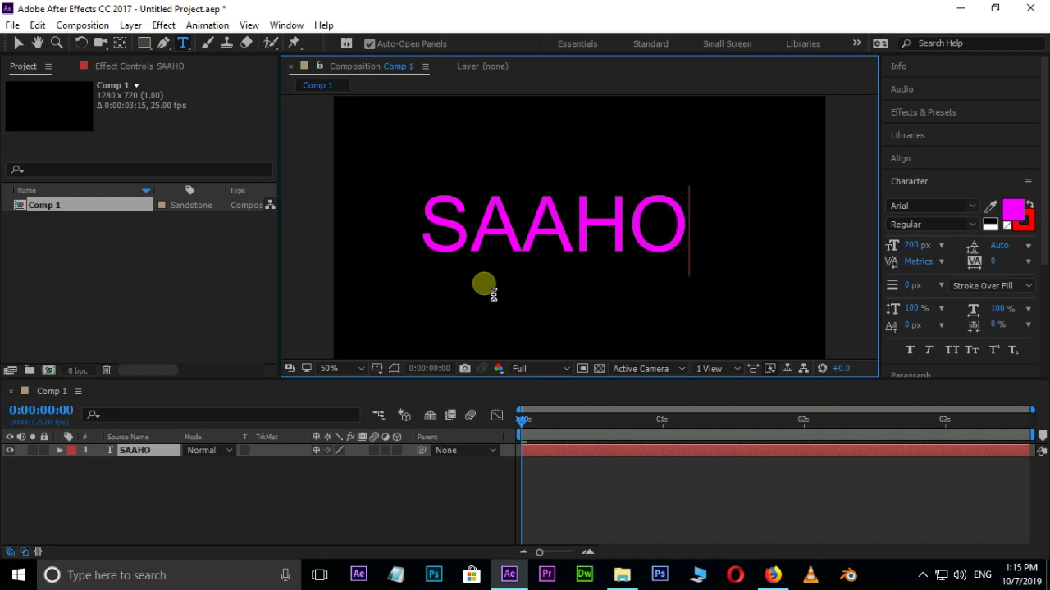
left_click(18, 43)
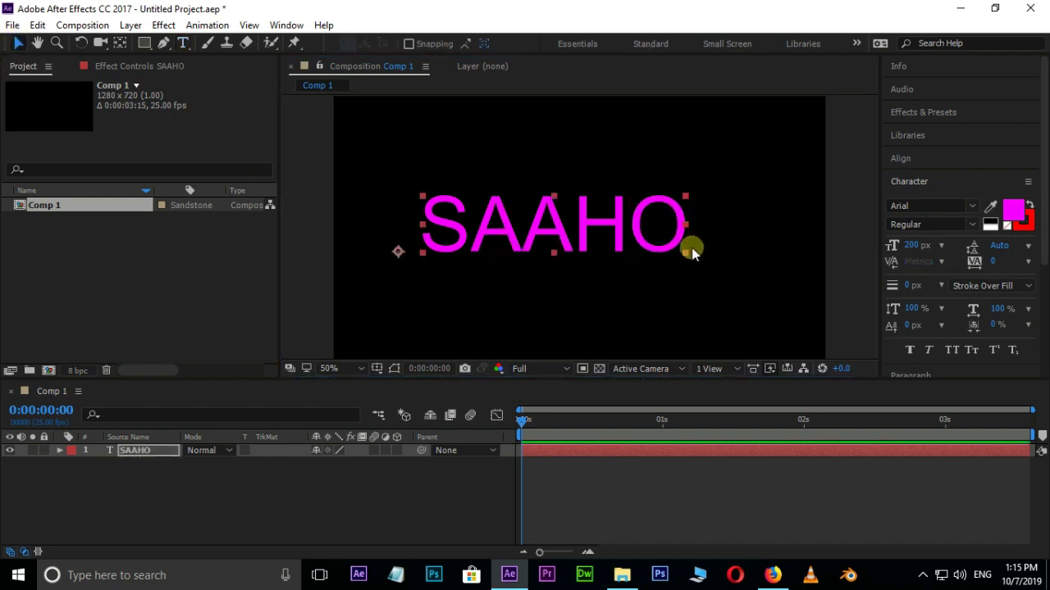
Step: Set the SAAHO text layer's font to SAAHO FONT and its size to 130 px
left_click(967, 206)
scroll(967, 336, "down", 5)
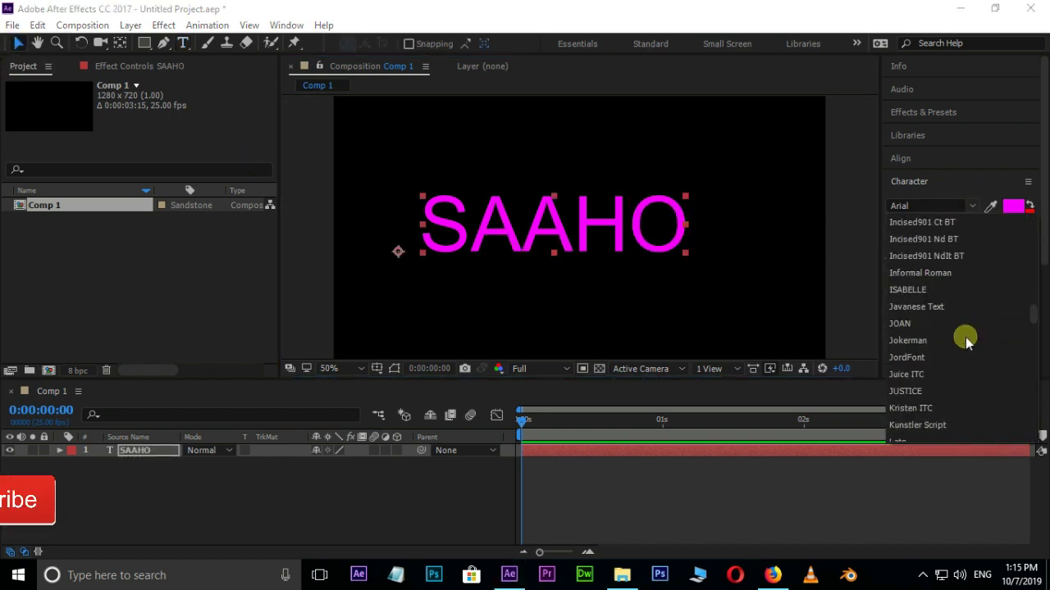
scroll(968, 341, "down", 15)
scroll(975, 351, "up", 3)
left_click(943, 346)
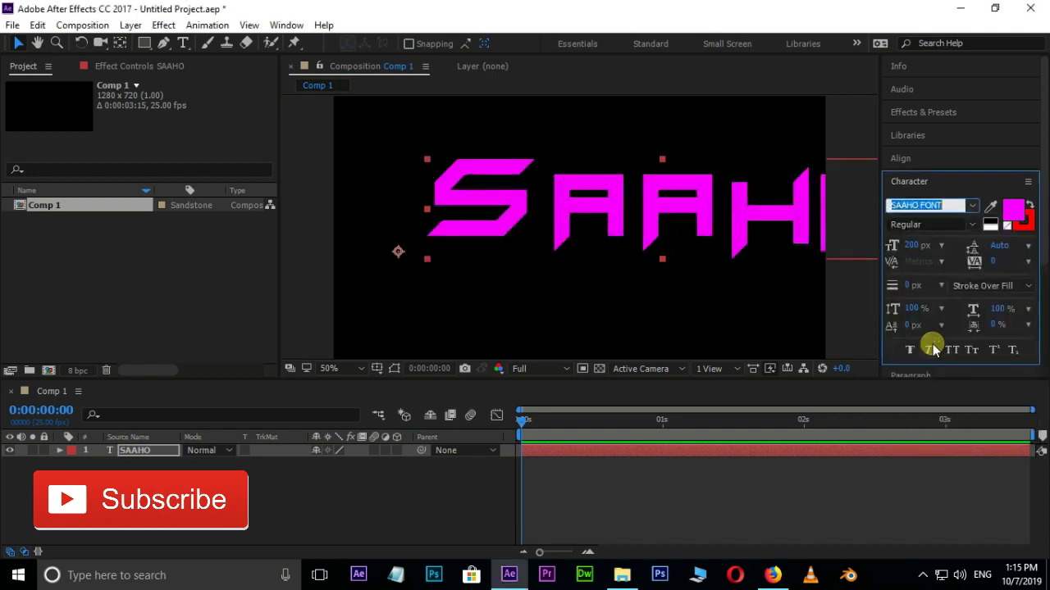
left_click_drag(915, 244, 863, 246)
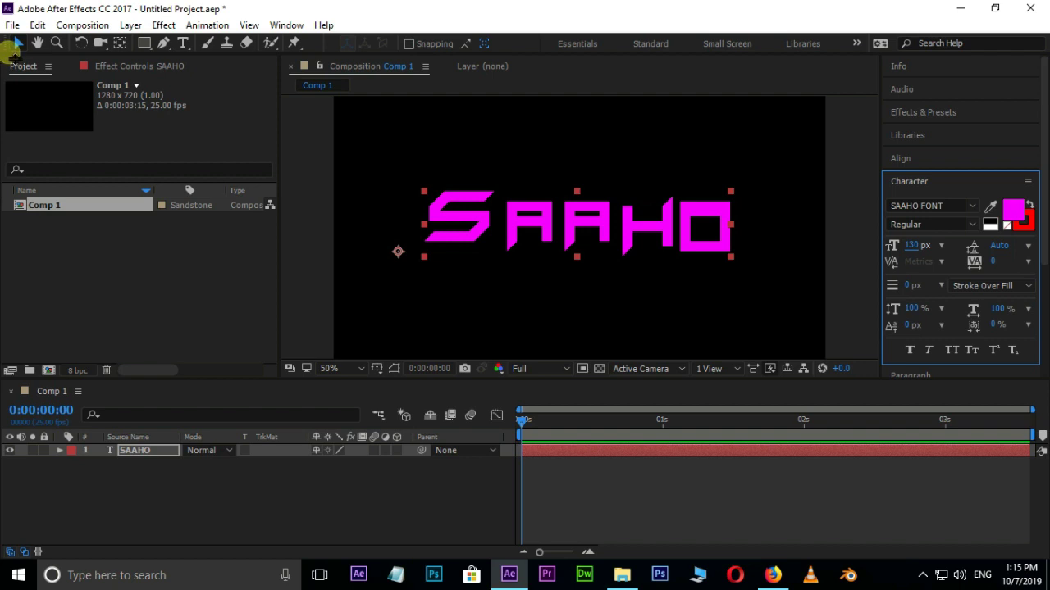
Step: Center the SAAHO text layer horizontally and vertically in the composition
left_click(906, 159)
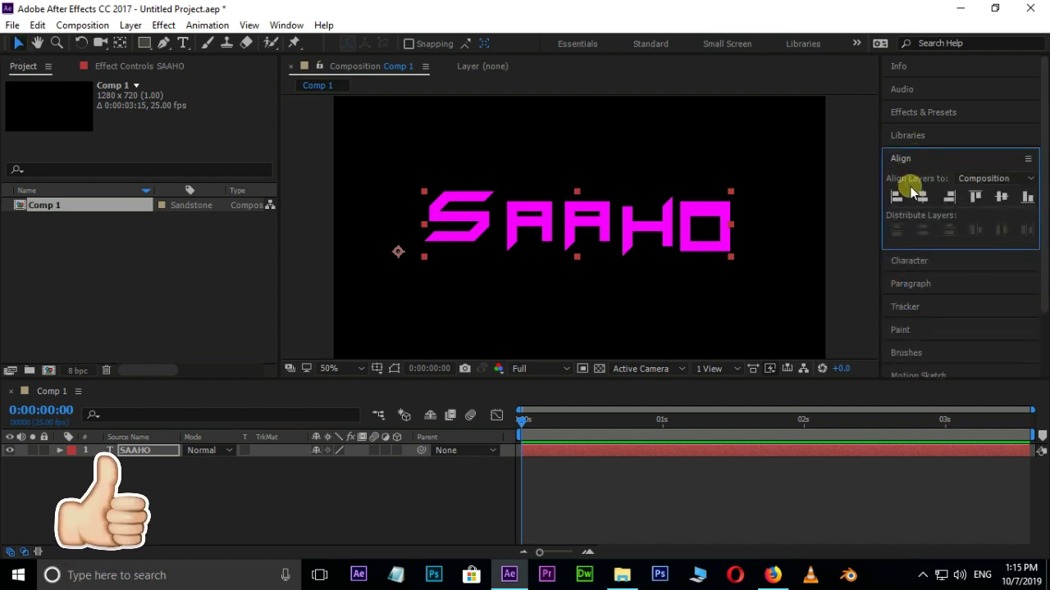
left_click(922, 197)
left_click(1002, 198)
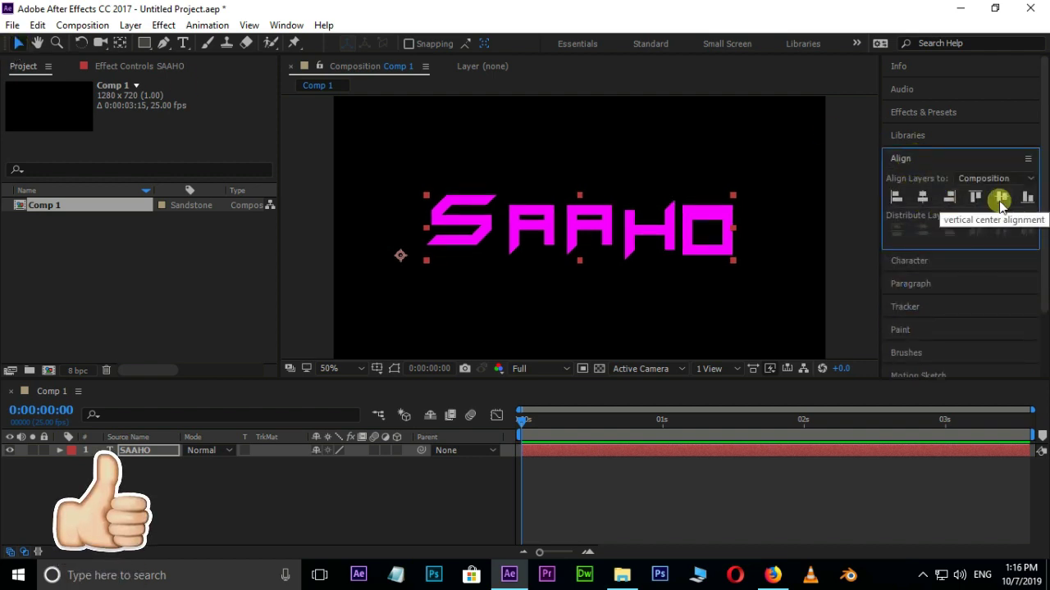
Step: Change the SAAHO text's fill colour to white (FFFFFF)
left_click(909, 263)
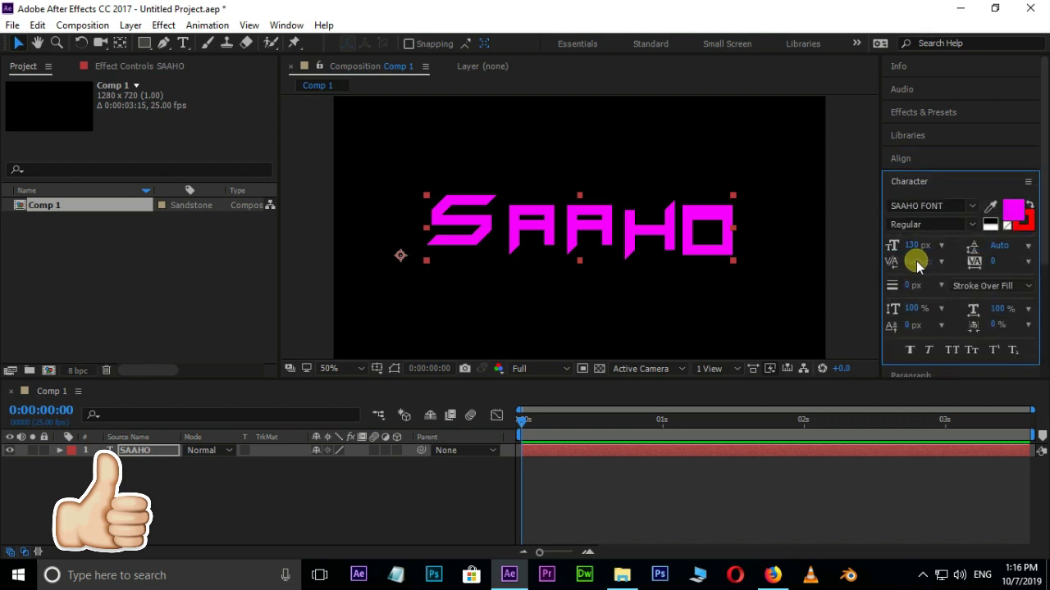
left_click(1014, 210)
left_click_drag(519, 306, 424, 223)
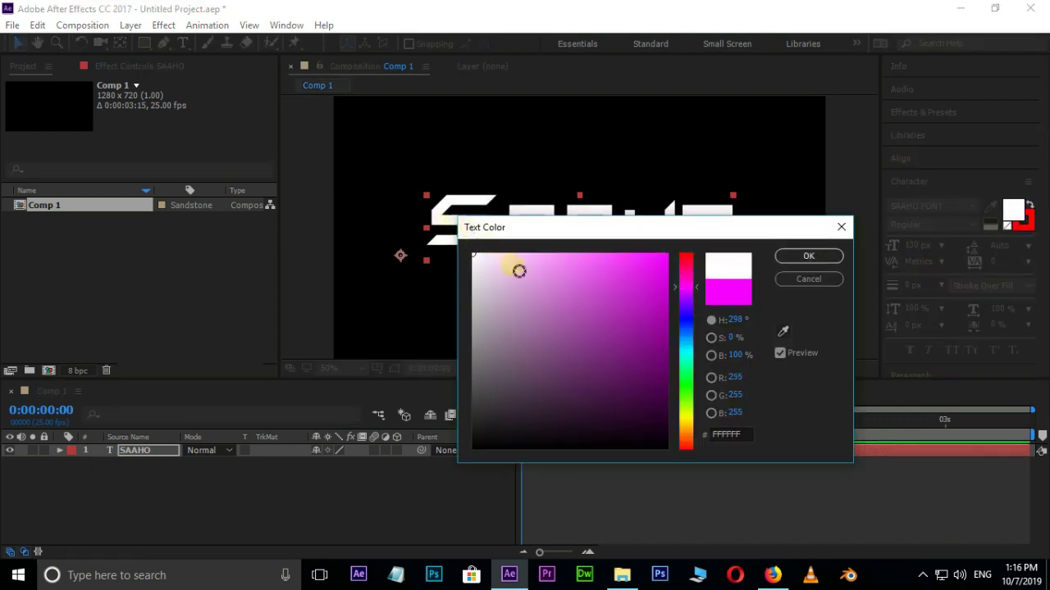
left_click(809, 257)
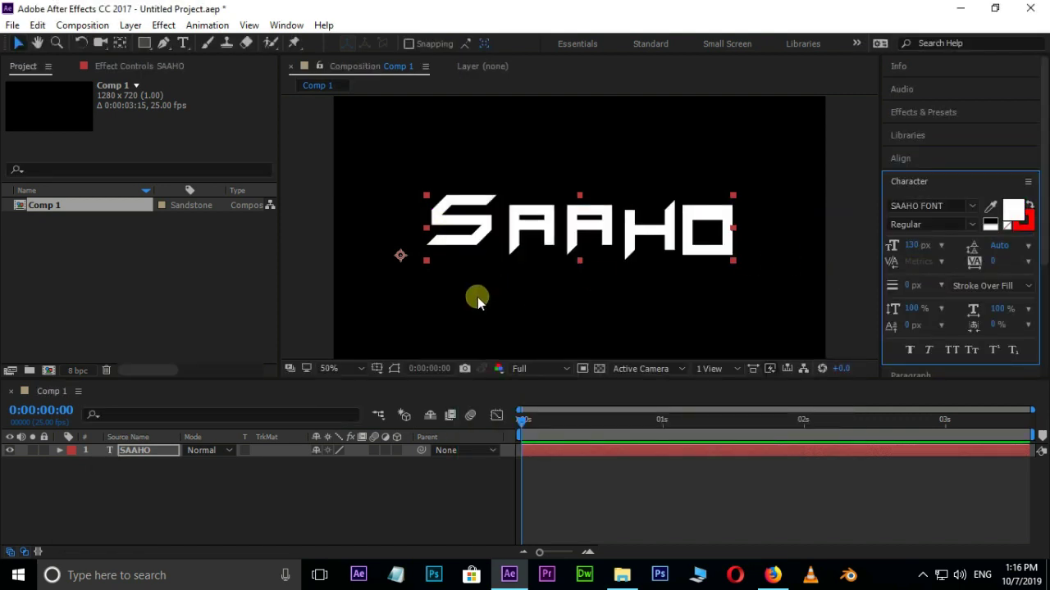
scroll(580, 236, "up", 2)
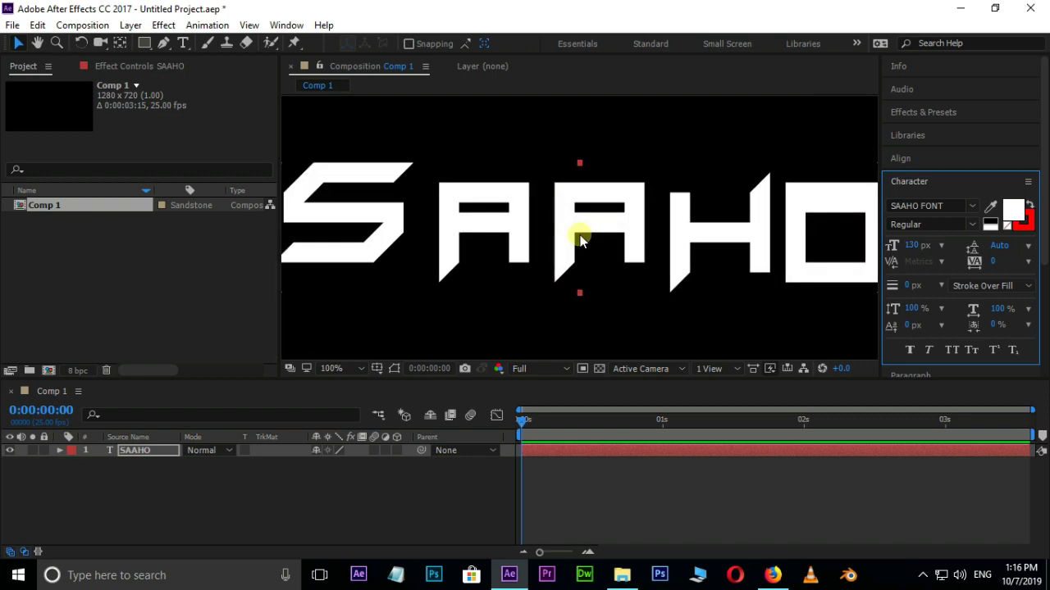
scroll(580, 238, "down", 1)
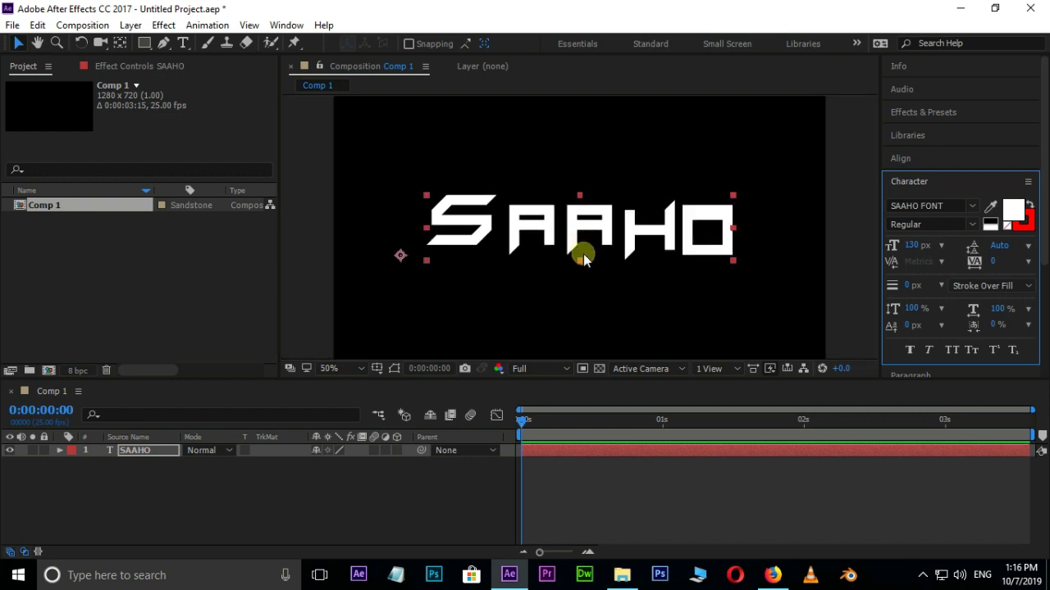
Step: Import Texture.jpg as footage and place it in the composition beneath the SAAHO text layer
double_click(137, 276)
left_click(265, 162)
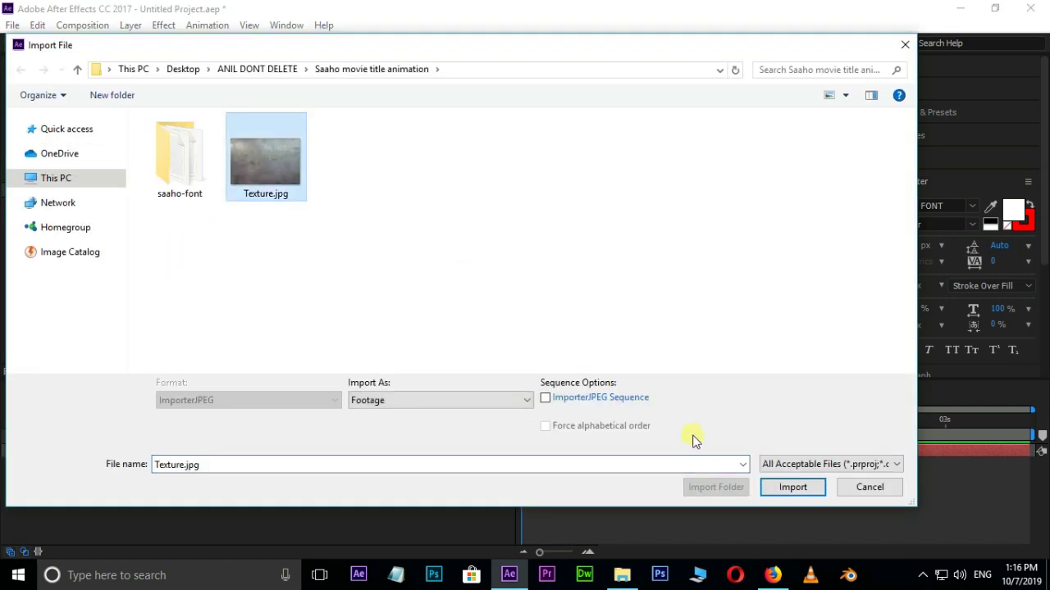
left_click(806, 497)
left_click_drag(90, 213, 160, 474)
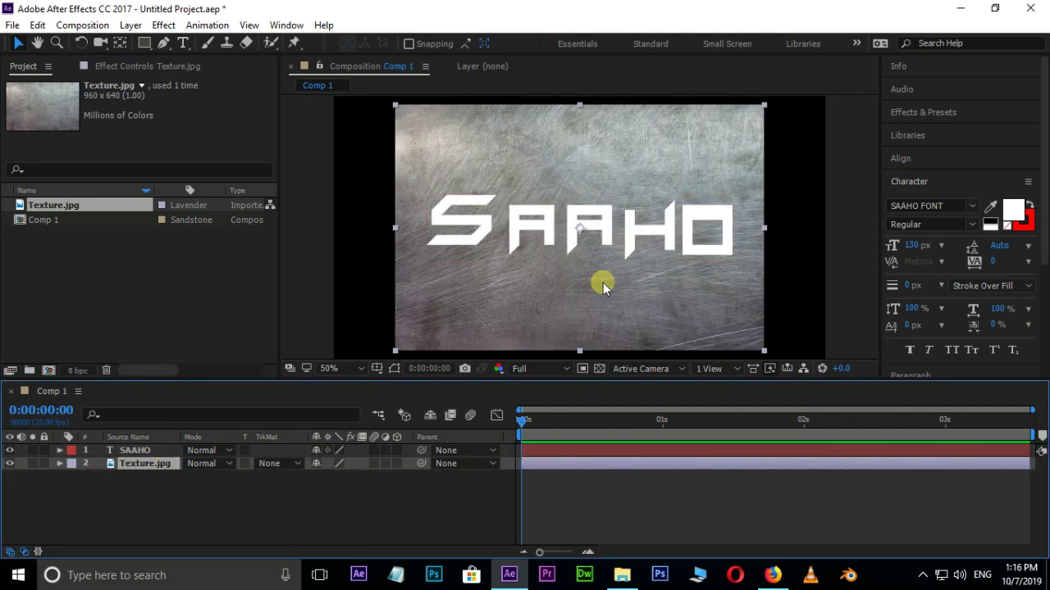
Step: Scale the Texture.jpg layer down around its center so it is just wider than the SAAHO text
left_click_drag(764, 105, 751, 120)
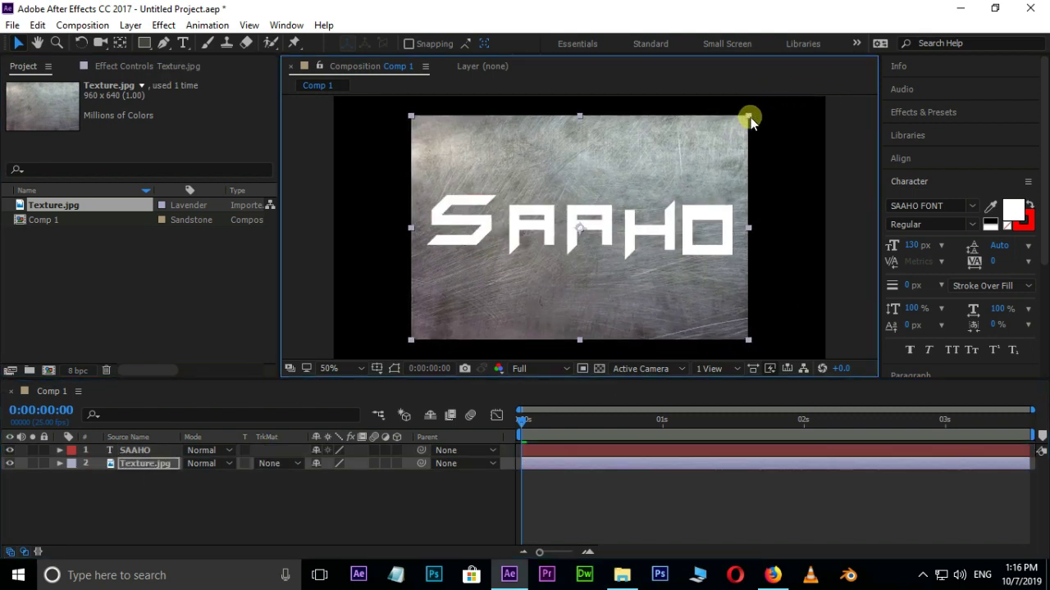
key("period")
key("comma")
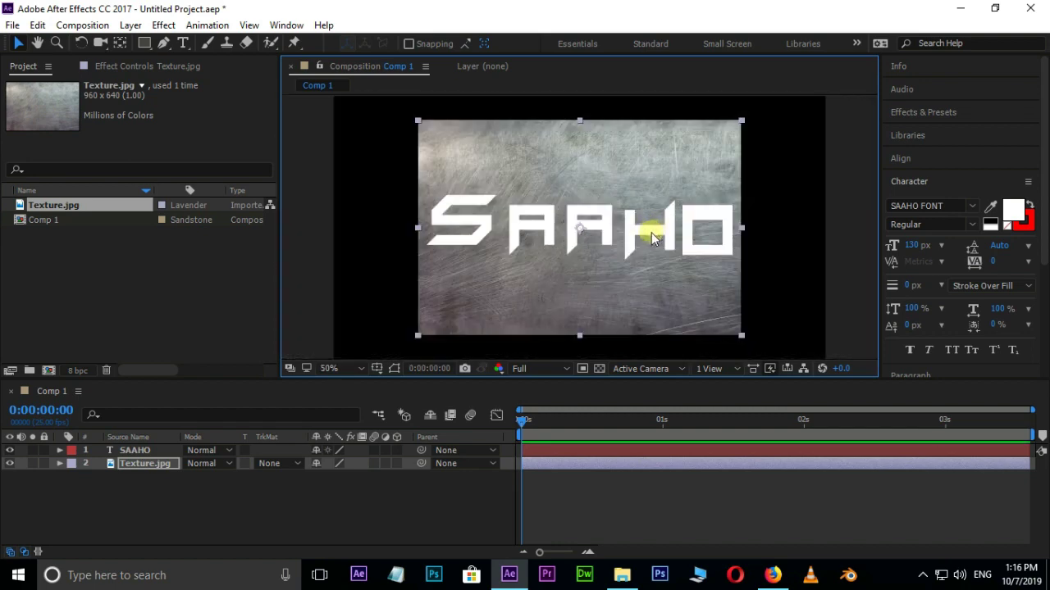
Step: Set the Texture.jpg layer's track matte to Alpha Matte using the SAAHO text layer
left_click(287, 463)
left_click(308, 402)
key("period")
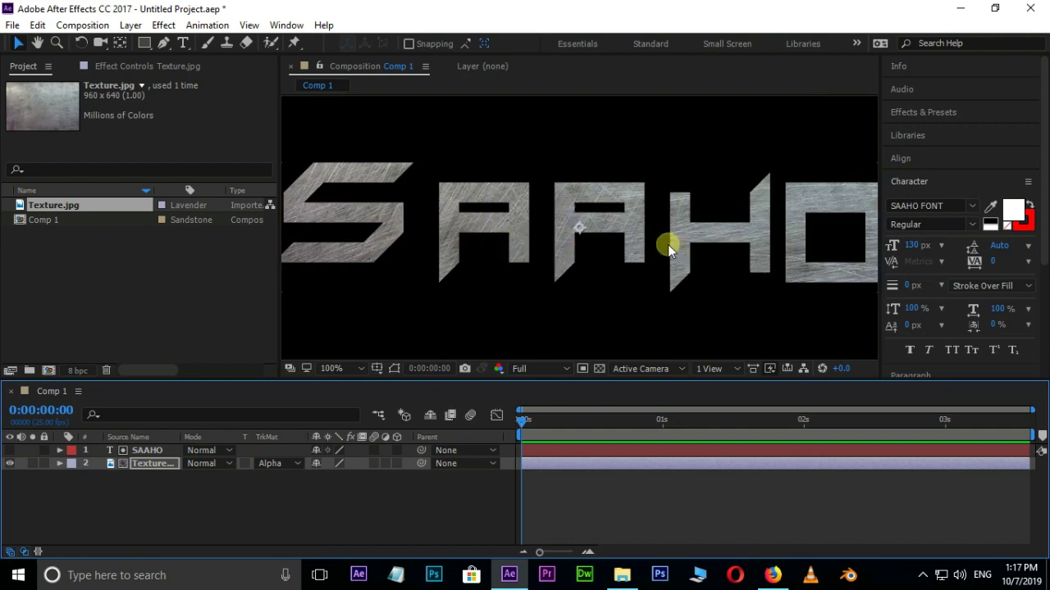
key("comma")
Step: Duplicate the SAAHO text layer, make the copy visible and move it beneath the Texture.jpg layer
left_click(147, 451)
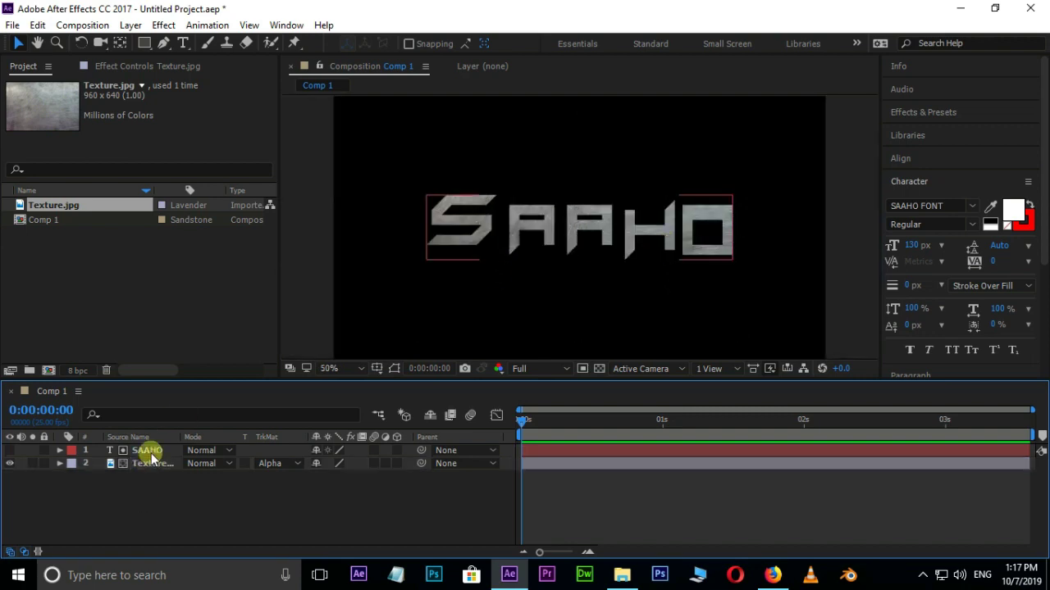
key("ctrl+d")
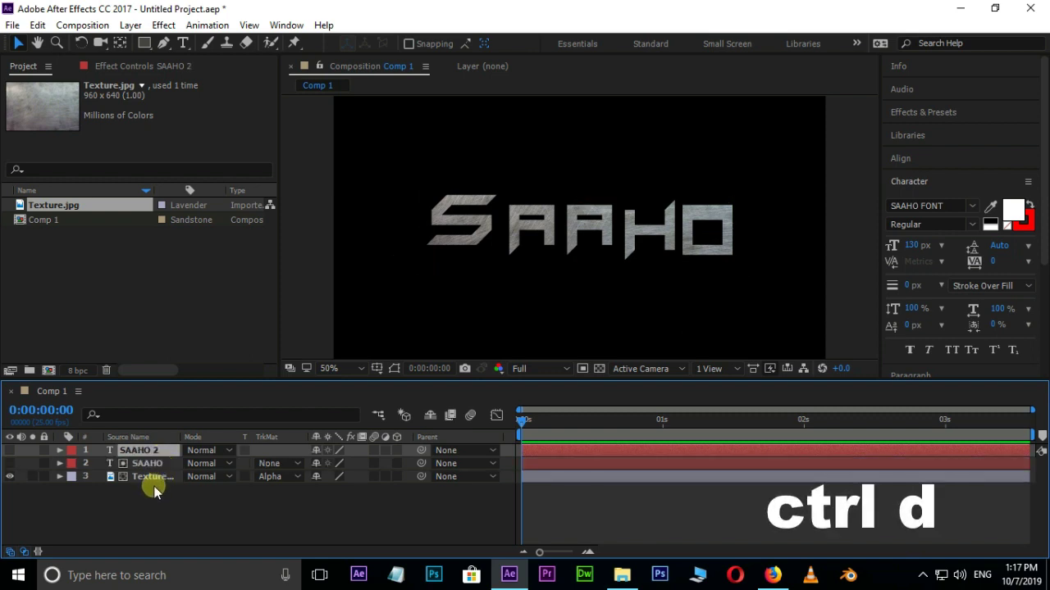
left_click(9, 450)
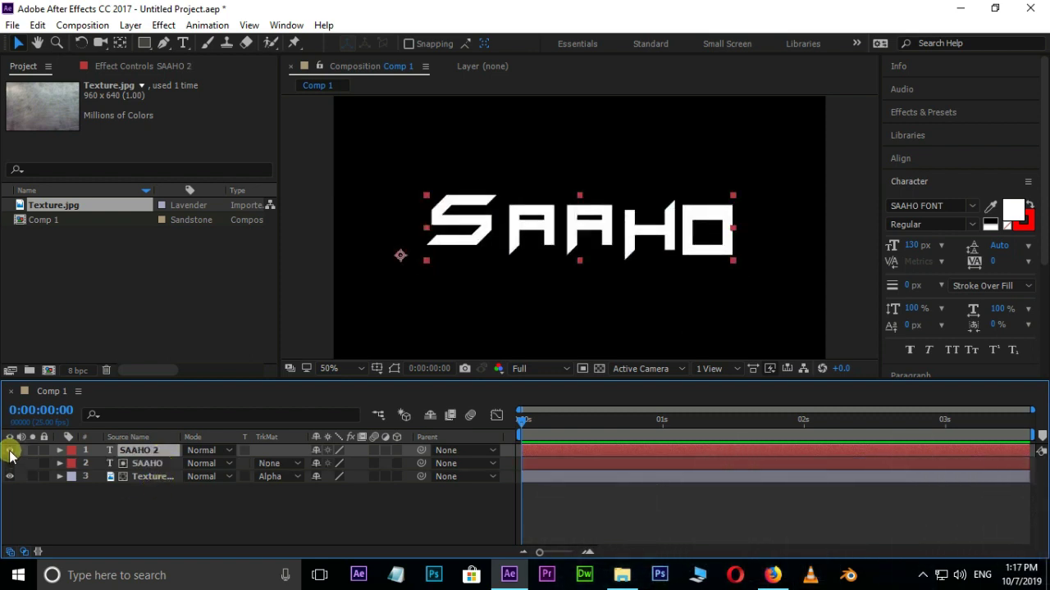
left_click_drag(145, 450, 152, 507)
Step: Nudge the SAAHO 2 layer slightly left and down so a thin white edge shows behind the textured letters
key("period")
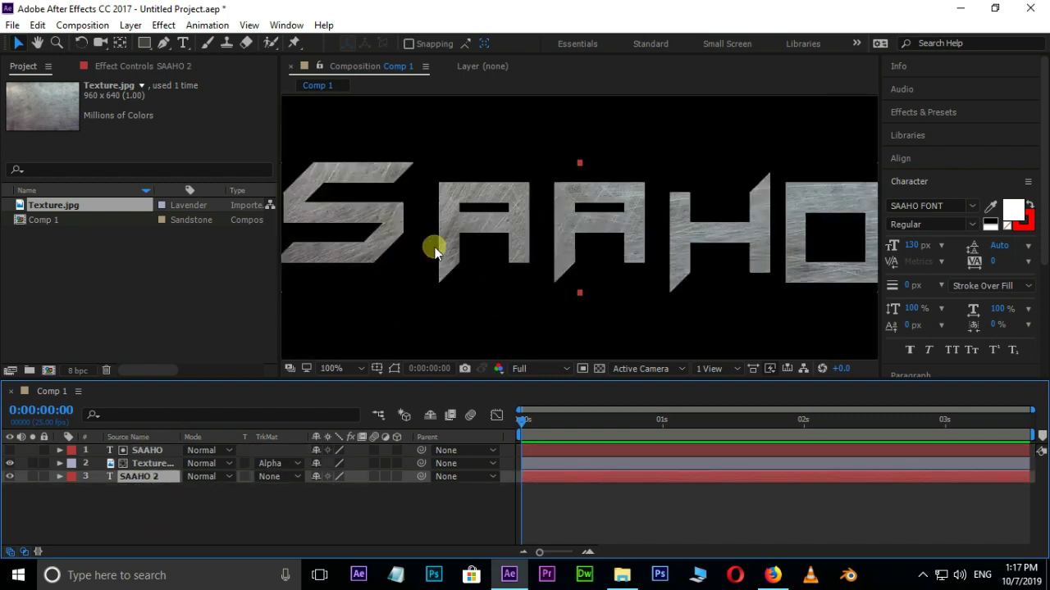
left_click_drag(406, 262, 489, 274)
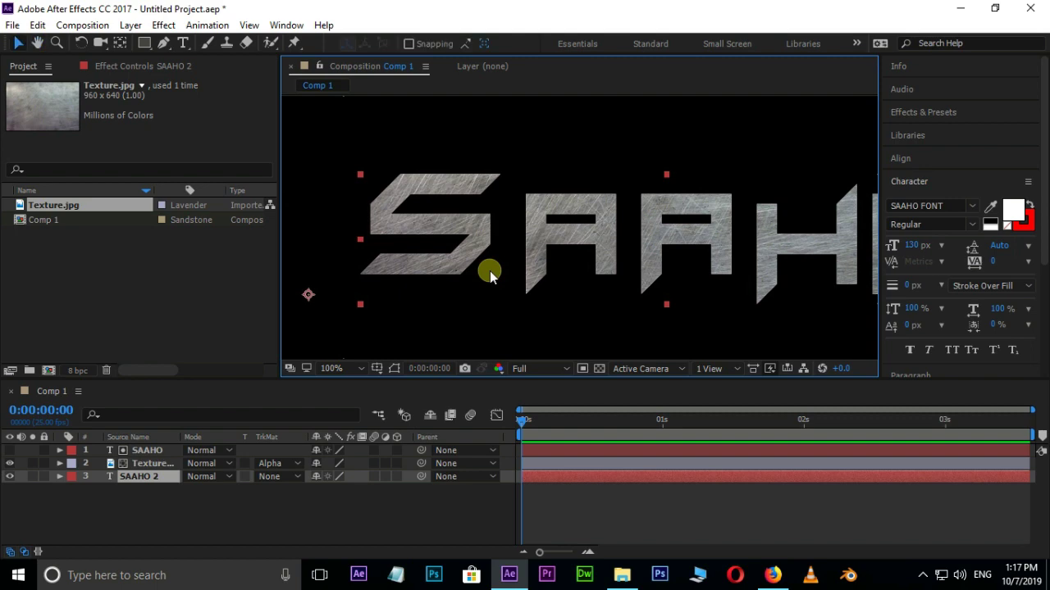
key("Left")
key("Down")
key("Left")
key("Left")
key("Left")
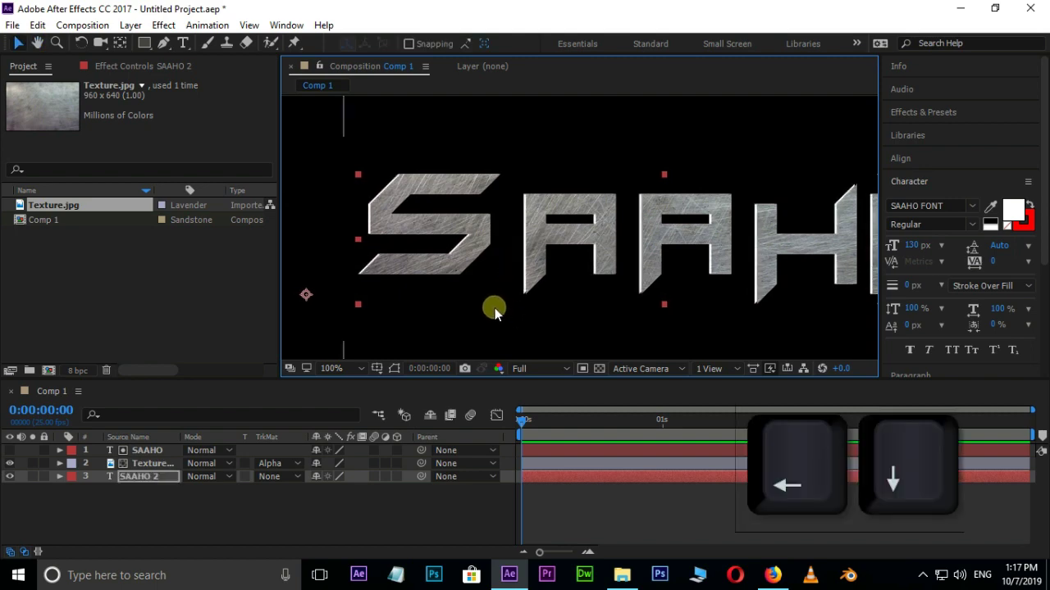
key("Down")
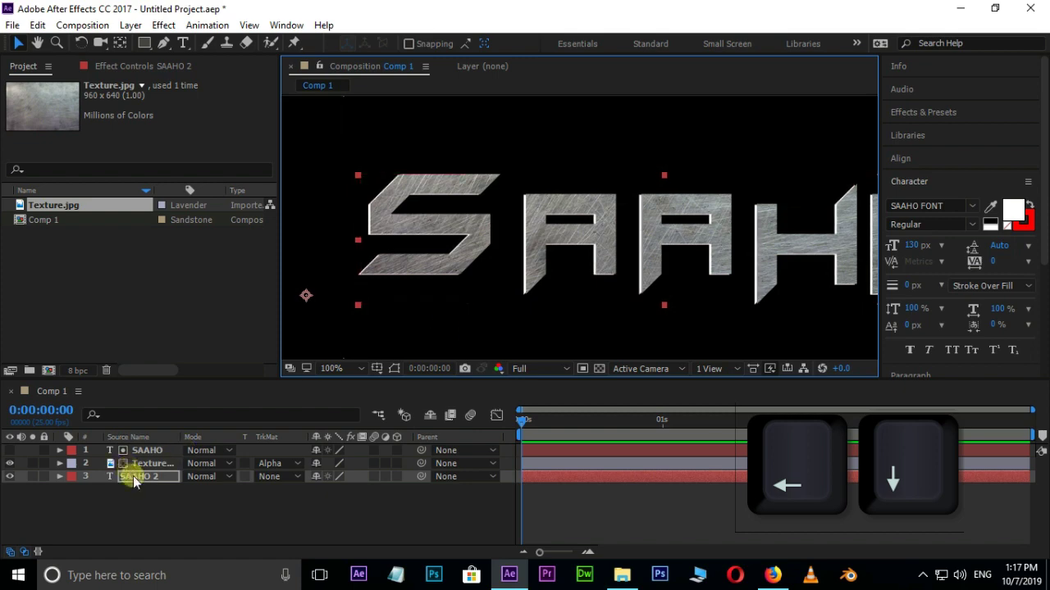
Step: Duplicate the SAAHO 2 text layer, move the copy beneath it, and nudge the copy slightly left and down to thicken the white edge
key("ctrl+d")
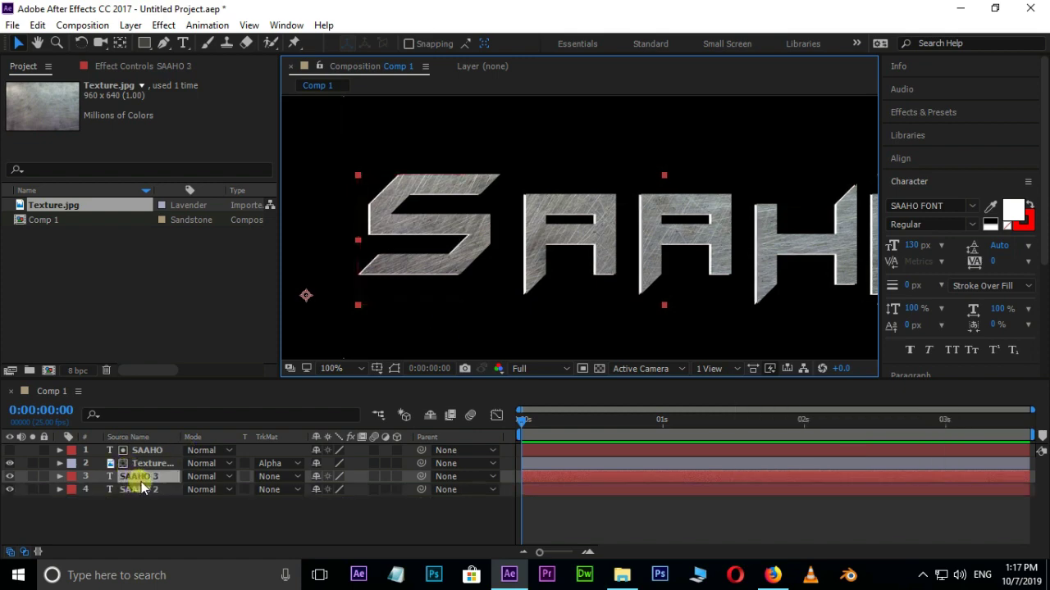
left_click_drag(143, 484, 141, 495)
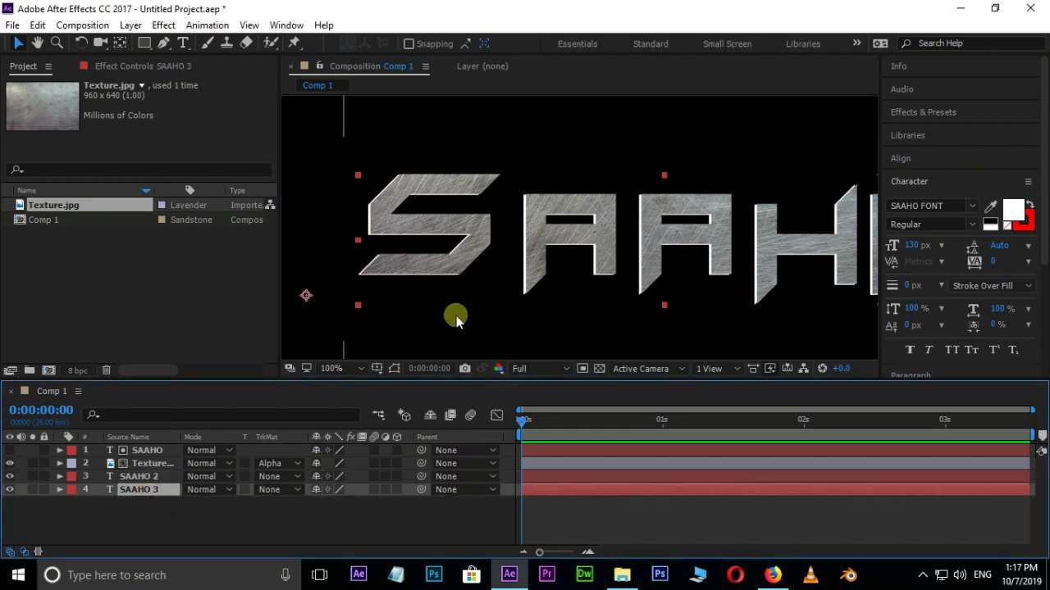
key("Left")
key("Down")
scroll(369, 287, "up", 2)
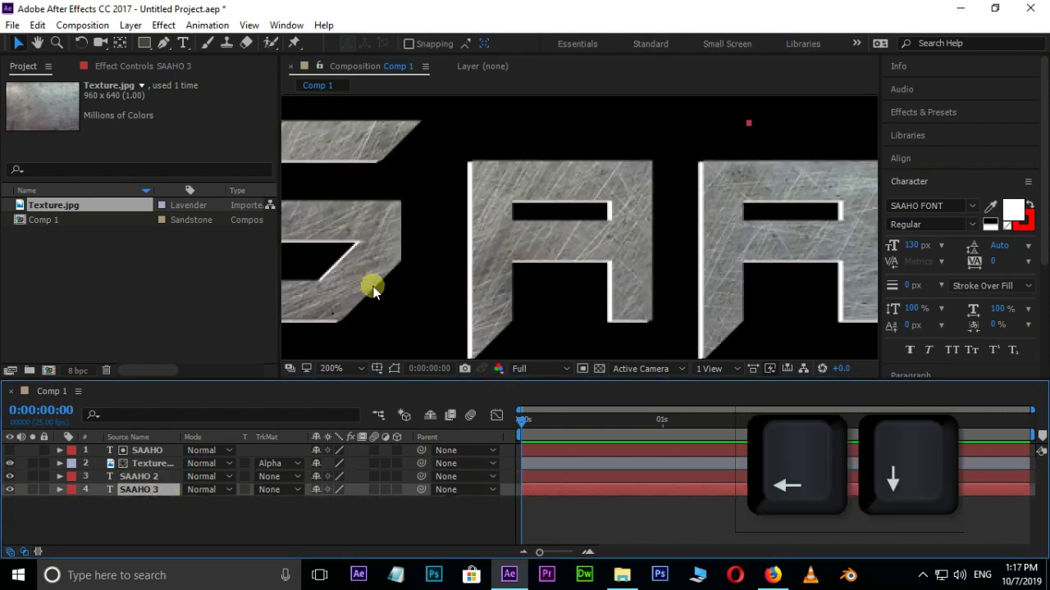
key("Left")
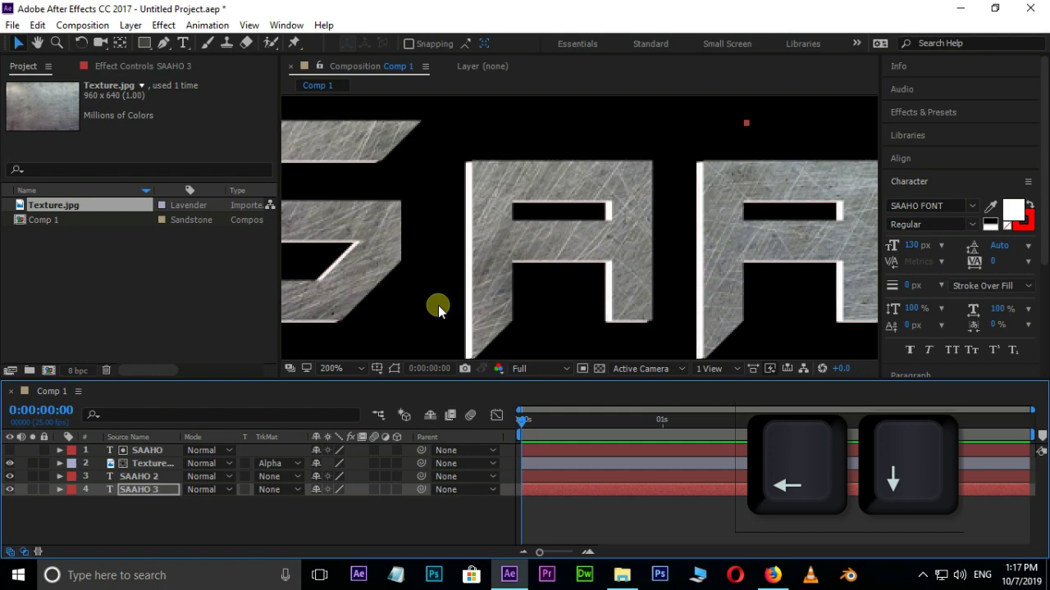
key("Down")
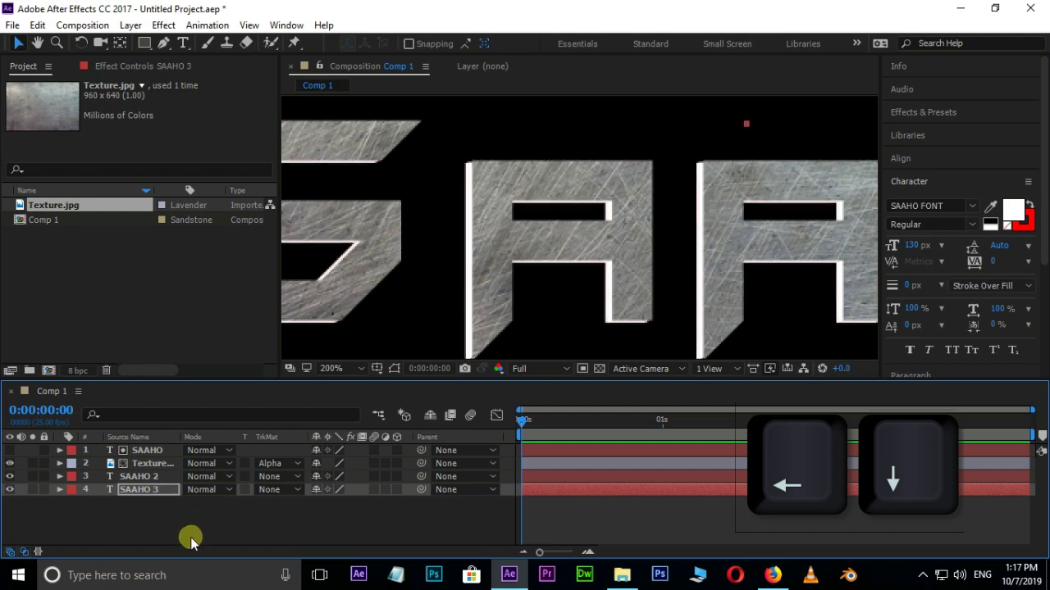
Step: Stack two more duplicates of the lowest SAAHO text layer at the bottom, nudging each one further left
key("ctrl+d")
key("Left")
key("Left")
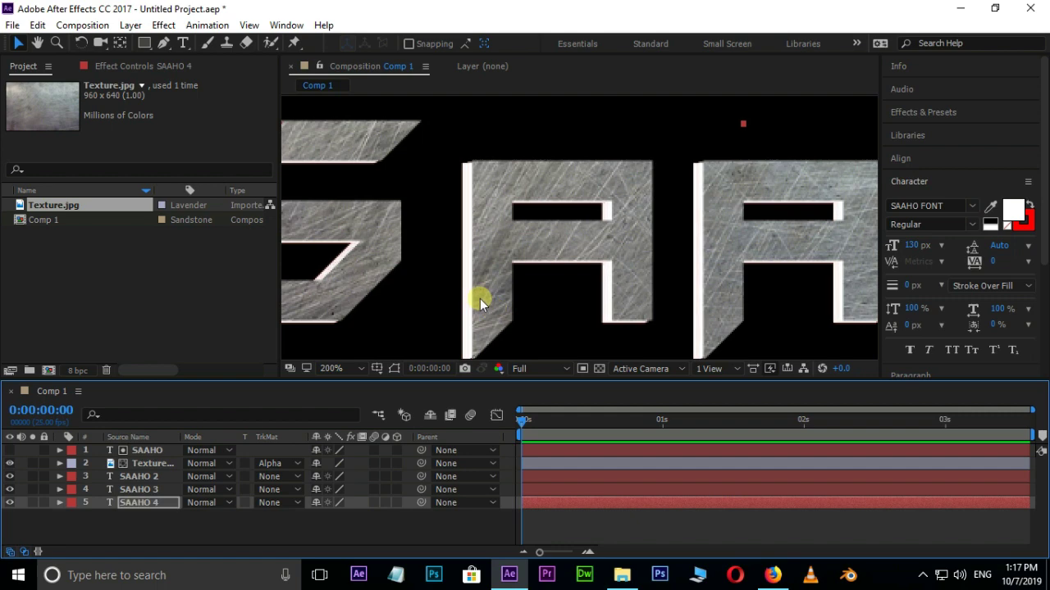
left_click(136, 501)
key("ctrl+d")
key("Left")
key("Left")
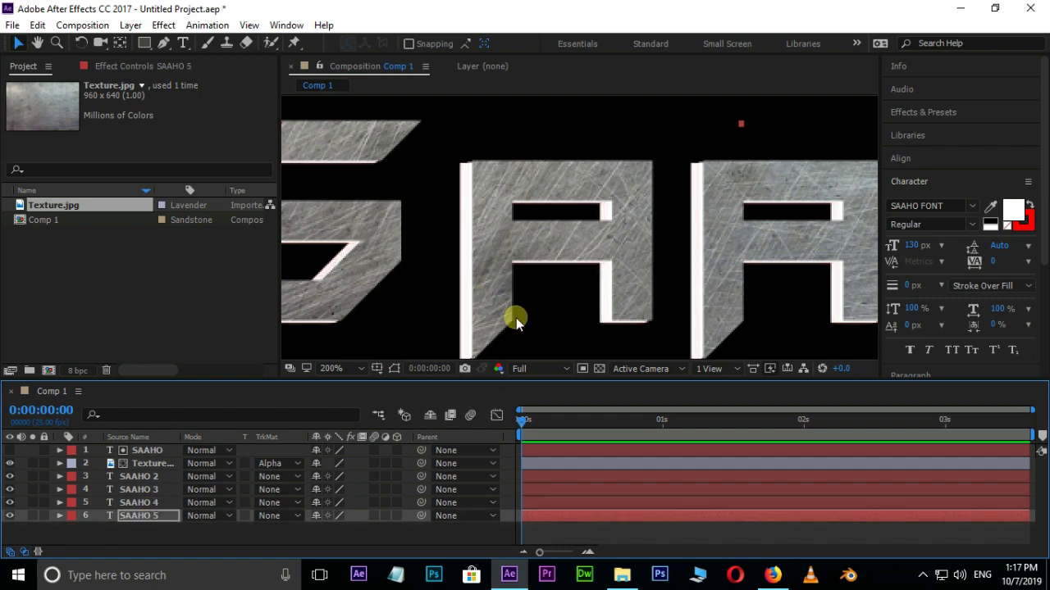
Step: Extend the extruded white edge with another two SAAHO text duplicates beneath the SAAHO 5 layer, each offset a little further left
scroll(621, 265, "down", 2)
left_click(123, 516)
key("ctrl+d")
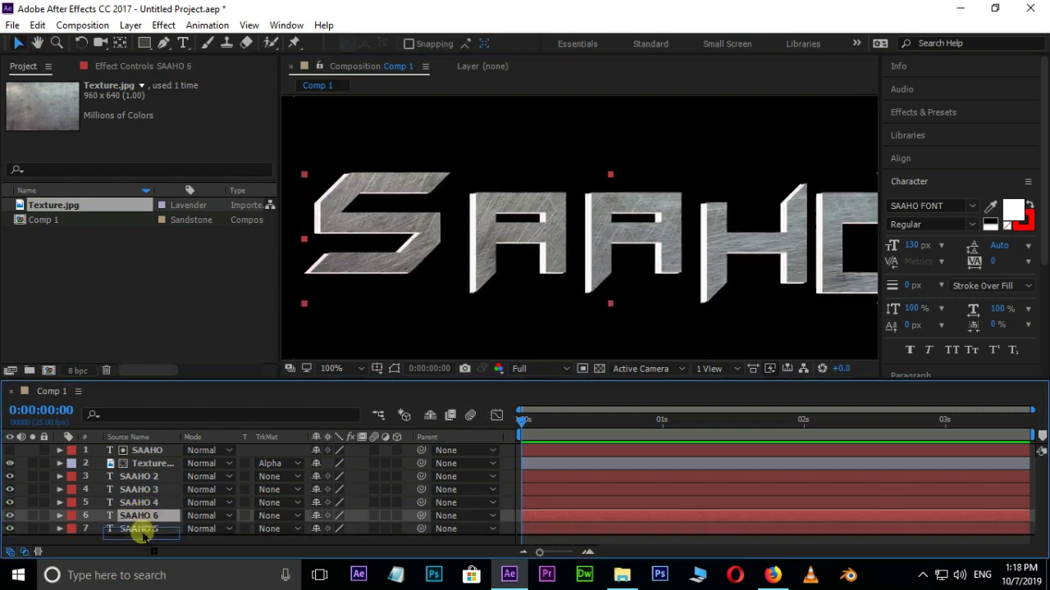
left_click_drag(143, 531, 143, 534)
left_click_drag(657, 307, 625, 308)
key("ctrl+d")
key("v")
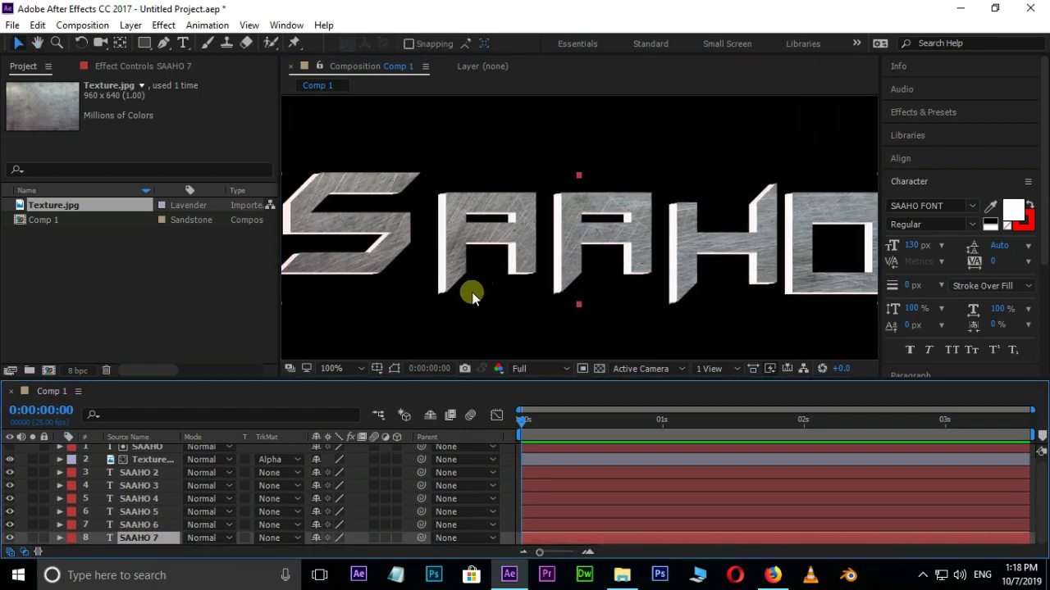
scroll(558, 282, "down", 2)
scroll(557, 283, "up", 2)
key("h")
mouse_move(580, 286)
left_mouse_down()
mouse_move(553, 278)
mouse_move(569, 289)
left_mouse_up()
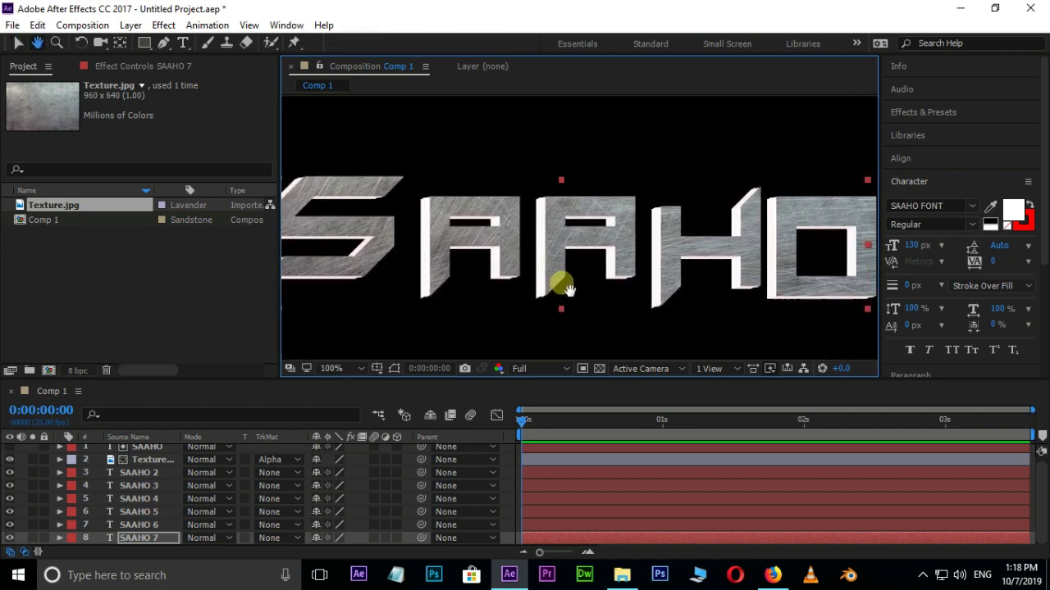
Step: Pre-compose the SAAHO 2 through SAAHO 7 layers into a new composition named shadow, moving all attributes into it
key("v")
left_click(141, 479, "shift")
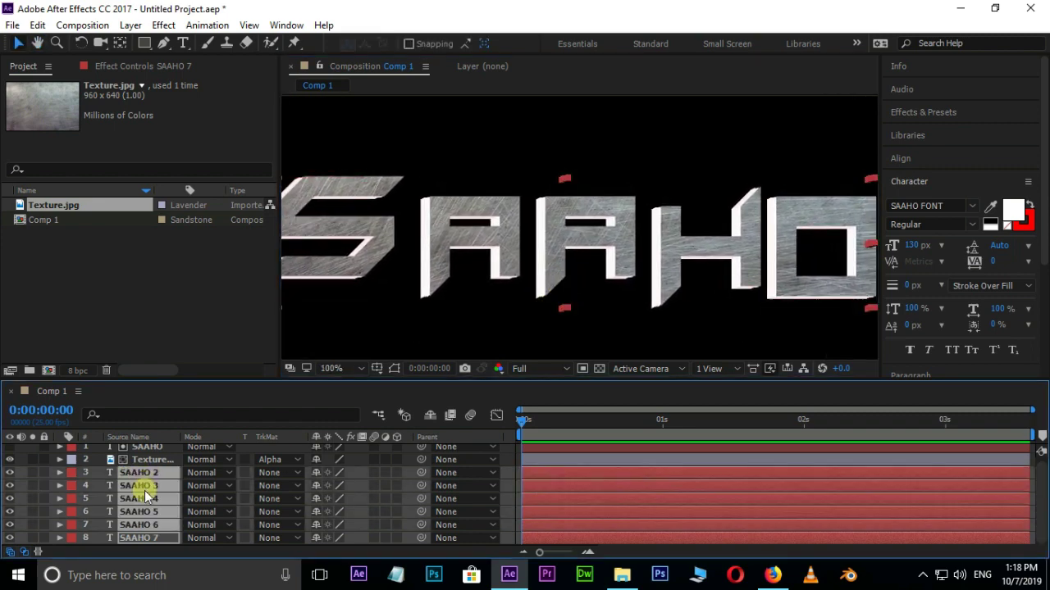
right_click(145, 484)
left_click(164, 483)
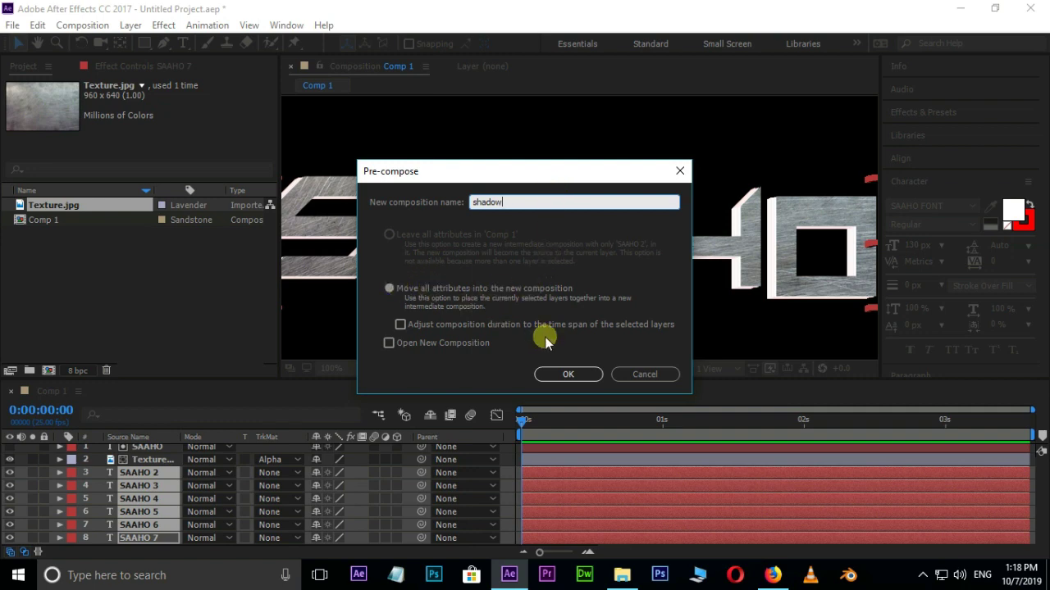
left_click(568, 375)
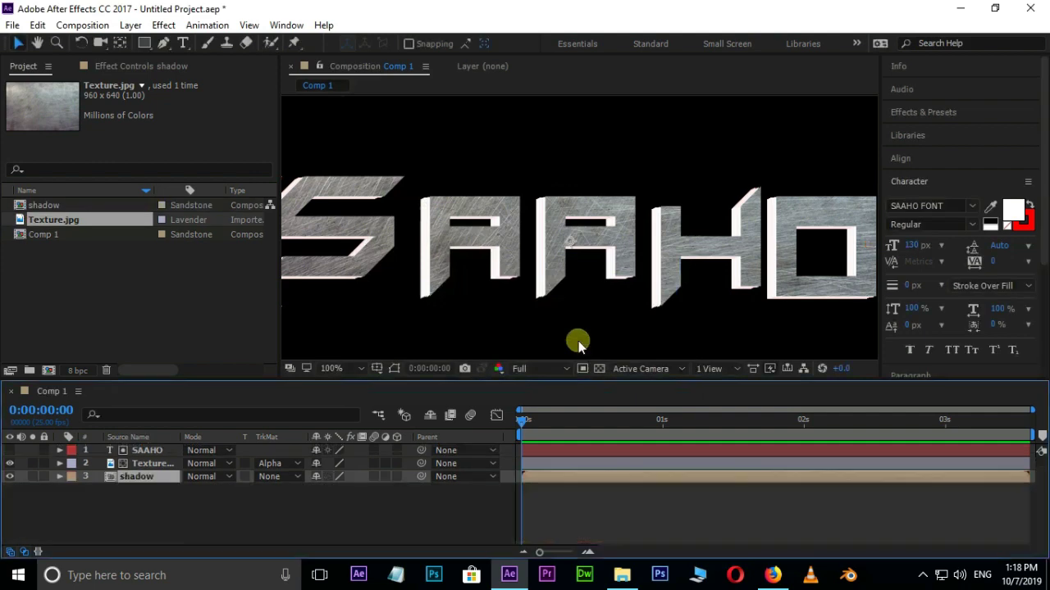
Step: Apply the Gradient Ramp effect to the shadow layer
key("comma")
key("comma")
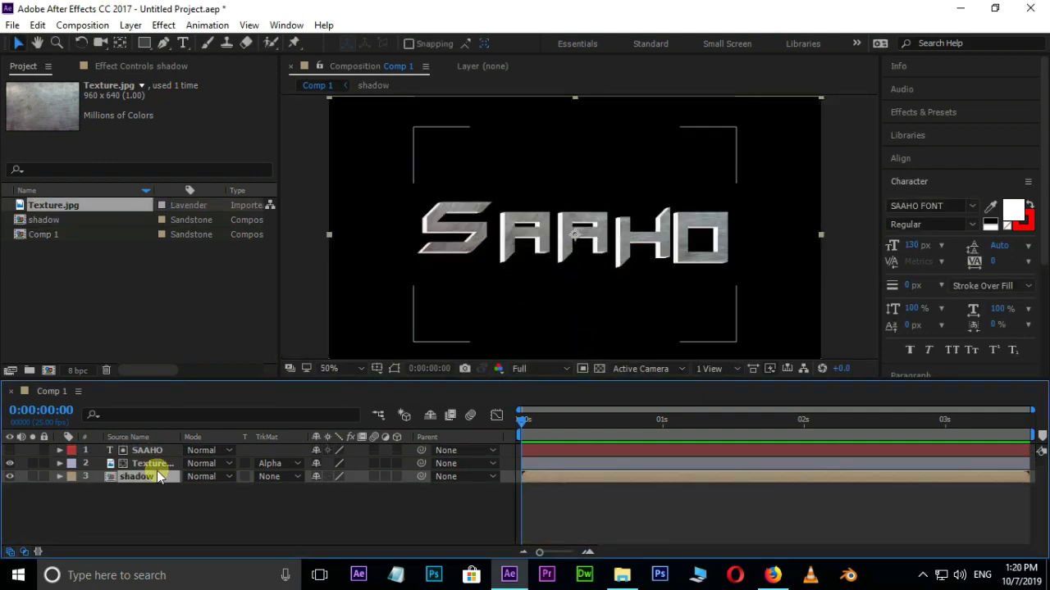
left_click(163, 25)
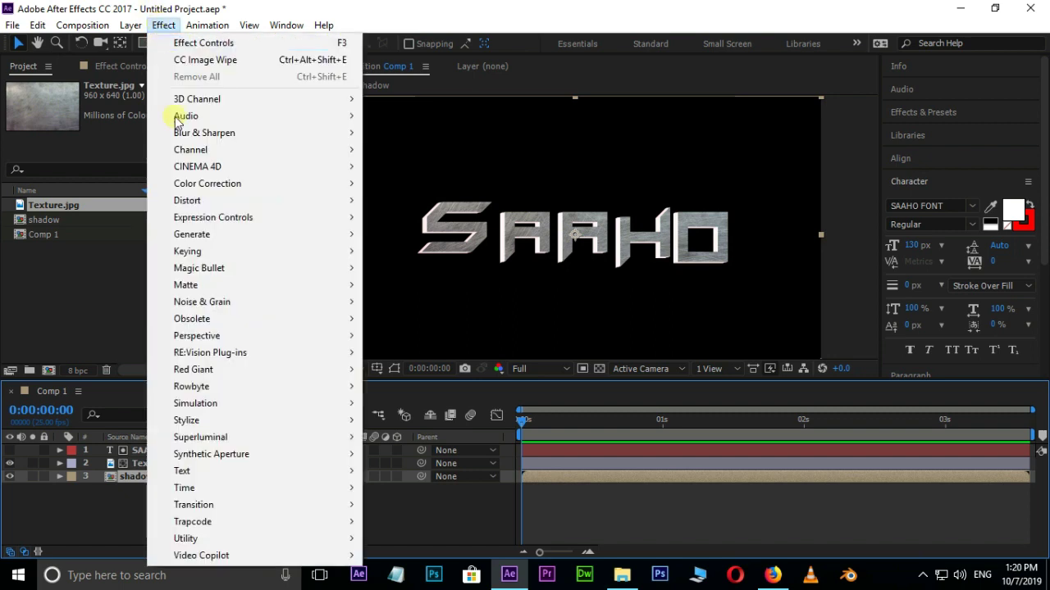
mouse_move(206, 242)
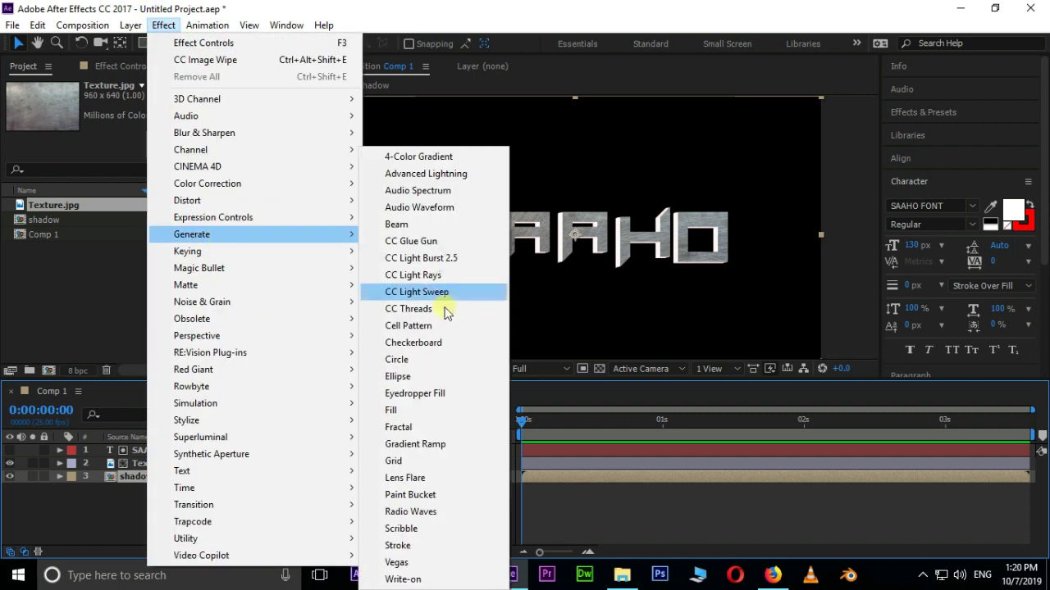
left_click(429, 447)
left_click(587, 162)
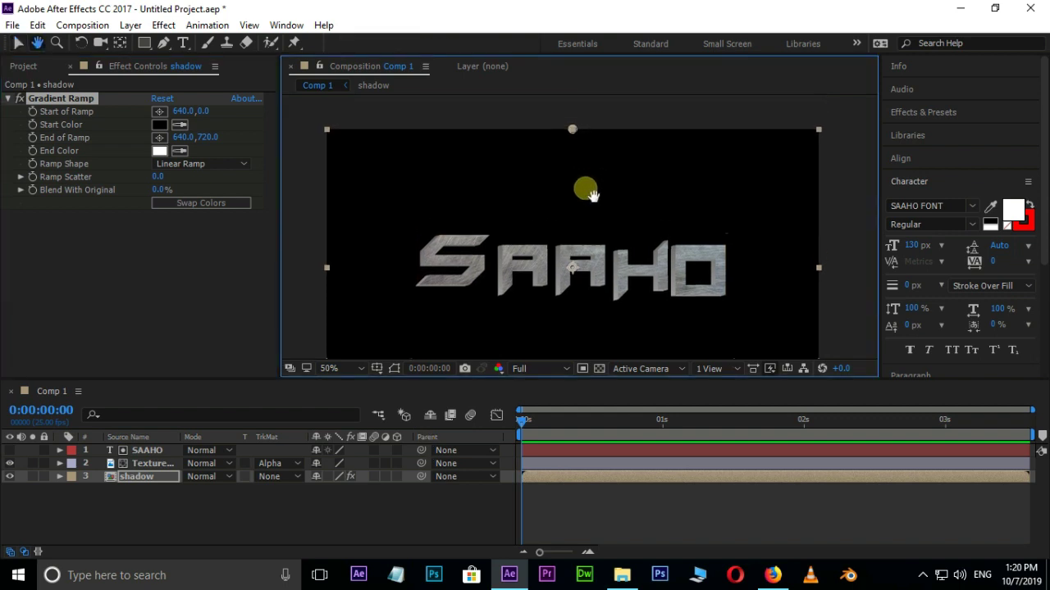
Step: Move the shadow layer's ramp start above the text, about 642, 192, and its ramp end below the text, about 560, 587
left_click_drag(574, 136, 574, 210)
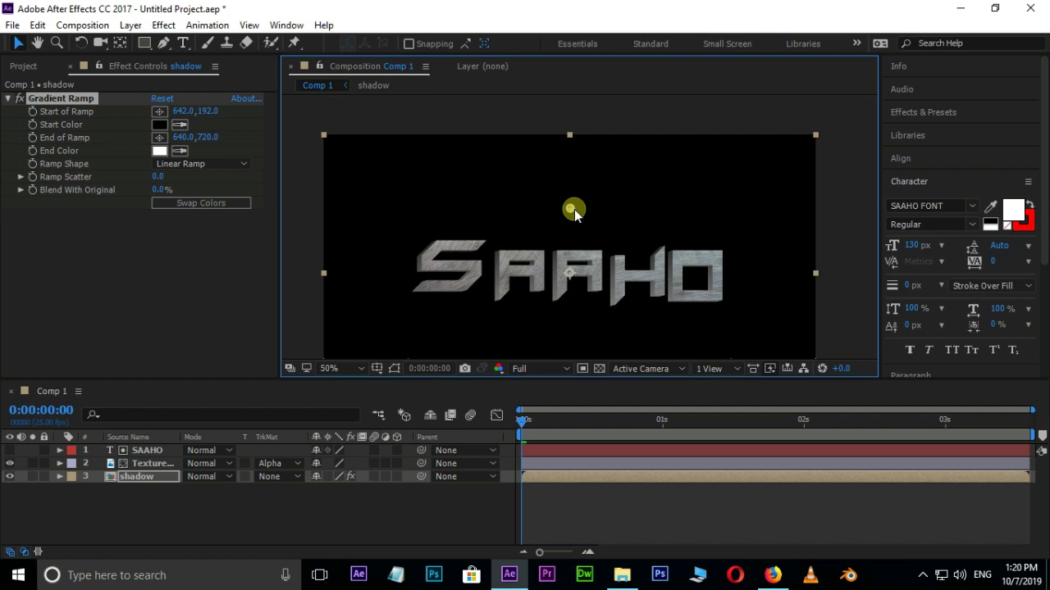
key("h")
left_click_drag(598, 312, 586, 218)
key("v")
left_click_drag(560, 329, 528, 280)
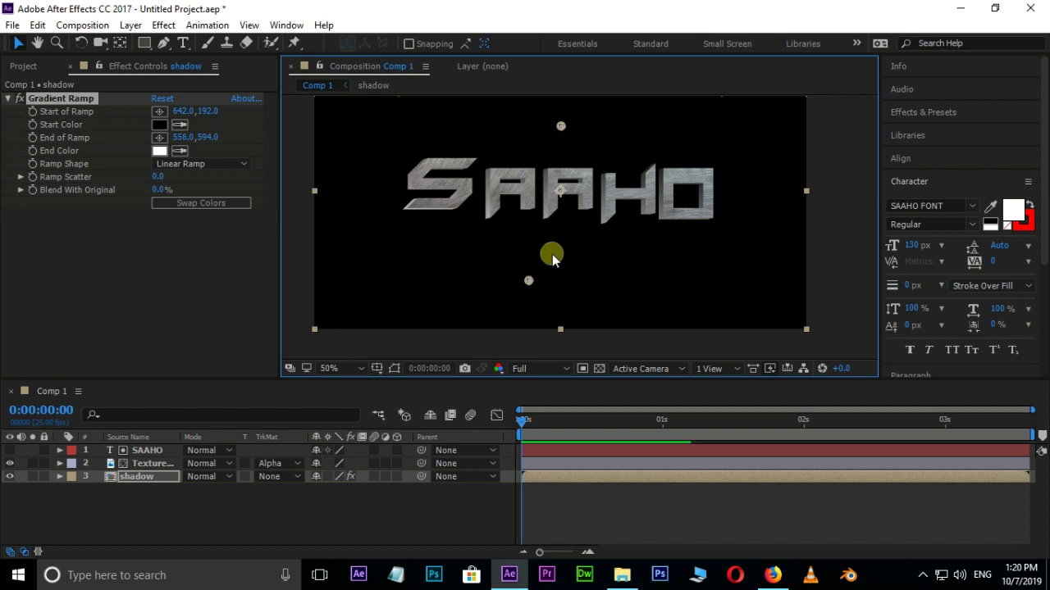
key("period")
left_click_drag(483, 340, 554, 276)
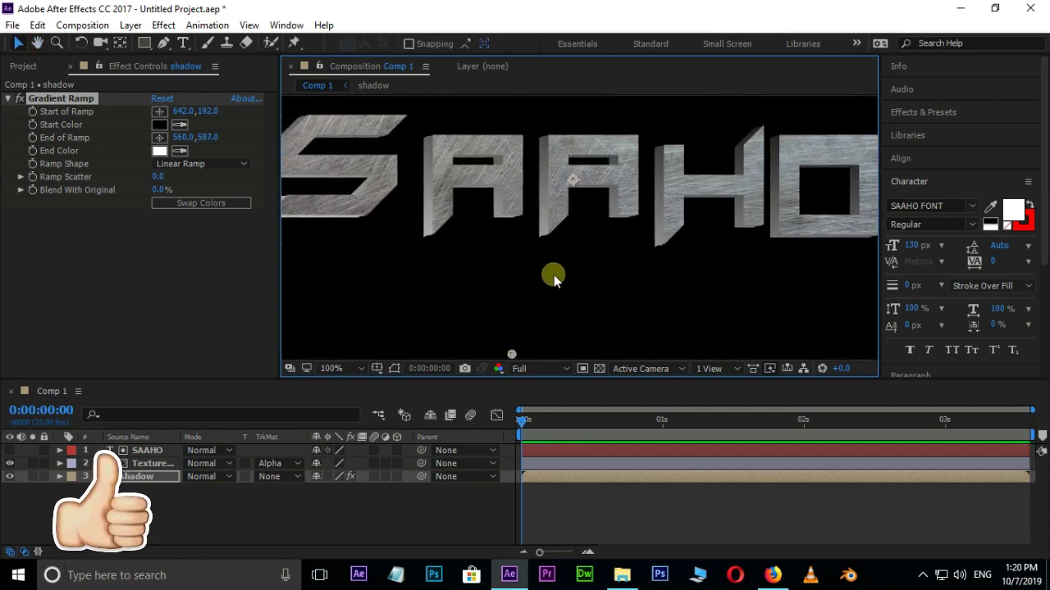
Step: Set the Gradient Ramp's End Color to mid grey, 7F7F7F
left_click(158, 152)
left_click(475, 354)
left_click_drag(478, 356, 474, 354)
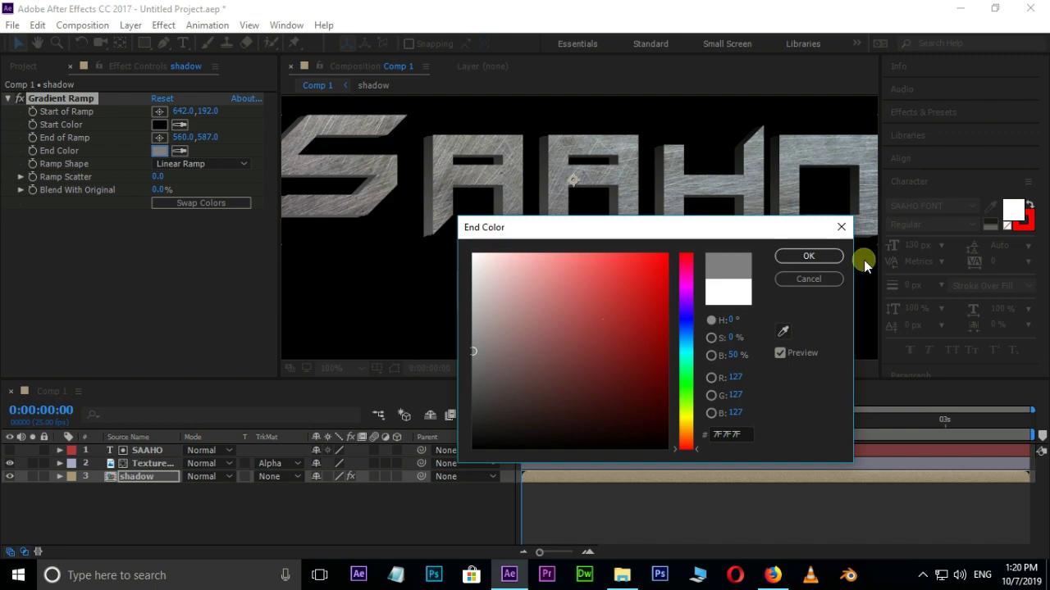
left_click(808, 256)
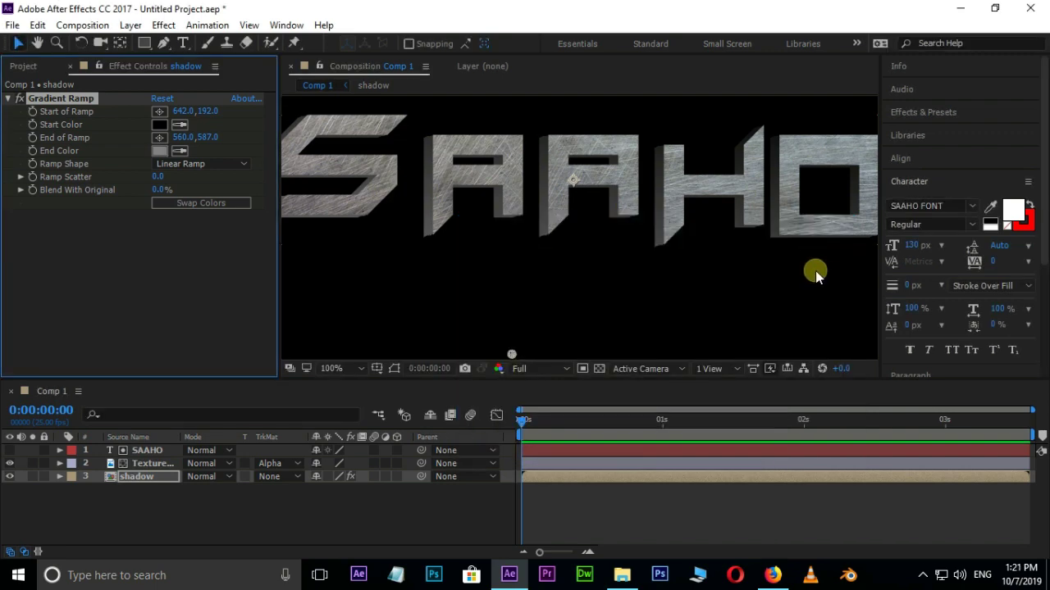
scroll(815, 270, "down", 2)
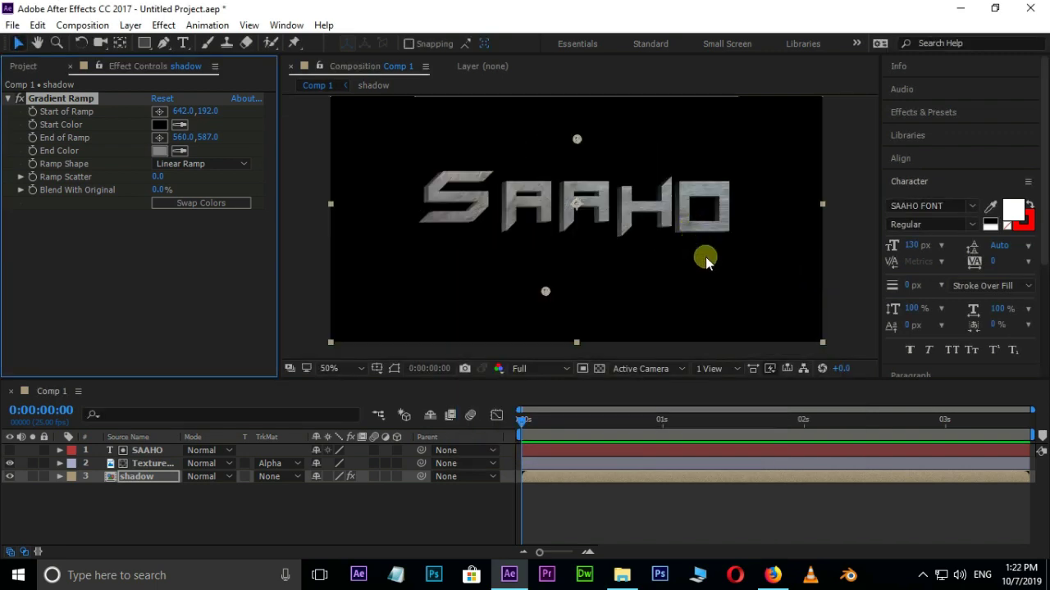
Step: Create a black 1280 x 720 px solid named overlay shadow above the SAAHO text layer
left_click(186, 518)
left_click(152, 451)
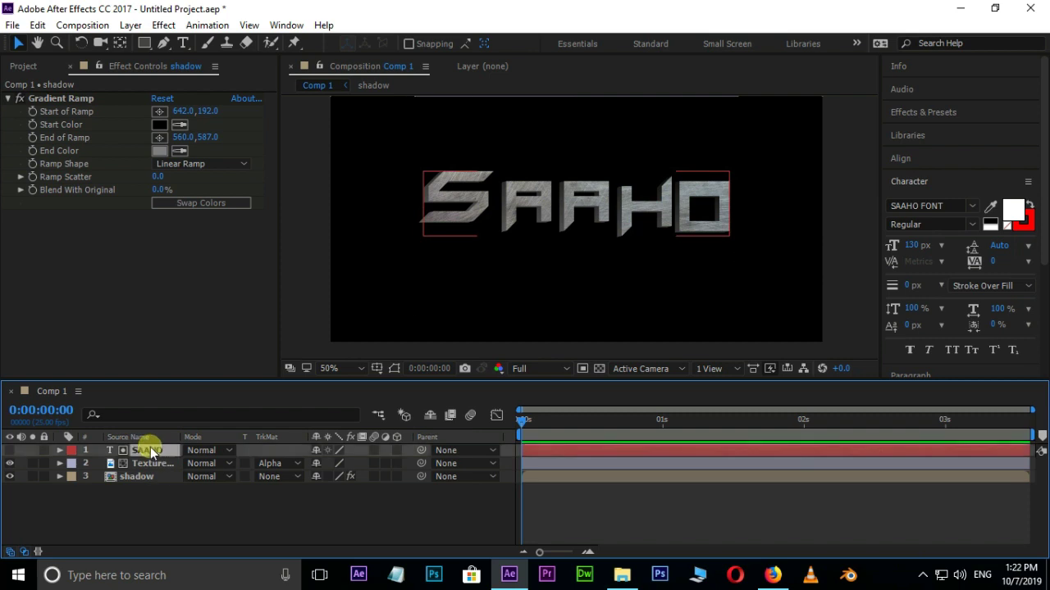
right_click(182, 529)
mouse_move(220, 383)
left_click(402, 421)
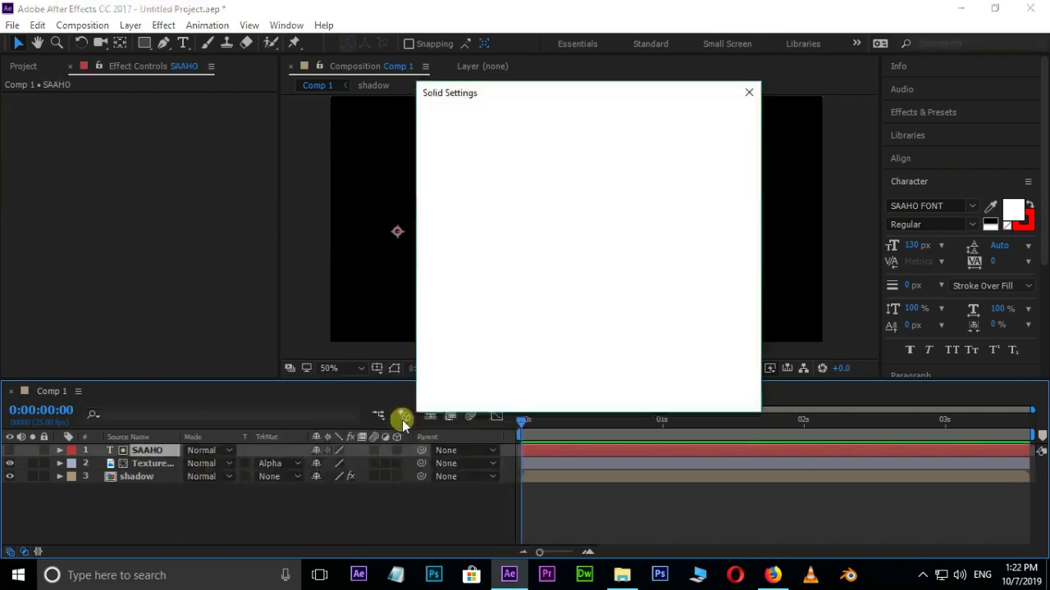
left_click(578, 351)
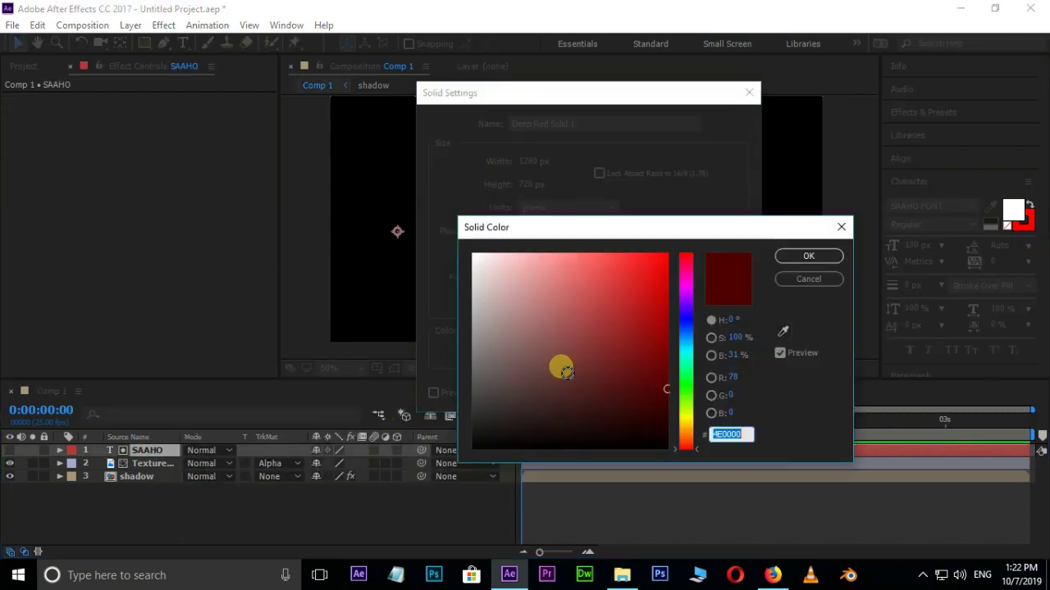
left_click_drag(562, 368, 436, 485)
left_click(795, 254)
left_click_drag(615, 98, 302, 225)
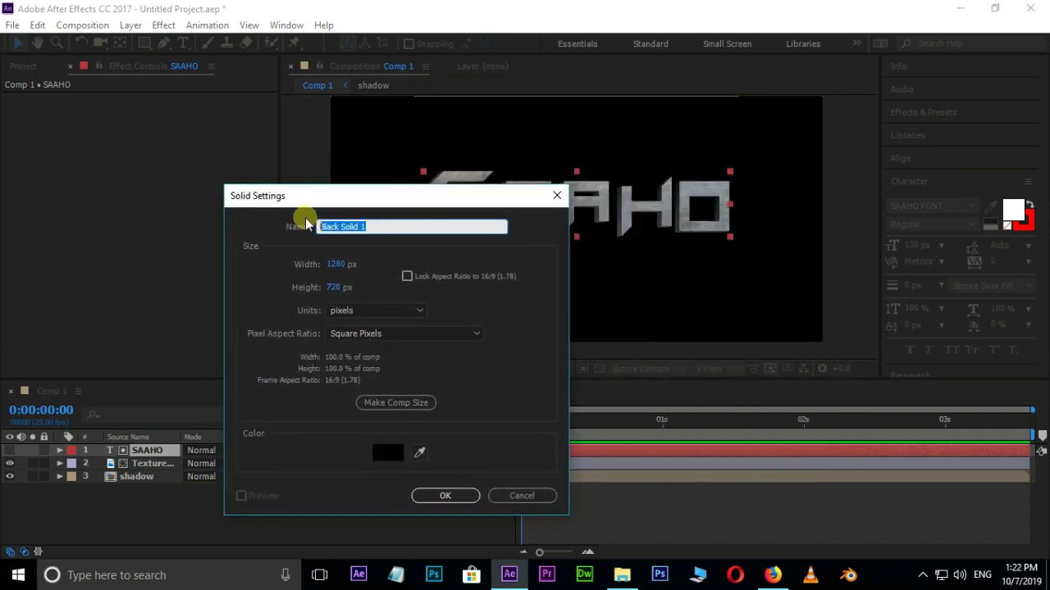
type("overlay shadow")
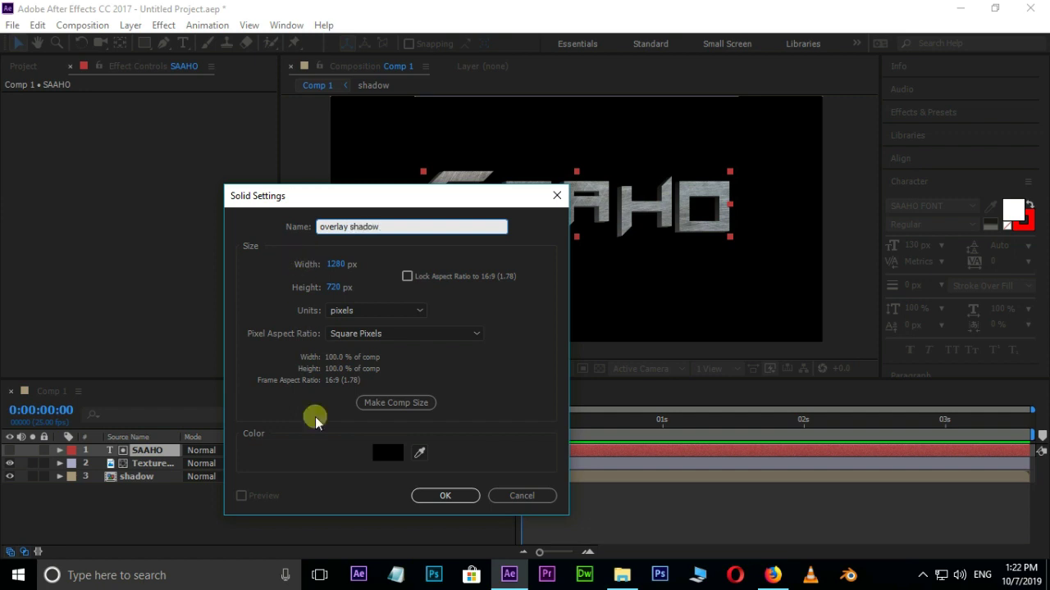
left_click(435, 496)
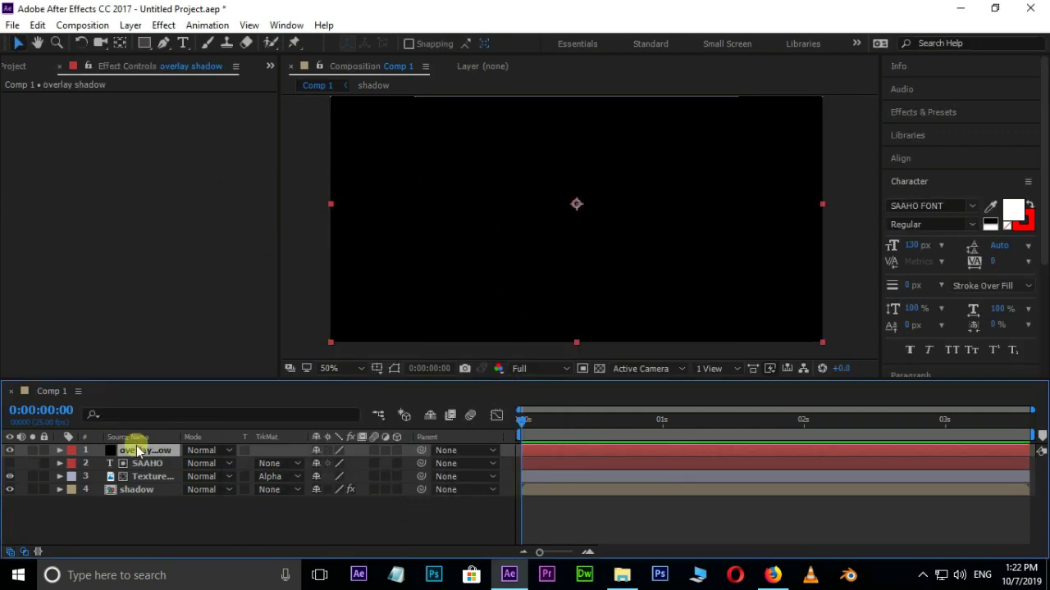
Step: Hide the overlay shadow solid, draw four tall narrow rectangular masks on it across the gaps between the SAAHO letters, and show the solid again
left_click(10, 450)
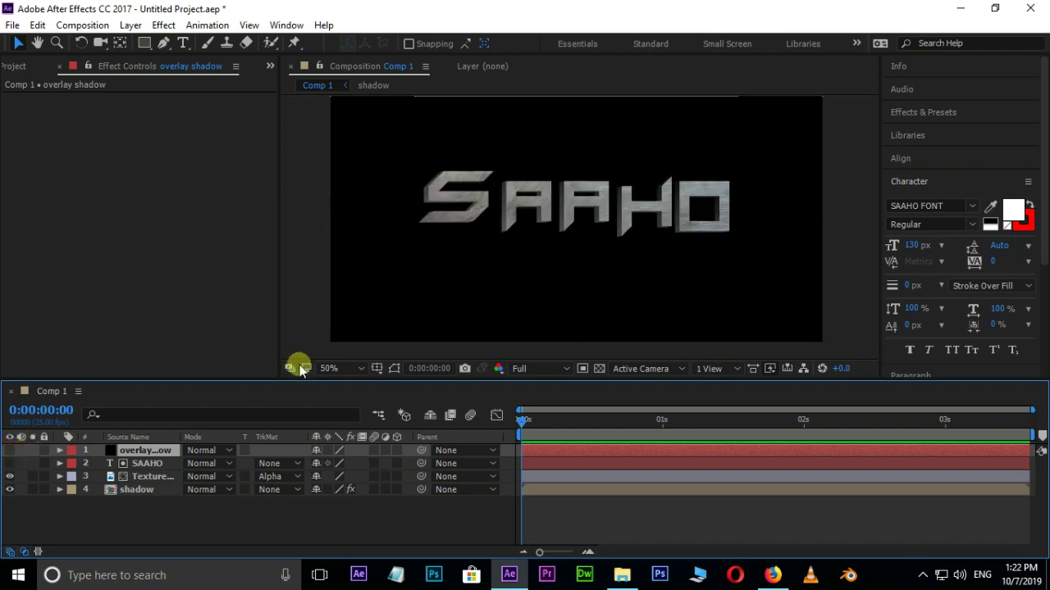
left_click(571, 270)
left_click(144, 43)
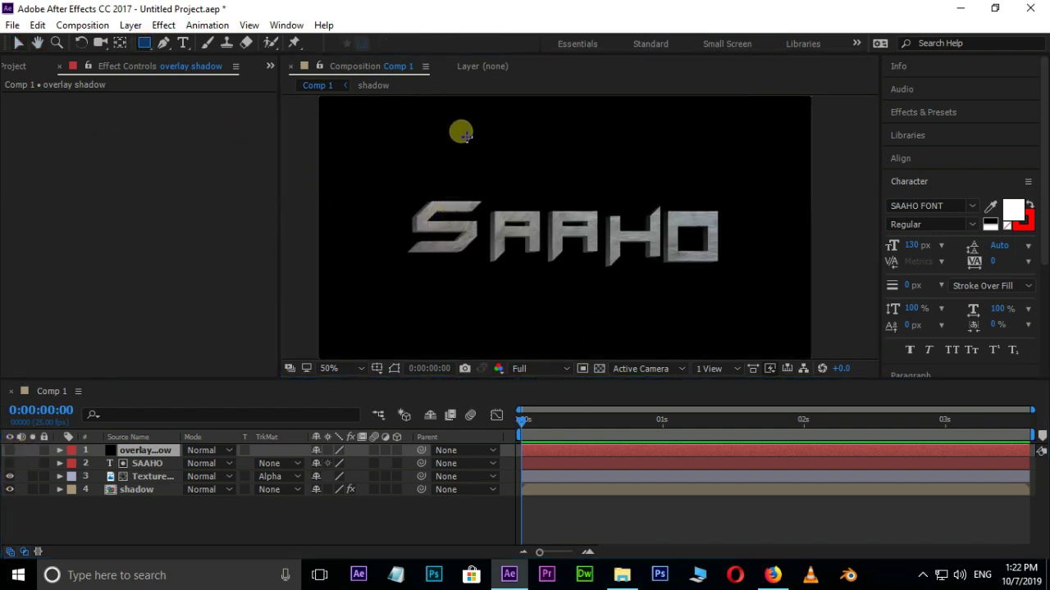
left_click_drag(464, 137, 496, 336)
left_click_drag(542, 129, 572, 326)
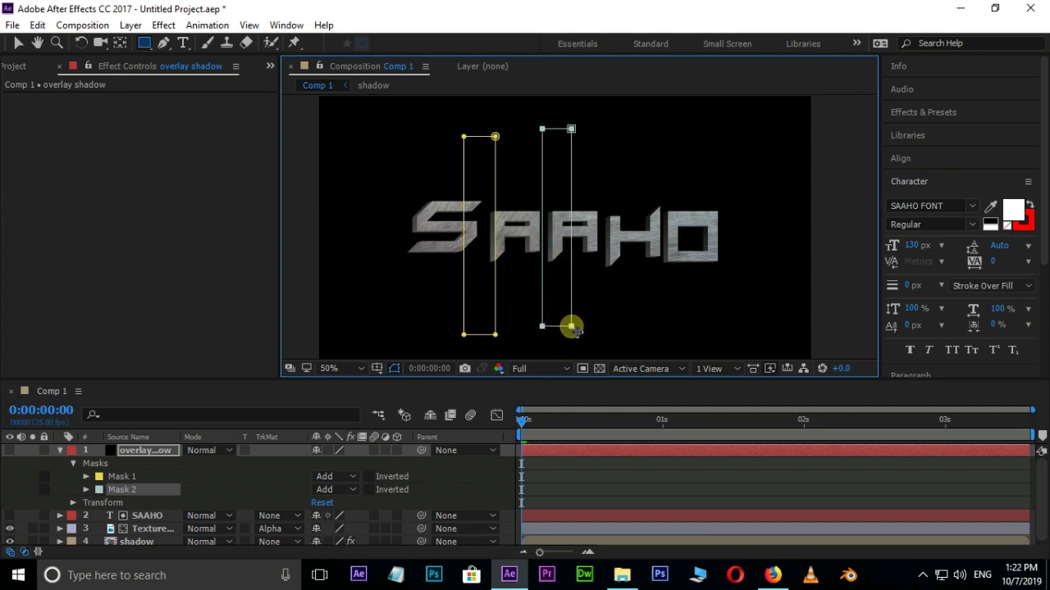
left_click_drag(600, 125, 623, 337)
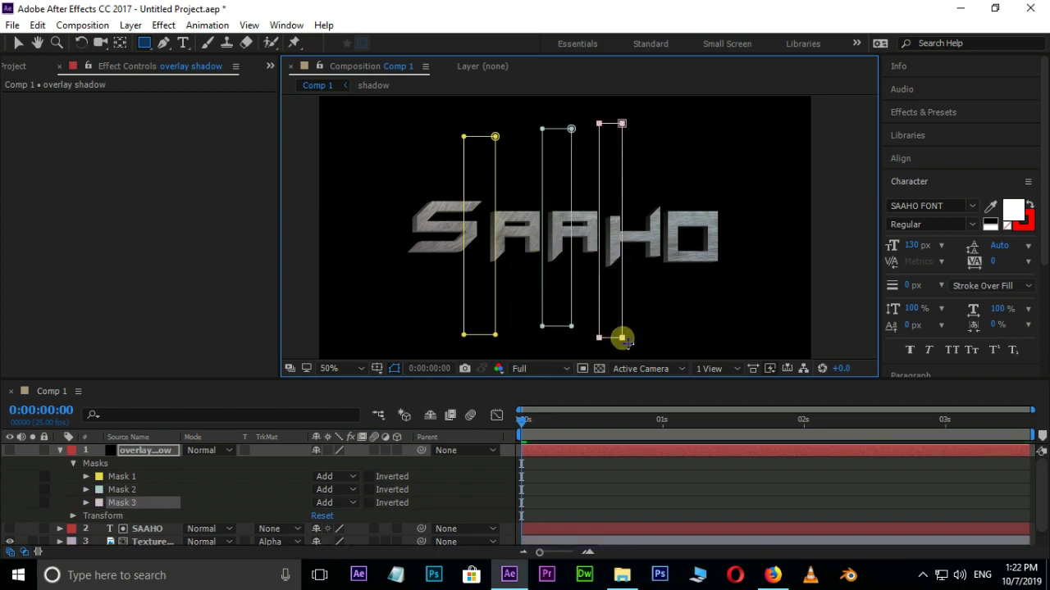
left_click_drag(657, 137, 686, 317)
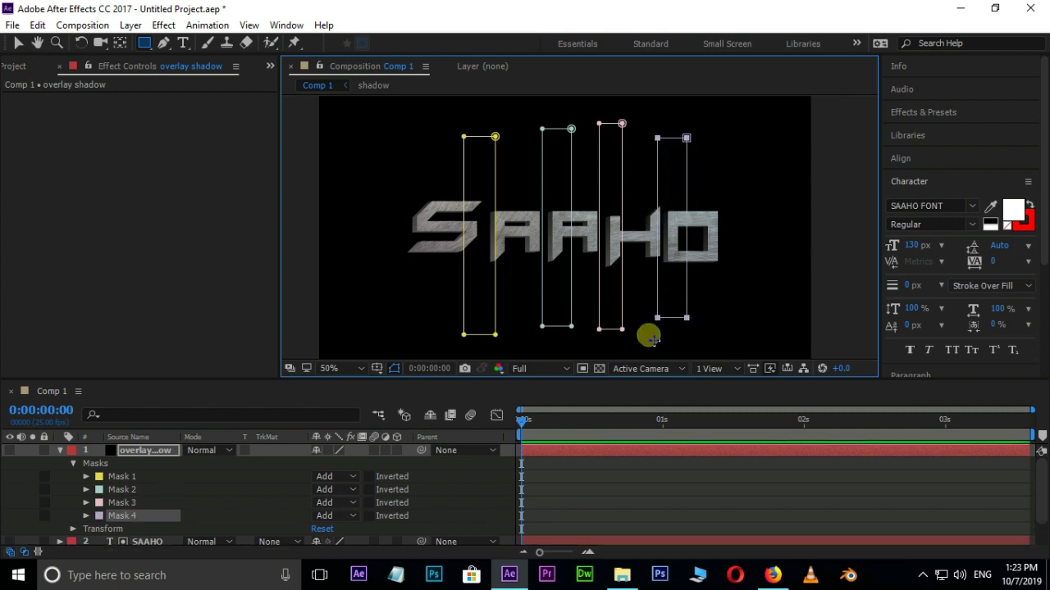
left_click(9, 450)
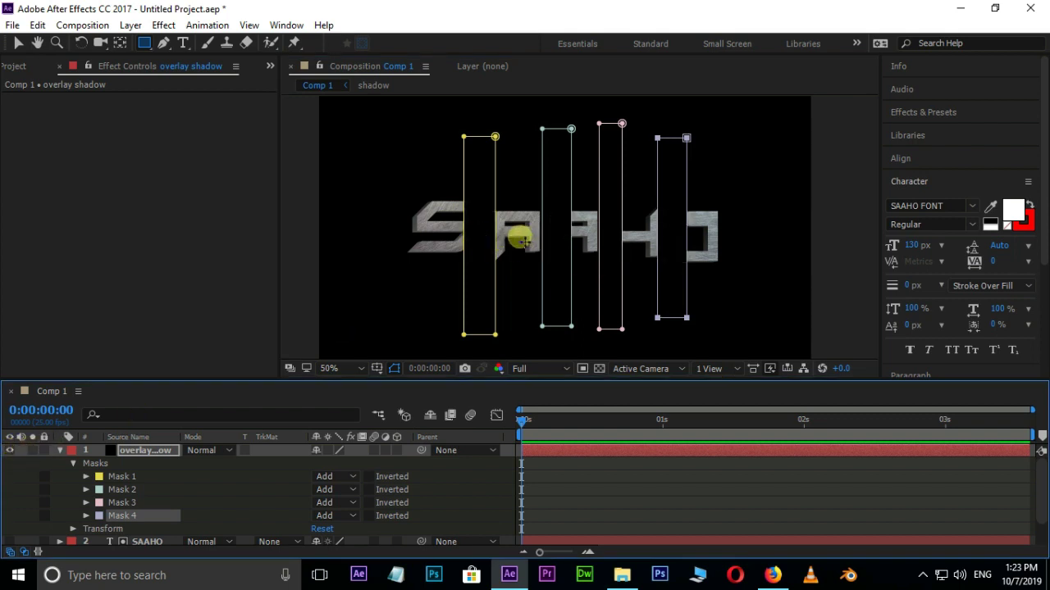
Step: Hide the mask outlines in the composition view and lower the overlay shadow layer's opacity to 72%
left_click(397, 369)
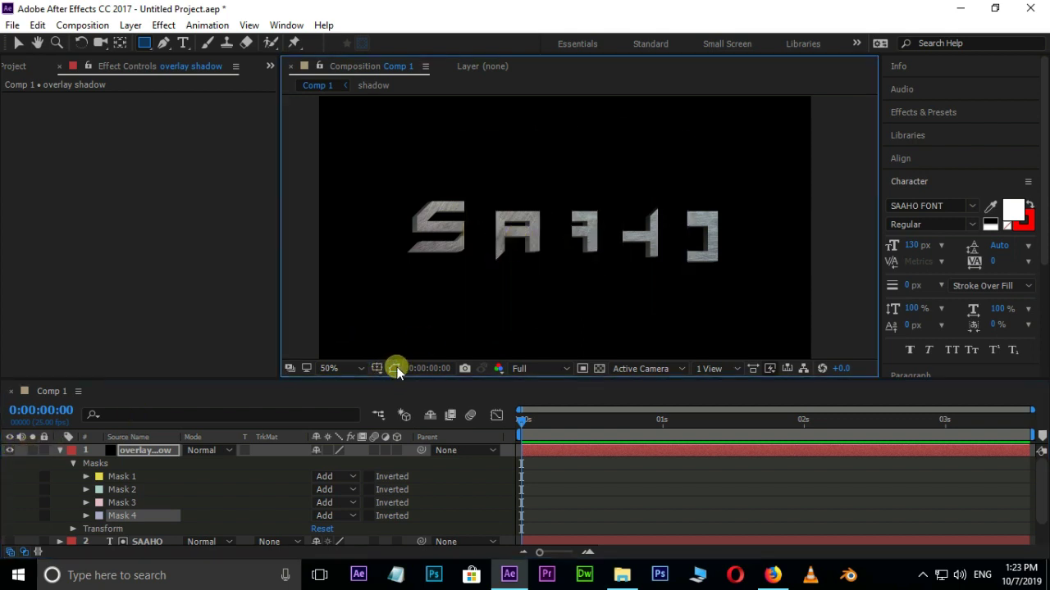
left_click(142, 450)
key("t")
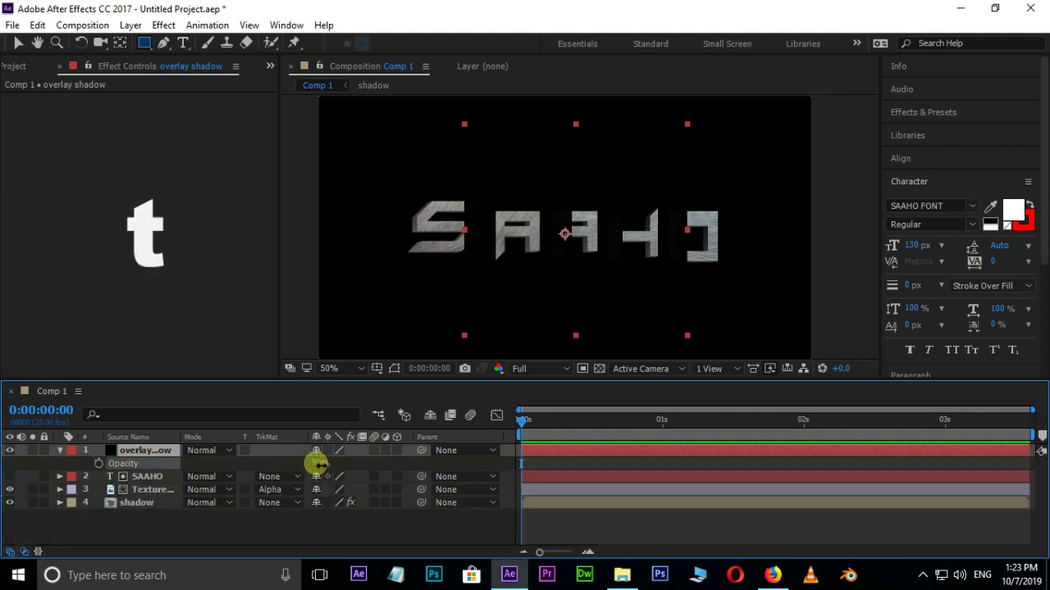
left_click_drag(317, 463, 297, 462)
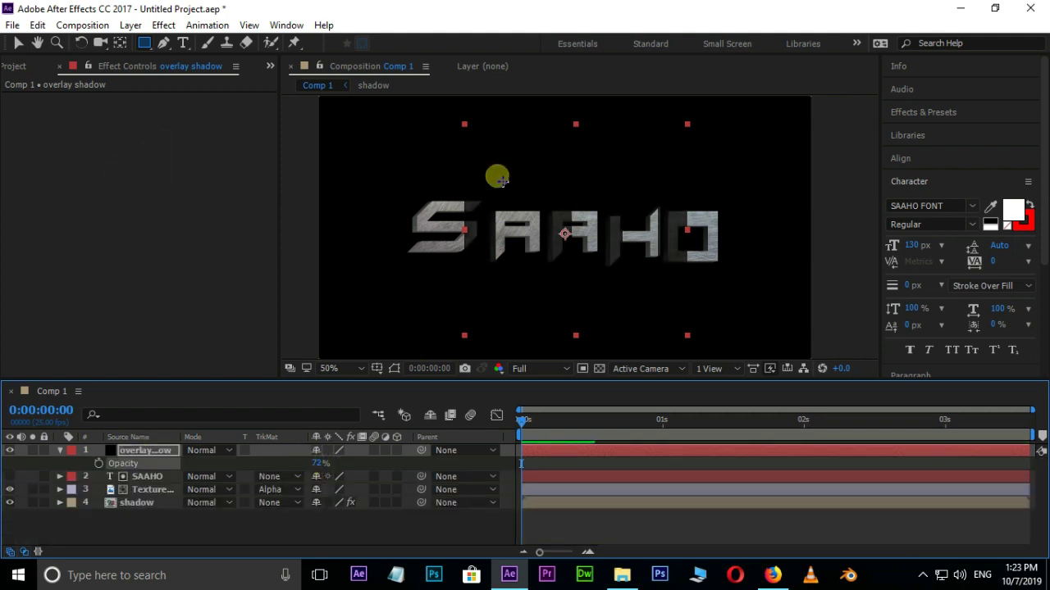
Step: Feather all four masks of the overlay shadow layer together by 43 pixels
key("period")
key("h")
mouse_move(486, 262)
left_mouse_down()
mouse_move(544, 263)
mouse_move(450, 258)
mouse_move(480, 255)
left_mouse_up()
key("m")
key("m")
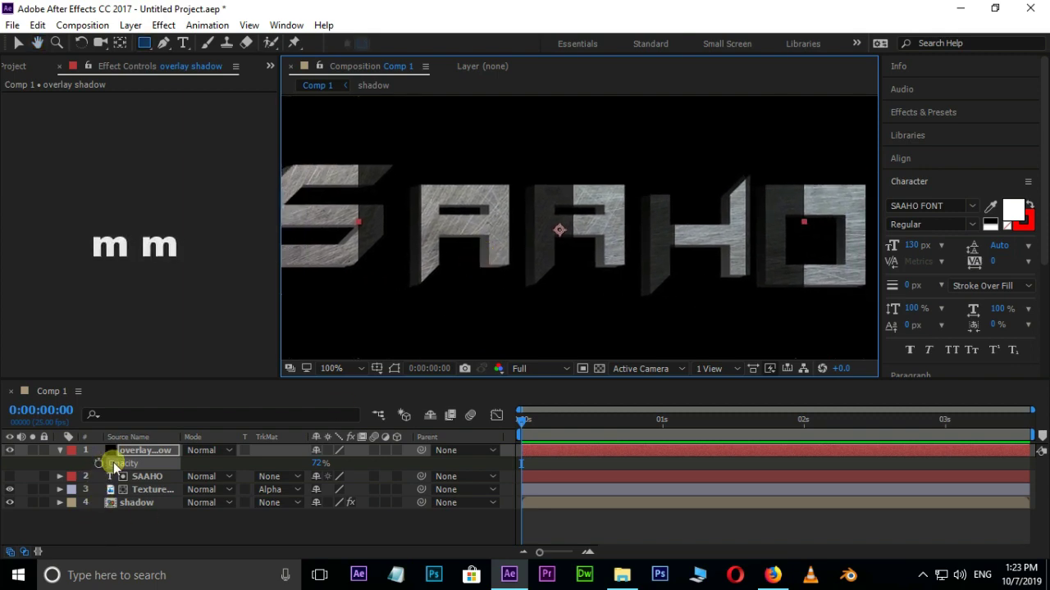
left_click(142, 451)
key("m")
key("m")
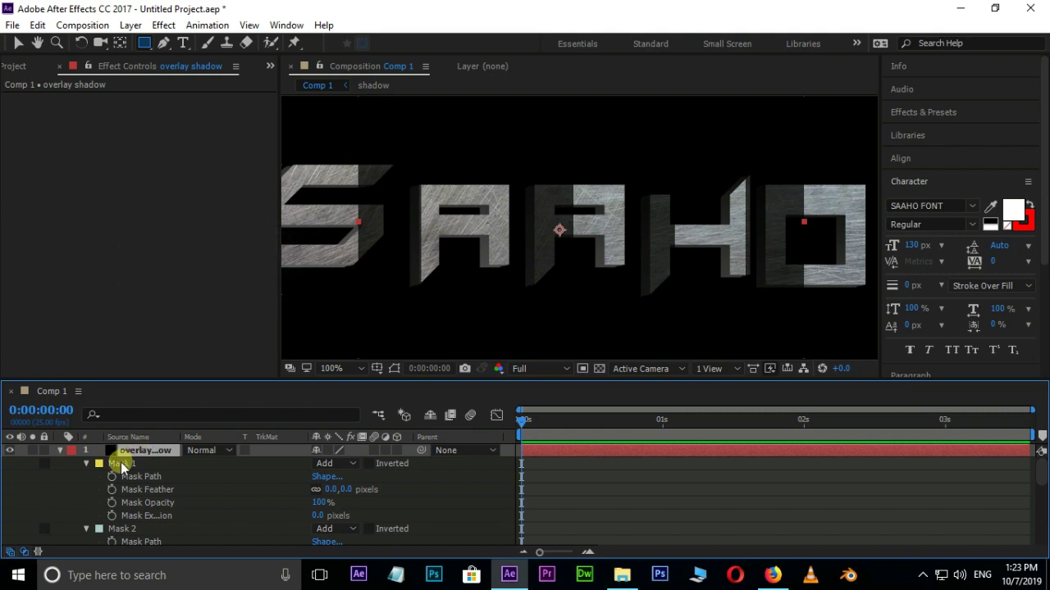
left_click(121, 461, "shift")
left_click(121, 528, "shift")
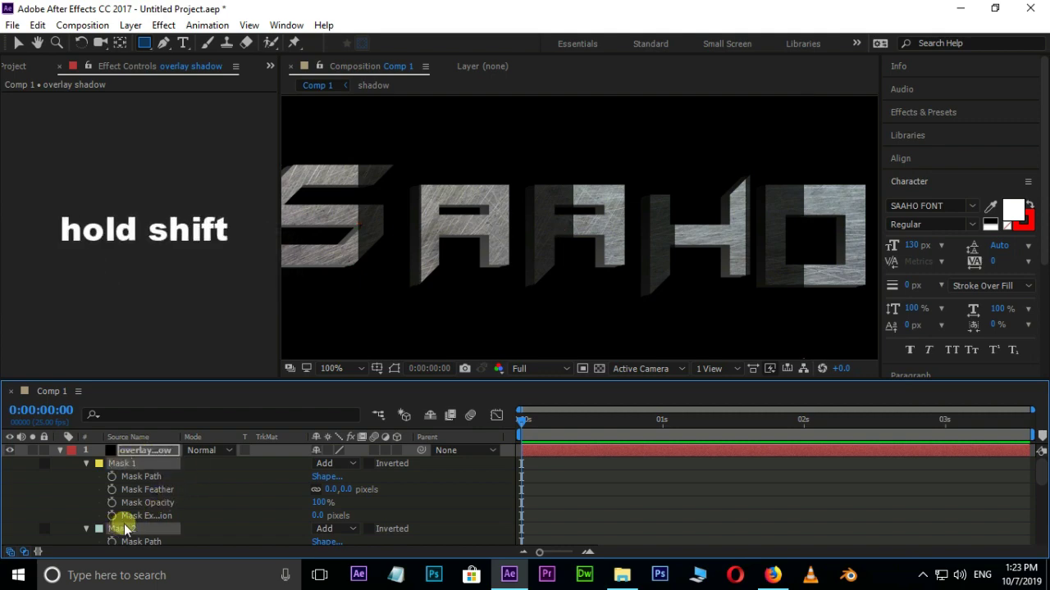
left_click_drag(230, 379, 201, 228)
left_click(121, 443, "shift")
left_click(123, 509, "shift")
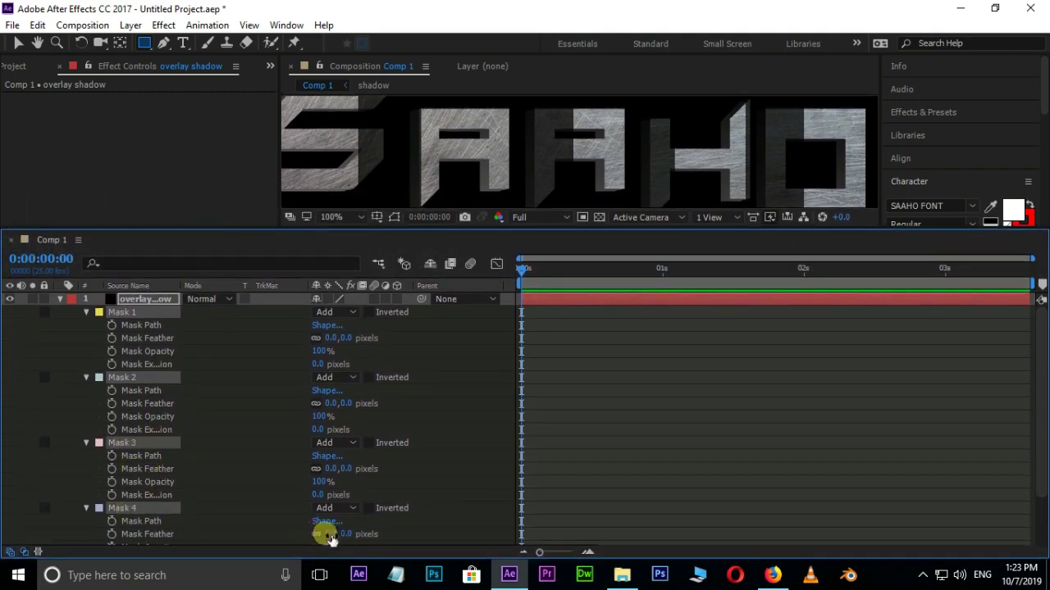
left_click_drag(329, 534, 338, 532)
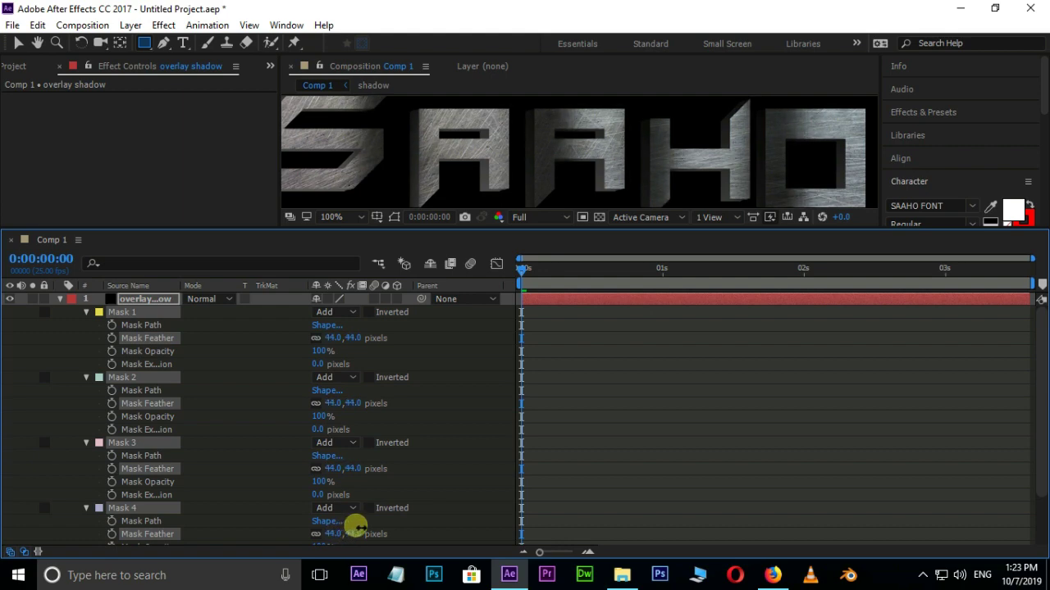
left_click_drag(355, 527, 351, 528)
left_click_drag(341, 232, 332, 401)
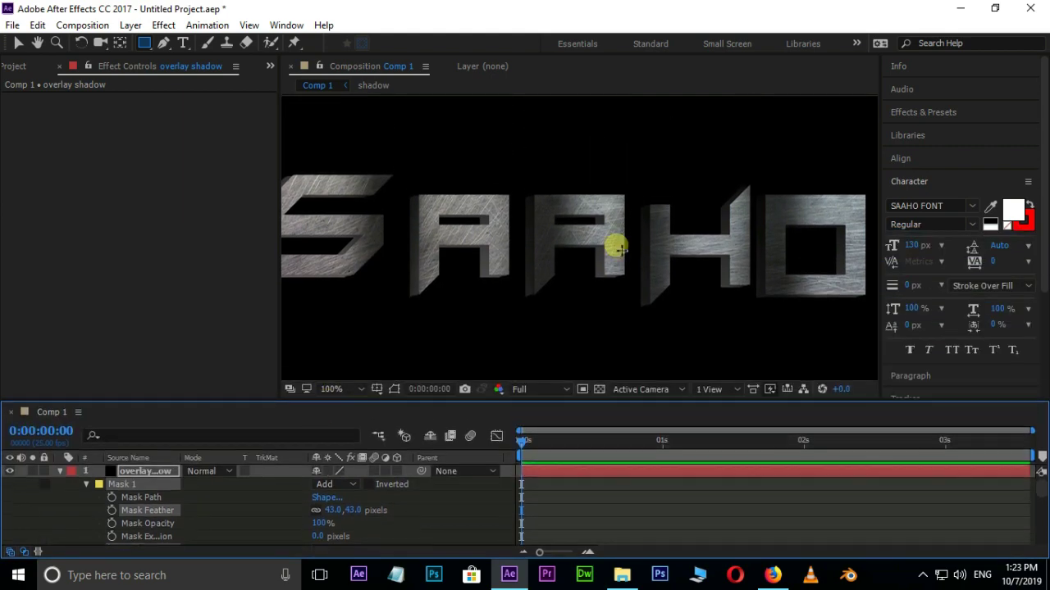
Step: Reduce the overlay shadow layer's opacity to 64%
key("m")
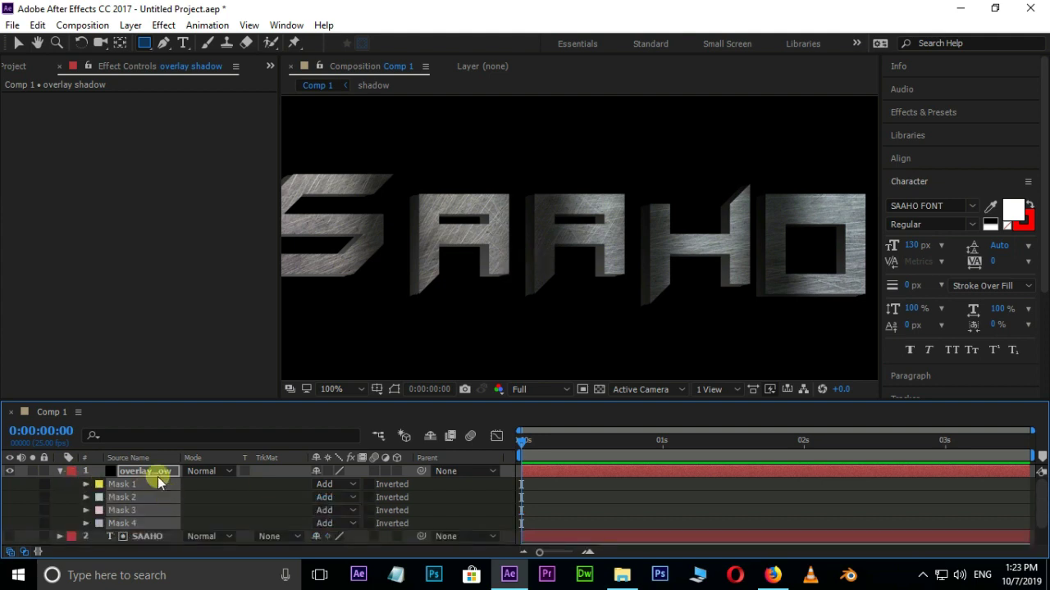
left_click(157, 474)
key("t")
left_click_drag(323, 492, 585, 255)
key("v")
key("comma")
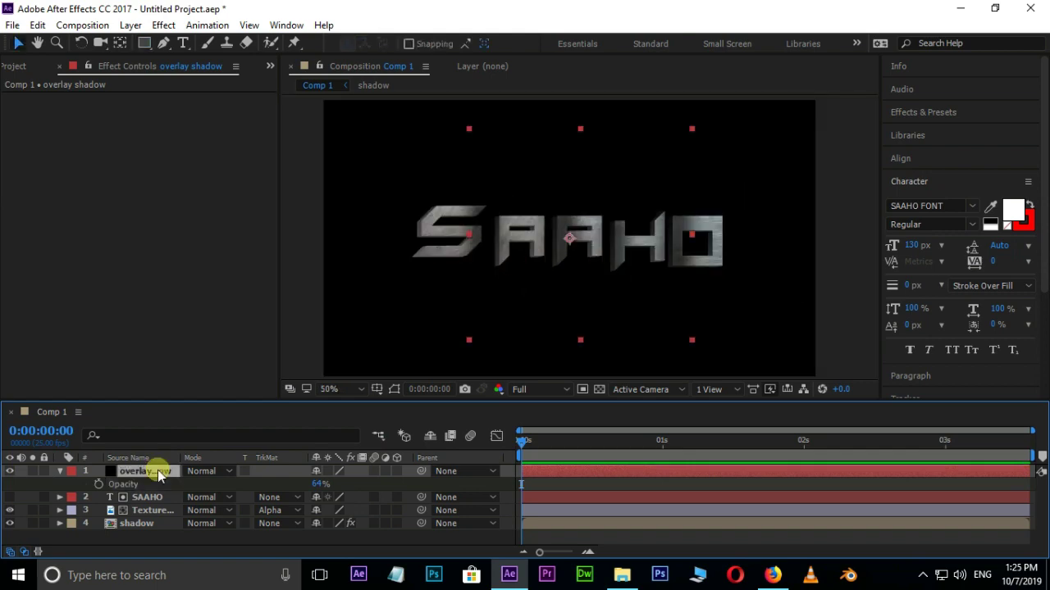
Step: Duplicate the SAAHO text layer, move the copy above the overlay shadow layer and make it visible
left_click(59, 470)
left_click(141, 485)
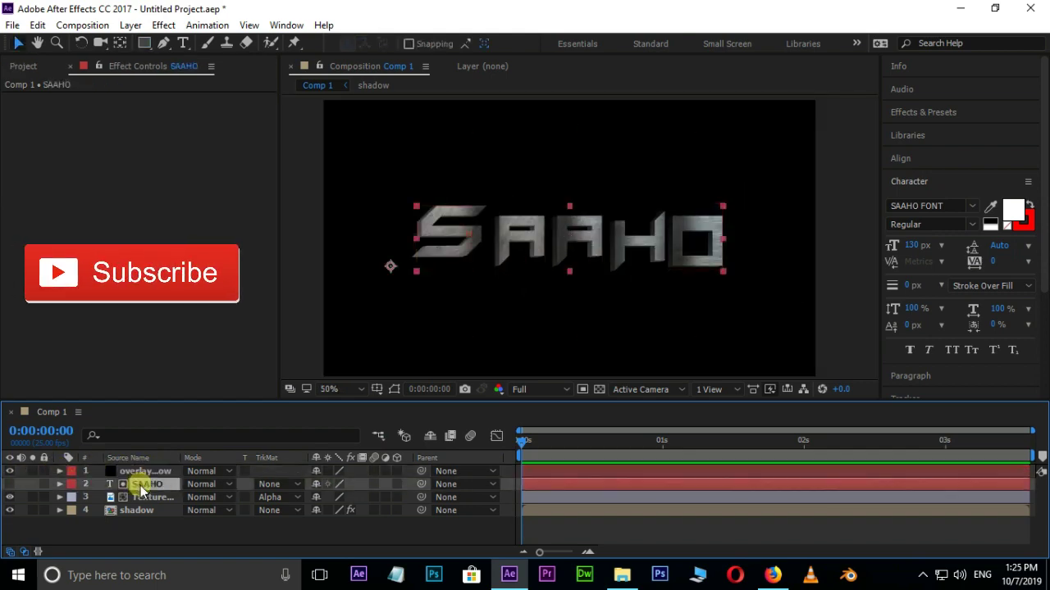
key("ctrl+d")
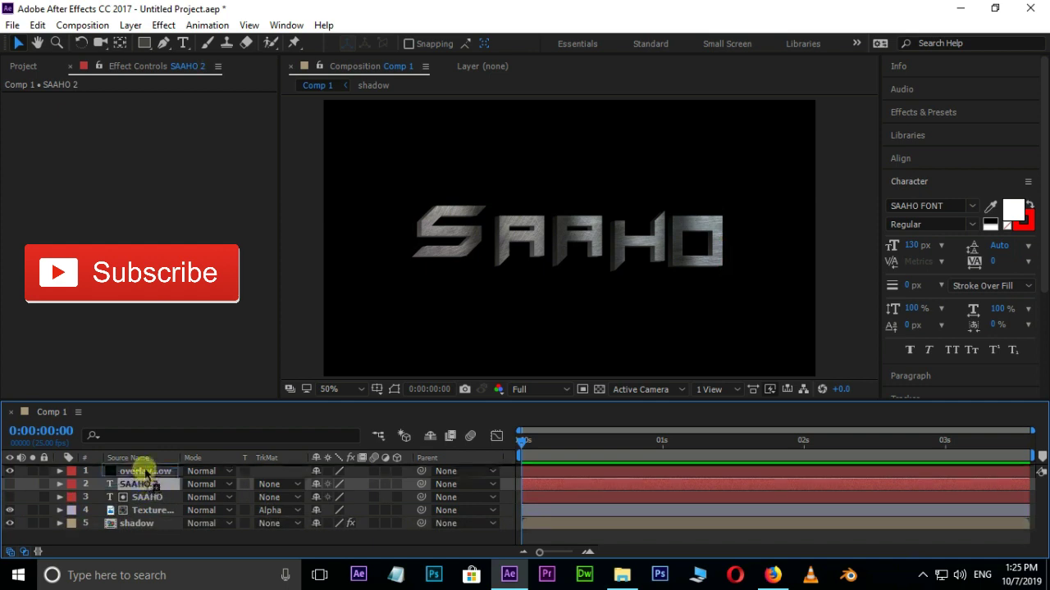
left_click_drag(149, 478, 110, 474)
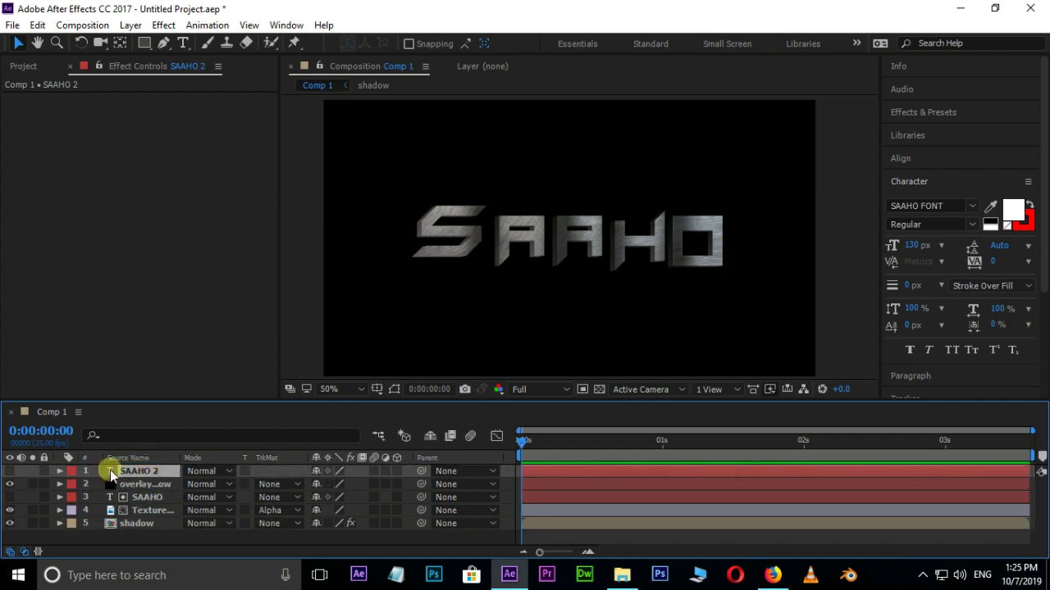
left_click(10, 473)
scroll(501, 252, "up", 2)
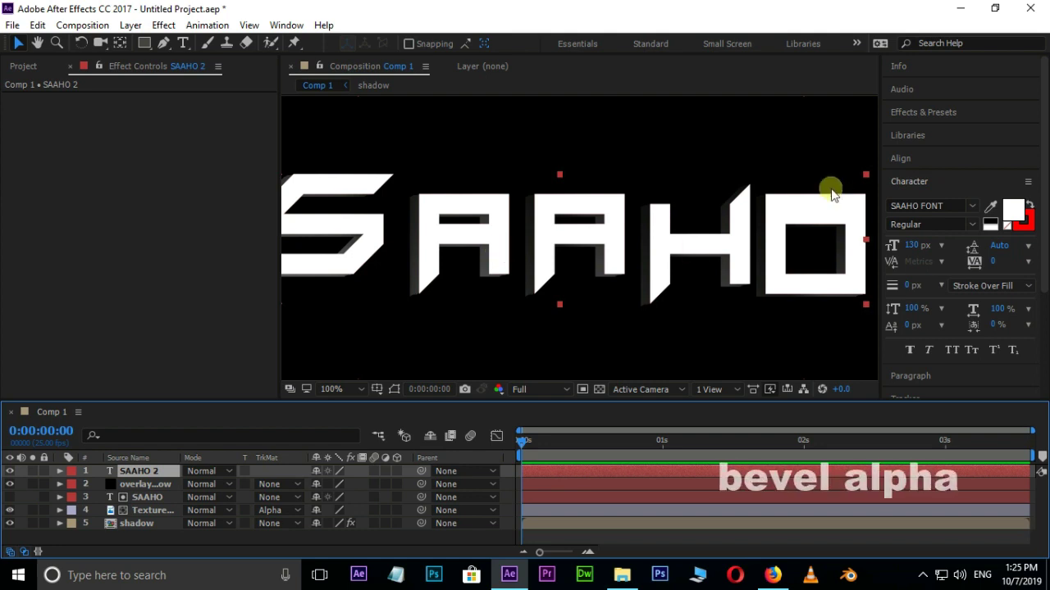
Step: Apply the Bevel Alpha effect to the duplicated SAAHO text layer
left_click(910, 111)
left_click(935, 135)
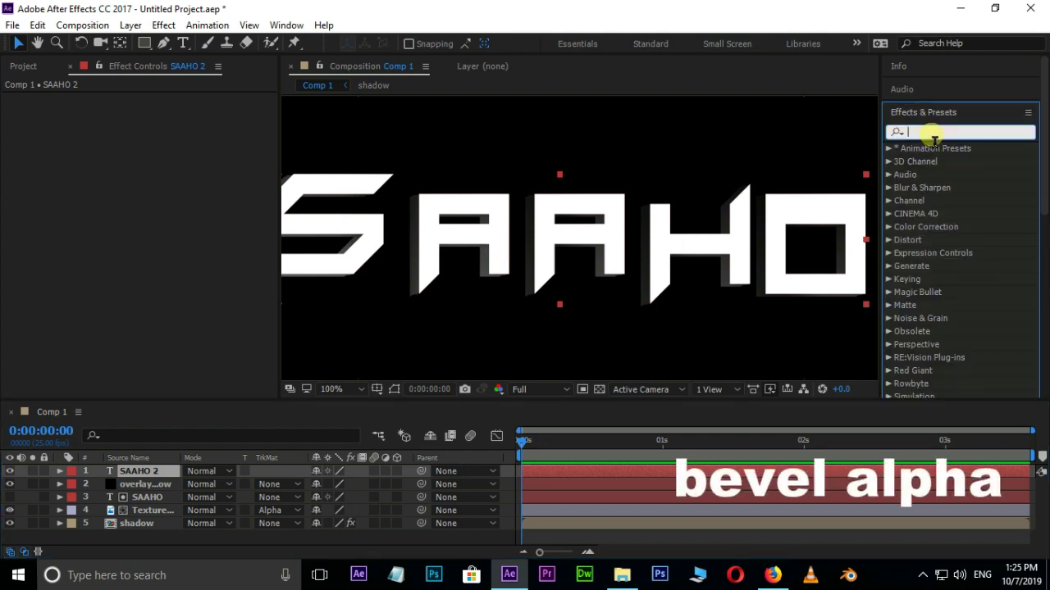
type("bevel")
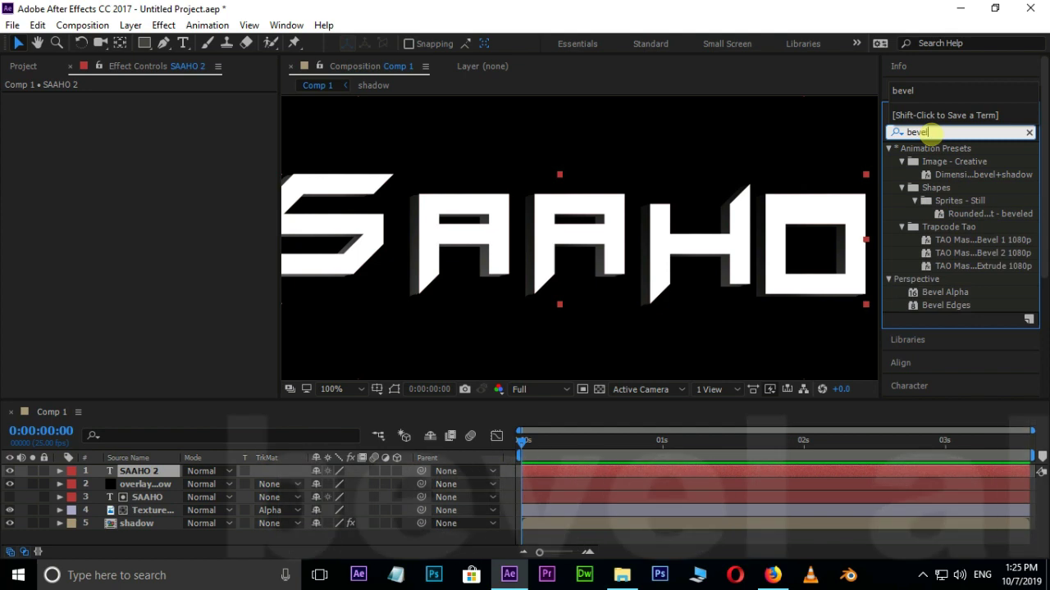
left_click_drag(941, 297, 640, 474)
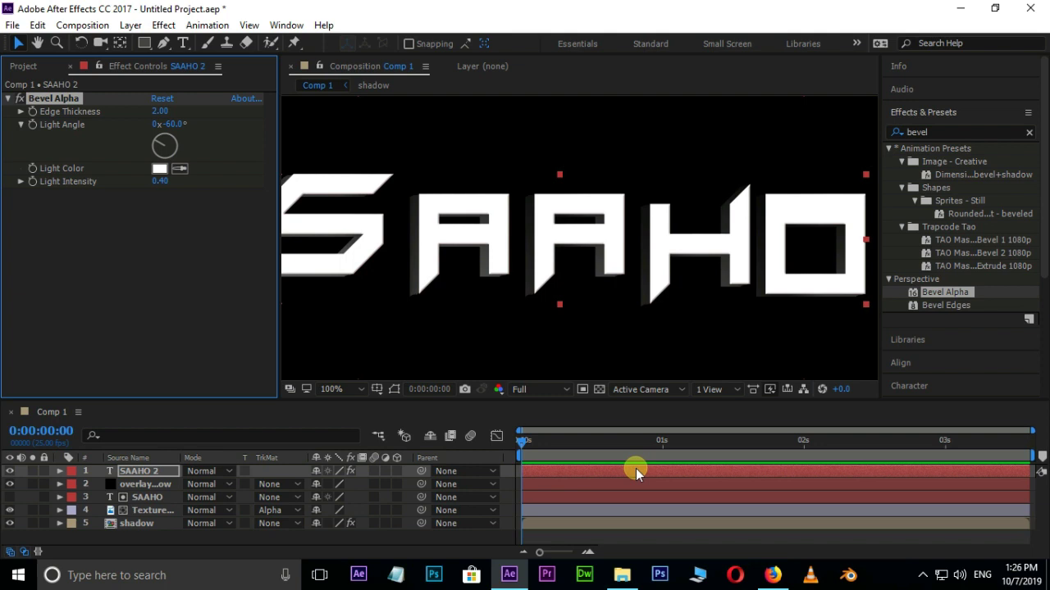
Step: Set the fill color of the duplicated SAAHO text to black, 000000
left_click(910, 386)
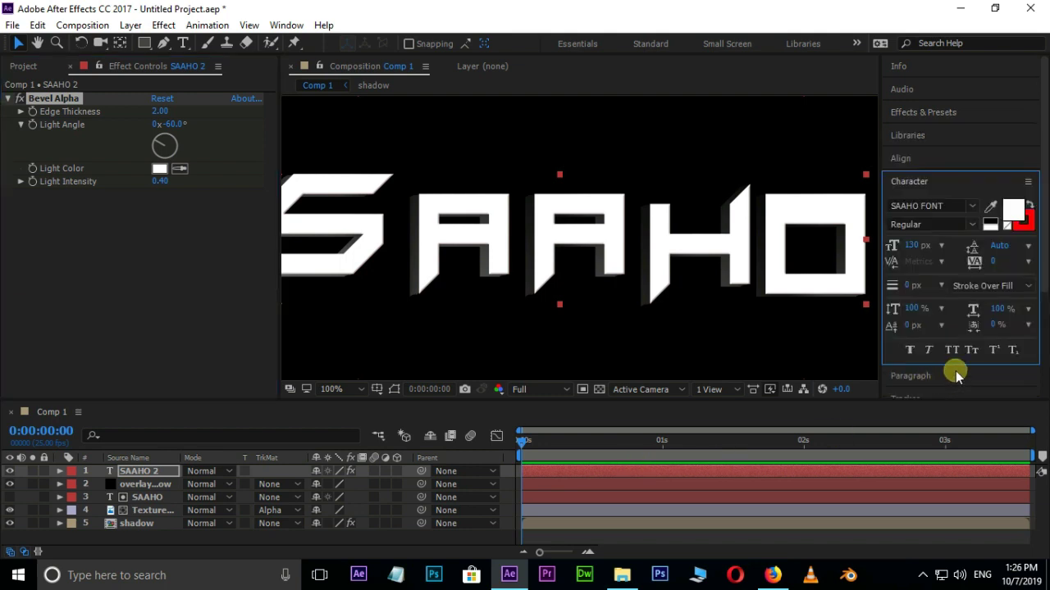
left_click(1017, 221)
left_click_drag(558, 402, 431, 468)
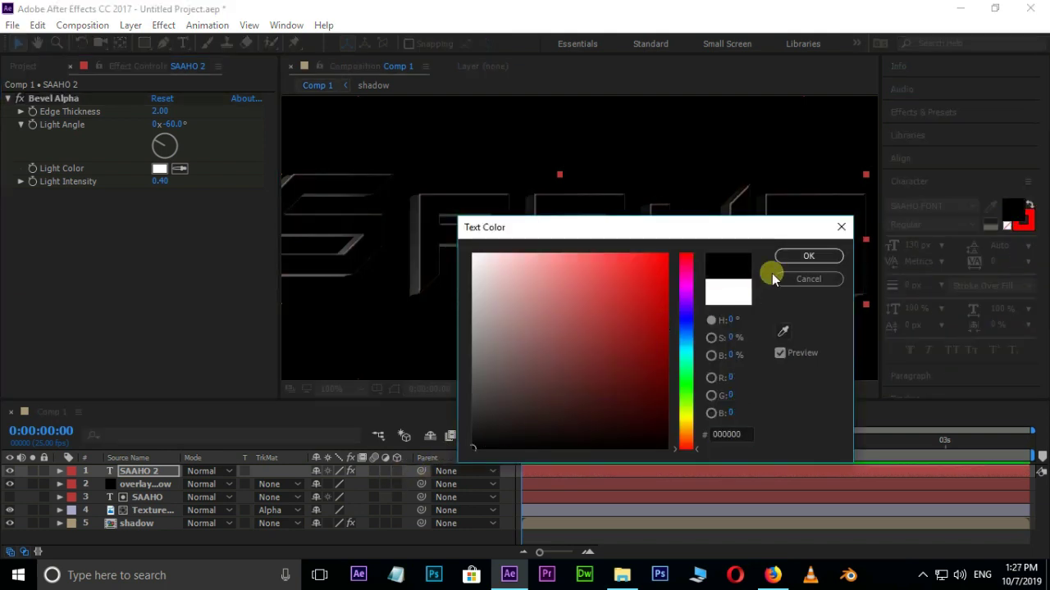
left_click(792, 258)
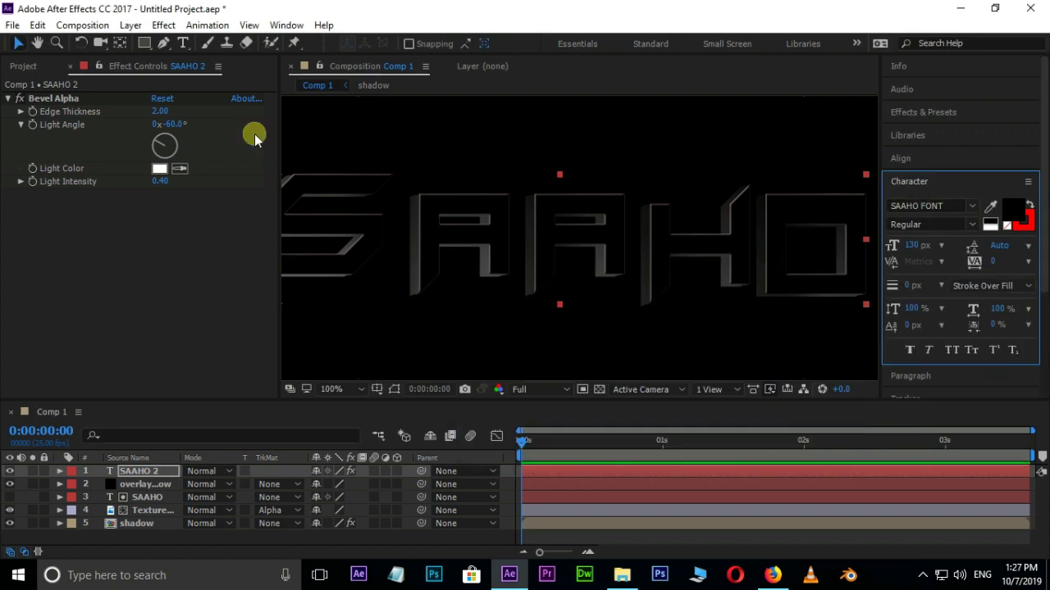
Step: Set the Bevel Alpha edge thickness to 3, light intensity to 0.6 and light angle to +65°
left_click(160, 112)
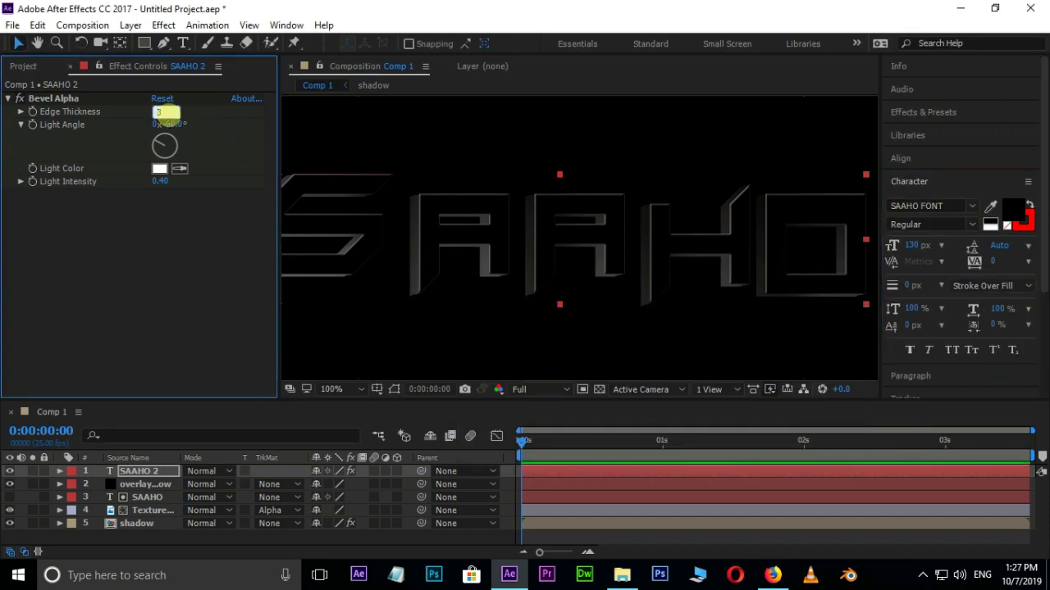
type("3")
key("Return")
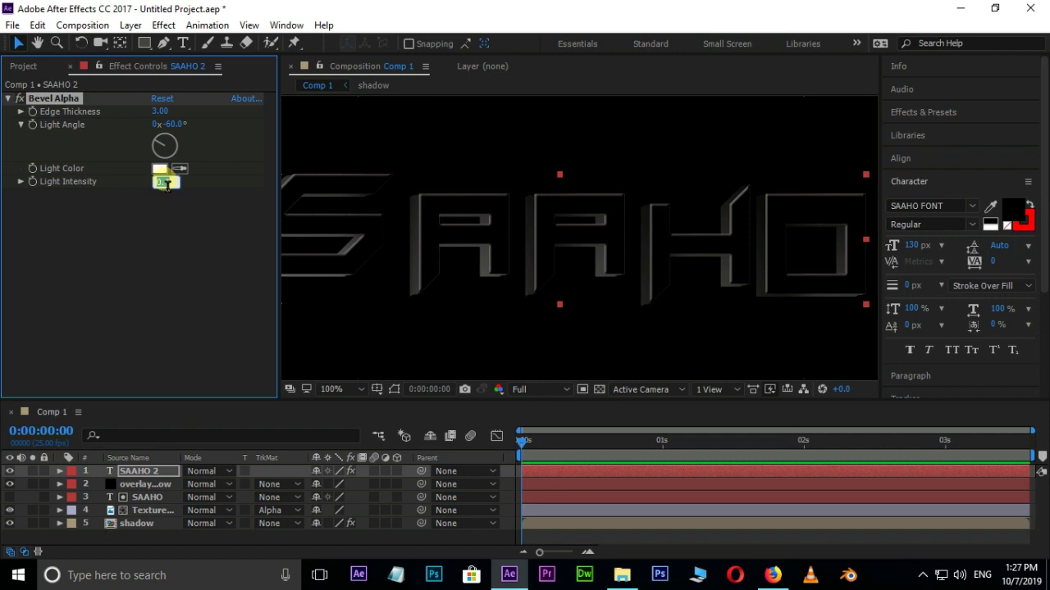
type("0.6")
key("Return")
left_click_drag(160, 137, 171, 148)
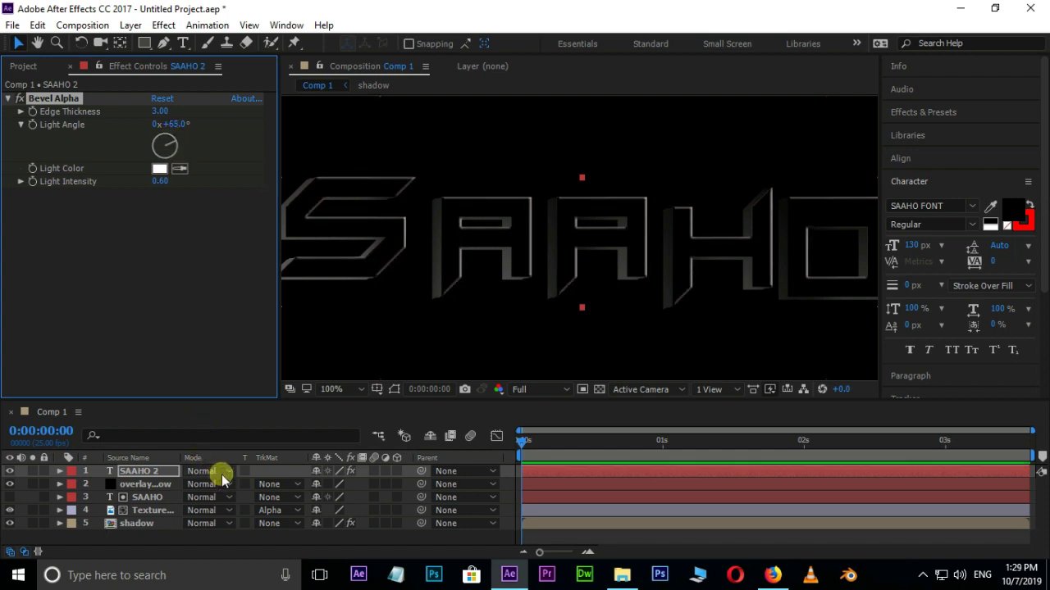
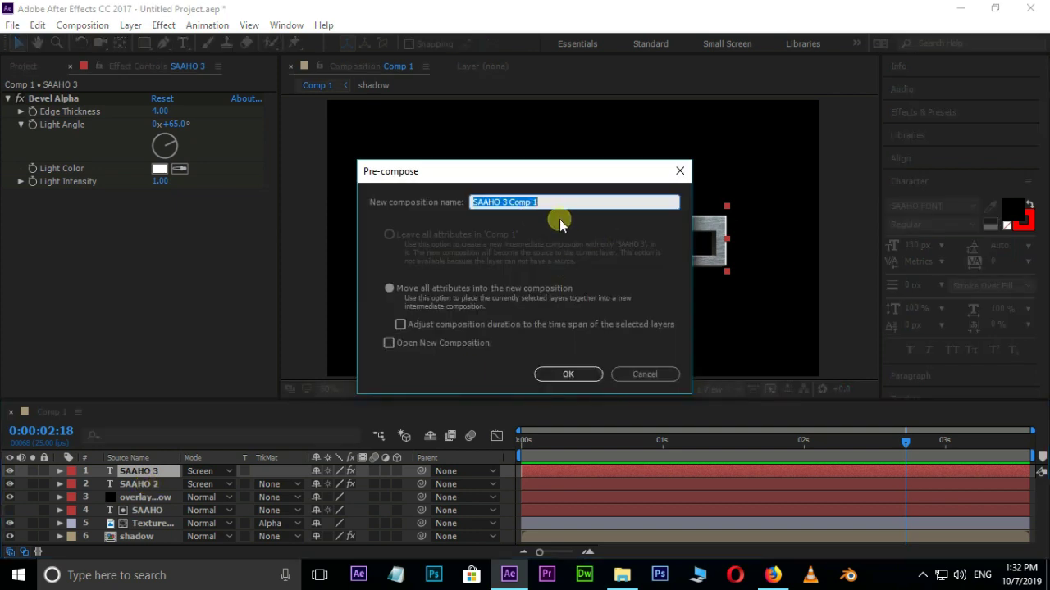
Step: Pre-compose the SAAHO 3 layer as edge light, moving all attributes, and set the edge light layer's blending mode to Screen
type("edge light")
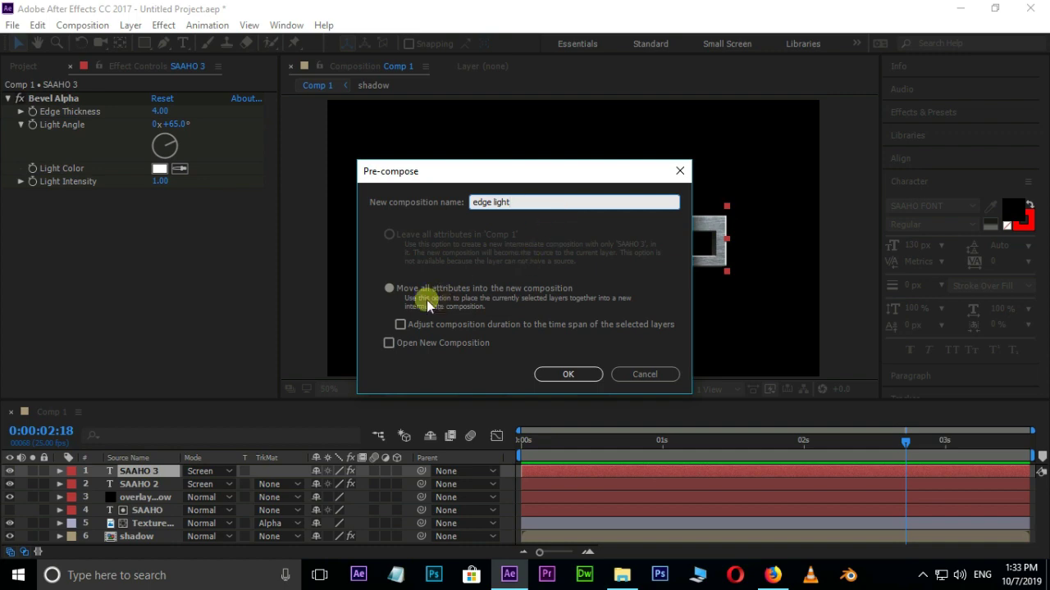
left_click(568, 375)
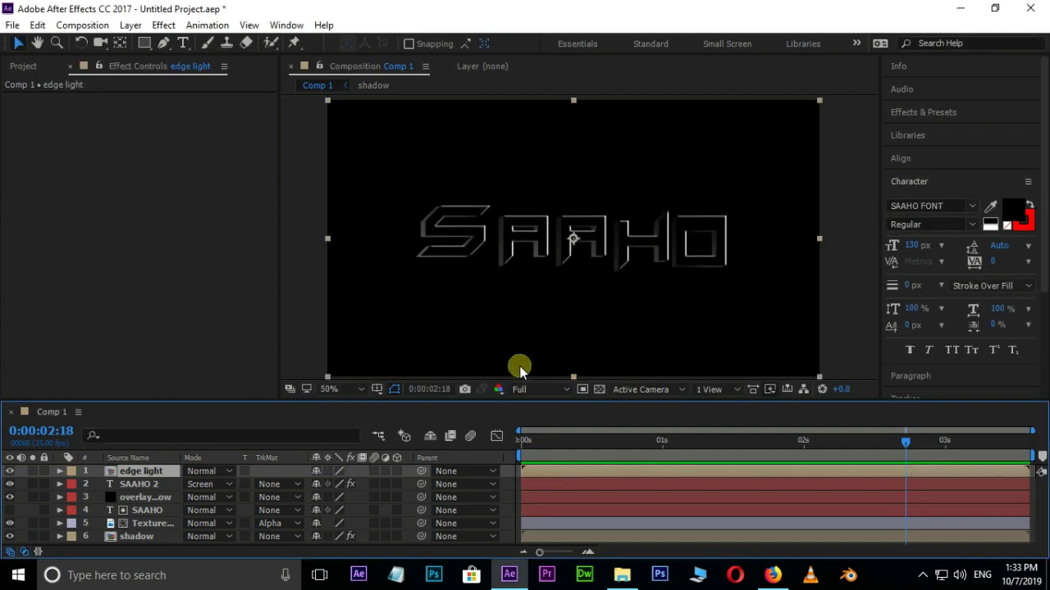
left_click(215, 471)
left_click(264, 255)
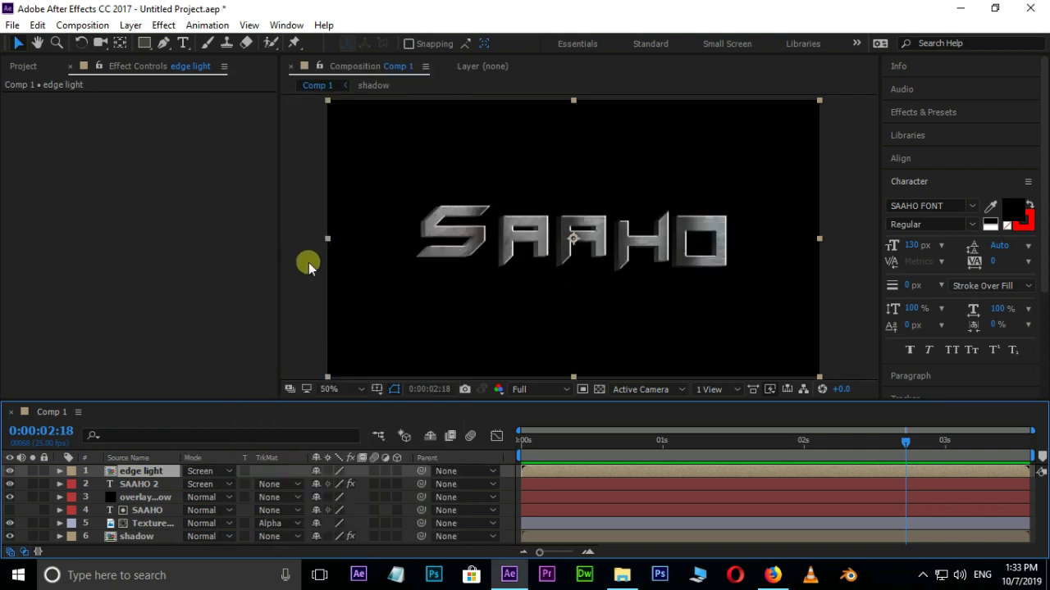
scroll(487, 234, "up", 2)
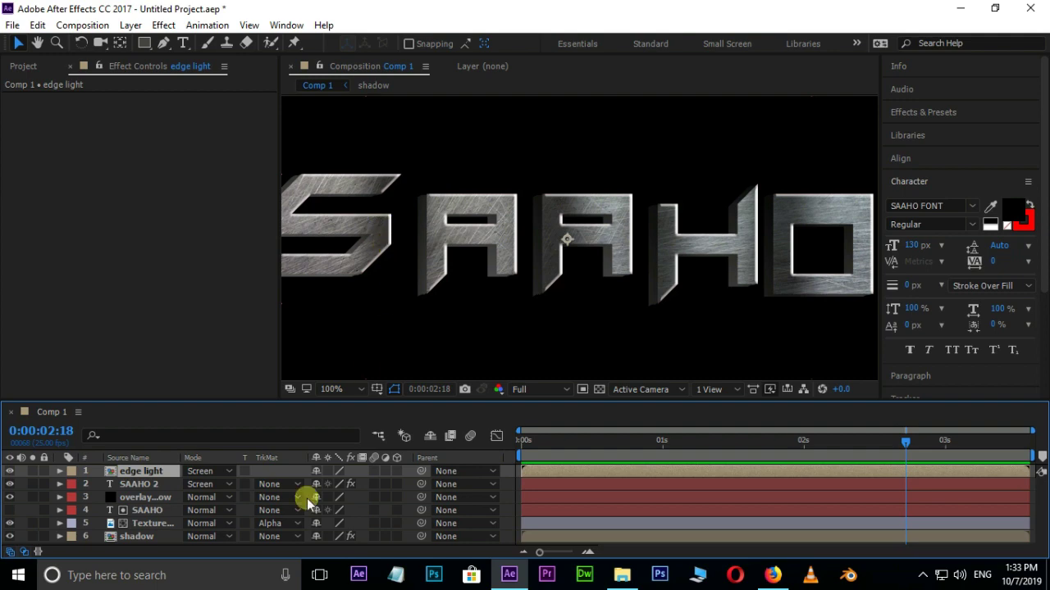
scroll(398, 284, "down", 2)
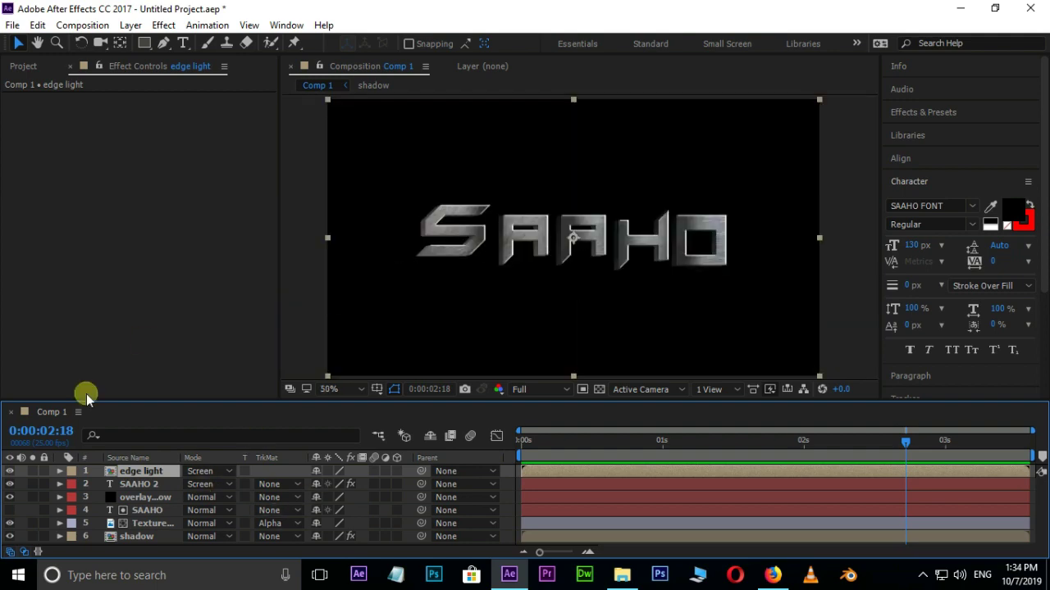
Step: Draw a narrow diagonal four-point pen mask on the edge light layer across the frame's upper-left corner, clear of the text
left_click(164, 43)
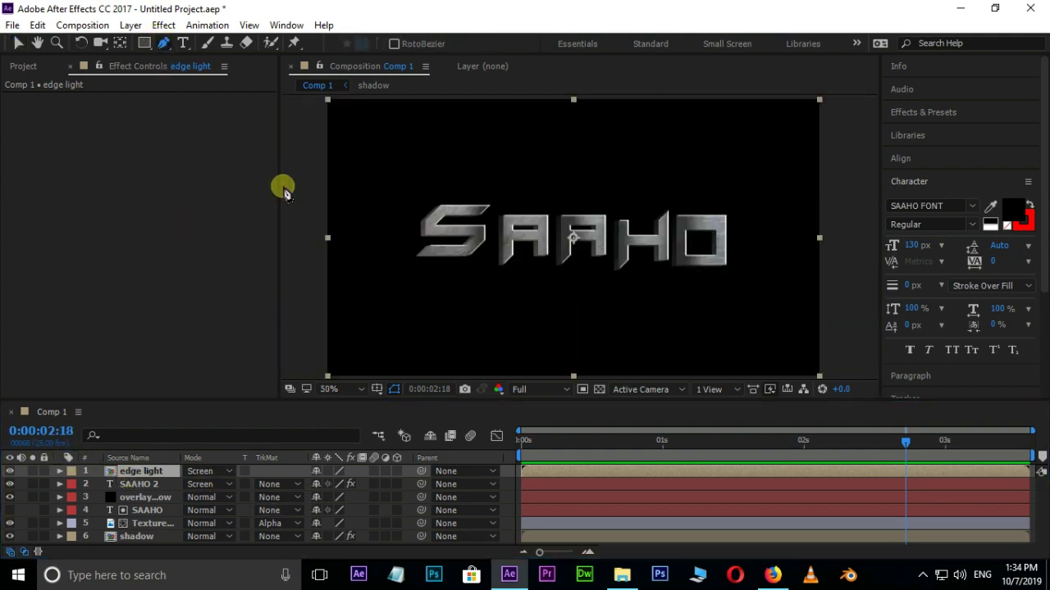
left_click(325, 217)
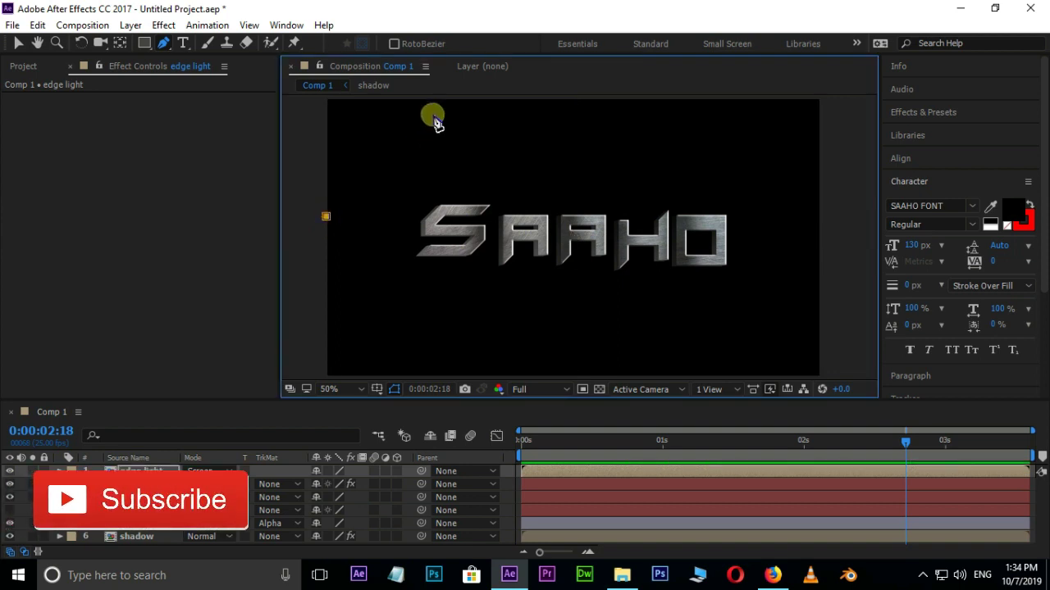
left_click(473, 101)
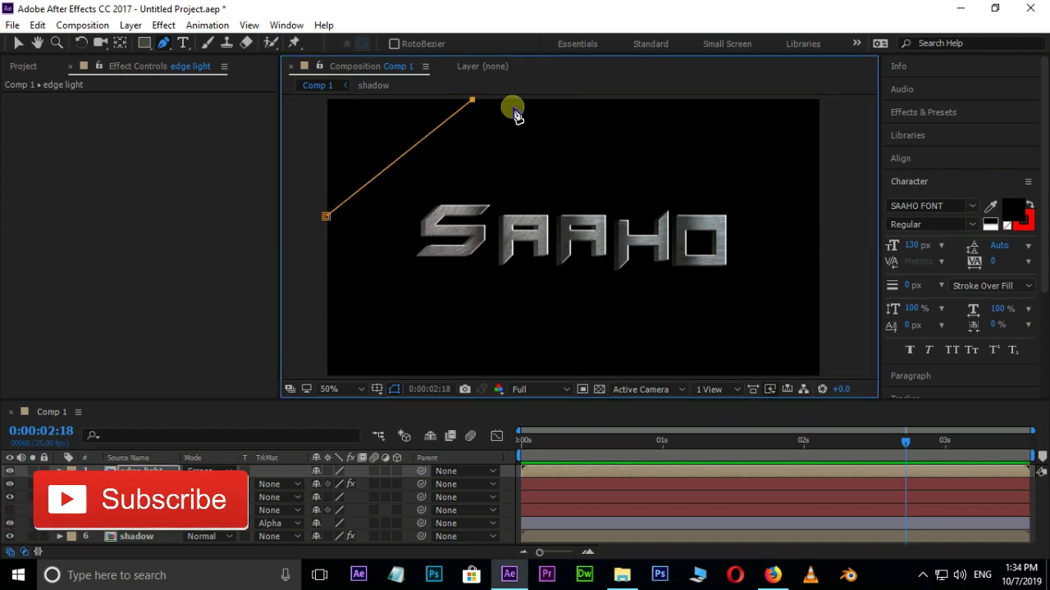
left_click(320, 252)
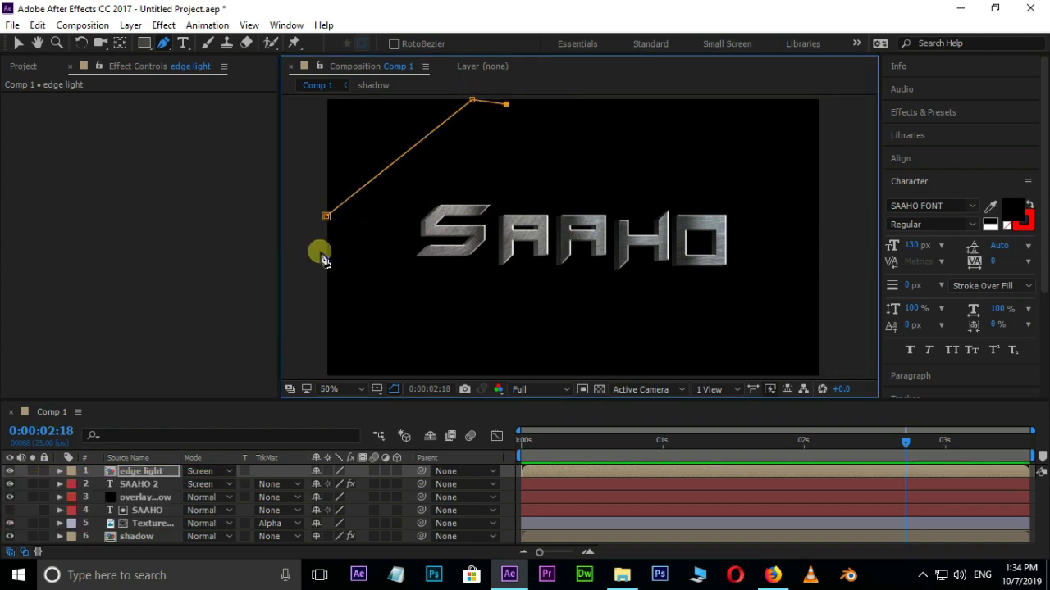
left_click(328, 220)
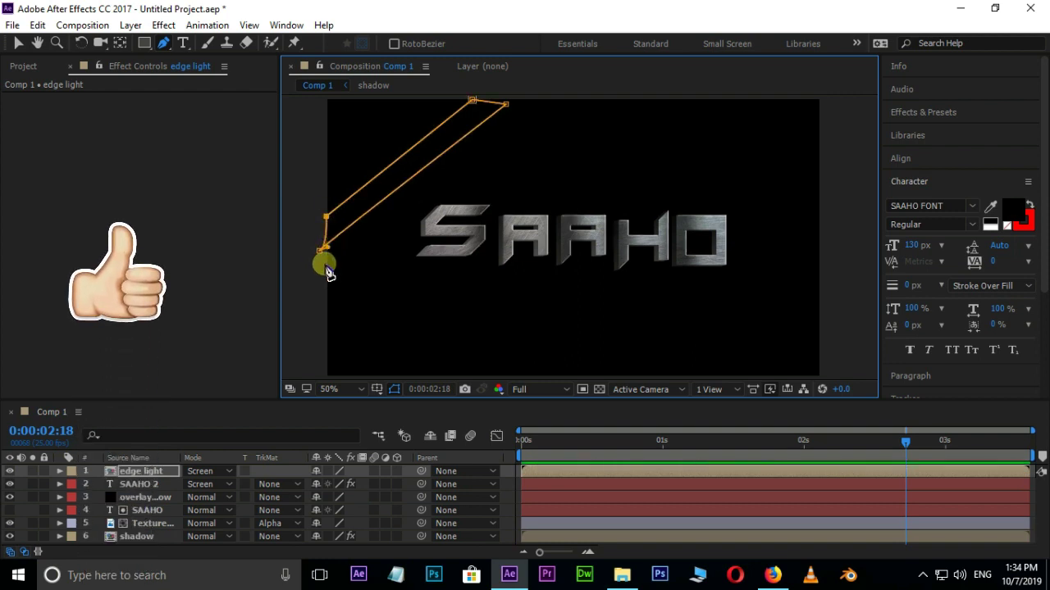
Step: Start keyframing the edge light layer's Mask Path with a keyframe at 0:00:00:00
left_click(152, 484, "shift")
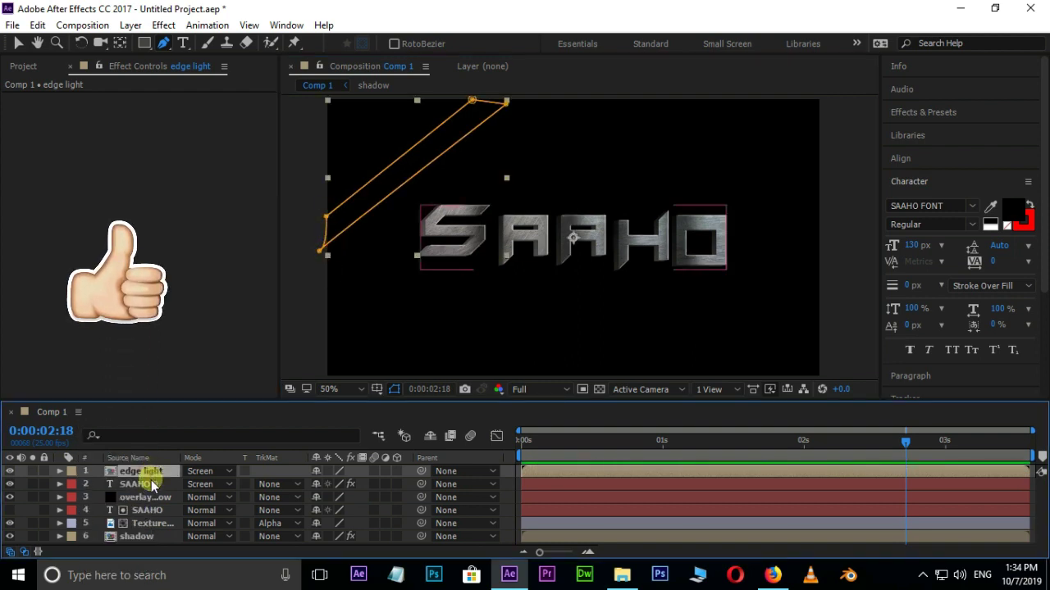
key("m")
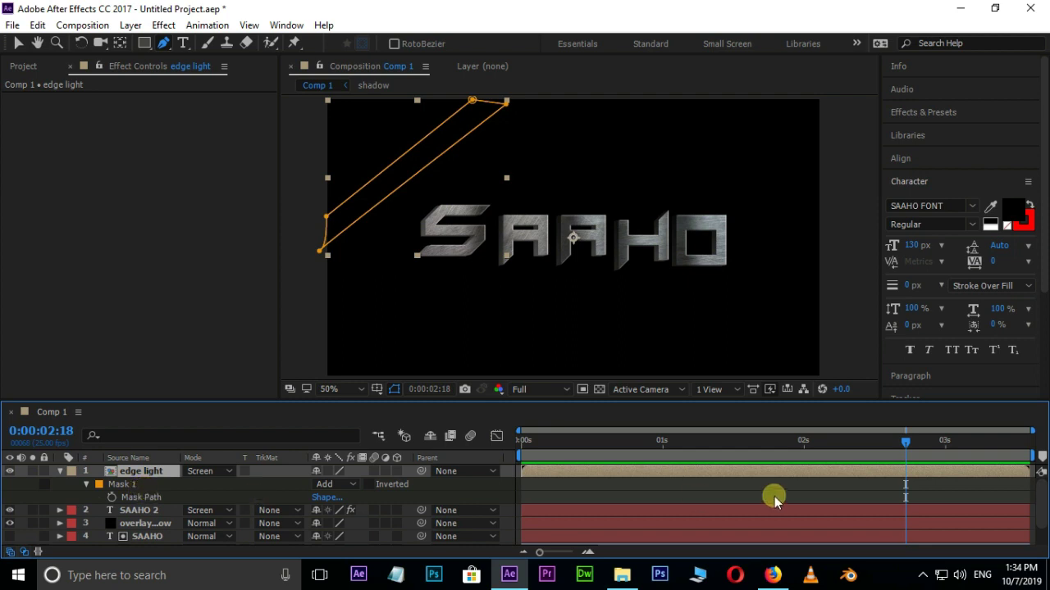
left_click_drag(905, 443, 433, 428)
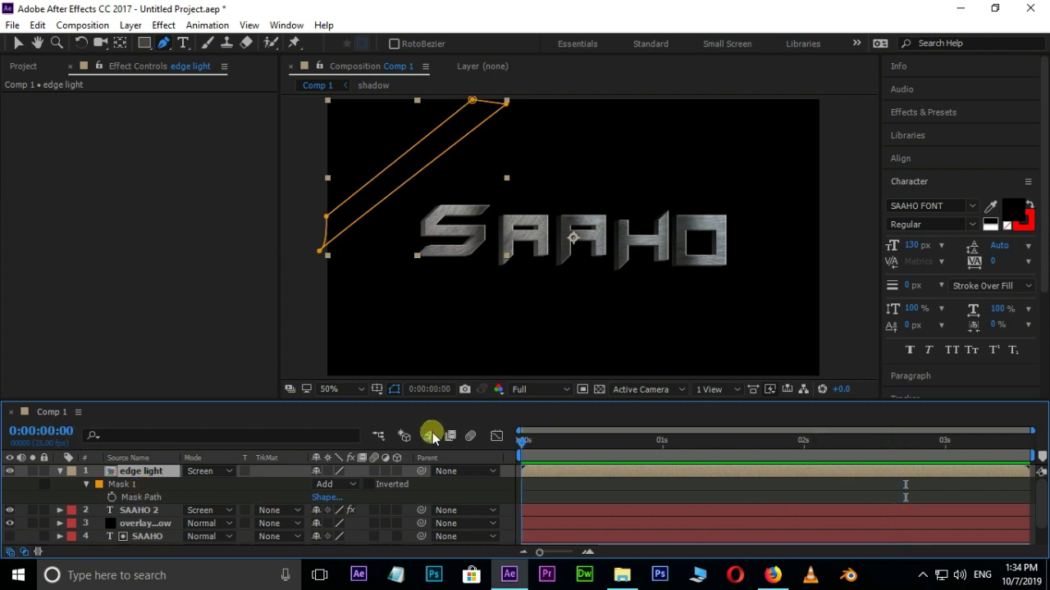
left_click(110, 497)
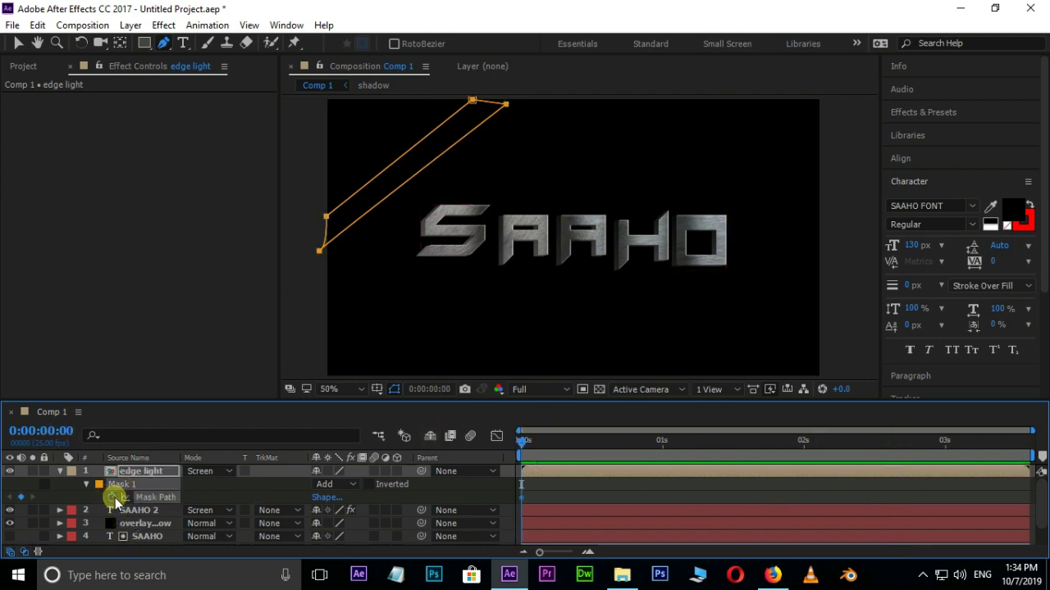
Step: Keyframe the edge light mask at 0:00:03:14, moved across the SAAHO text toward the frame's lower-right side
left_click_drag(519, 443, 1037, 444)
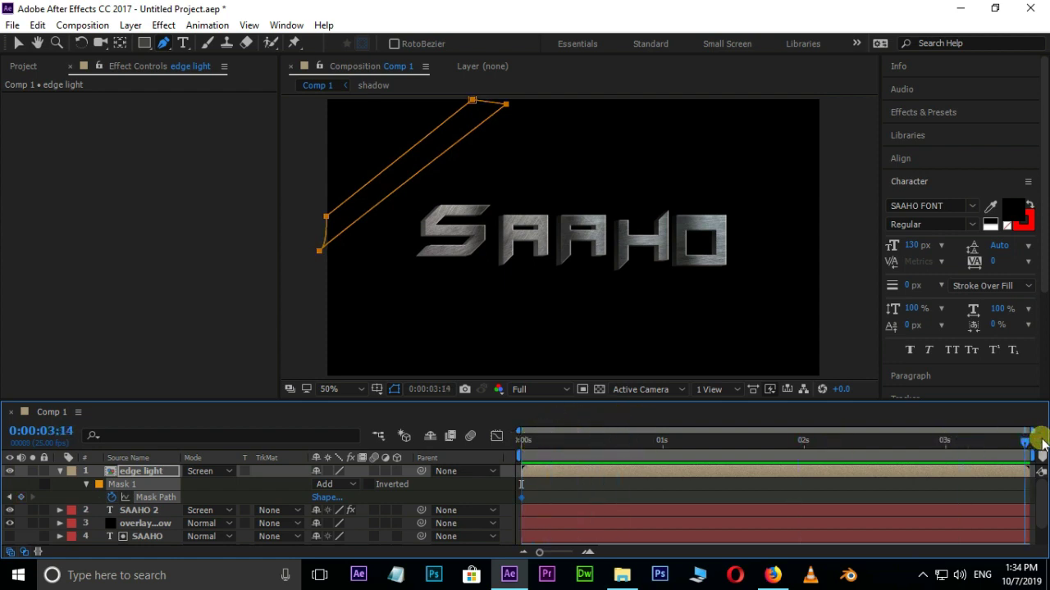
left_click(15, 45)
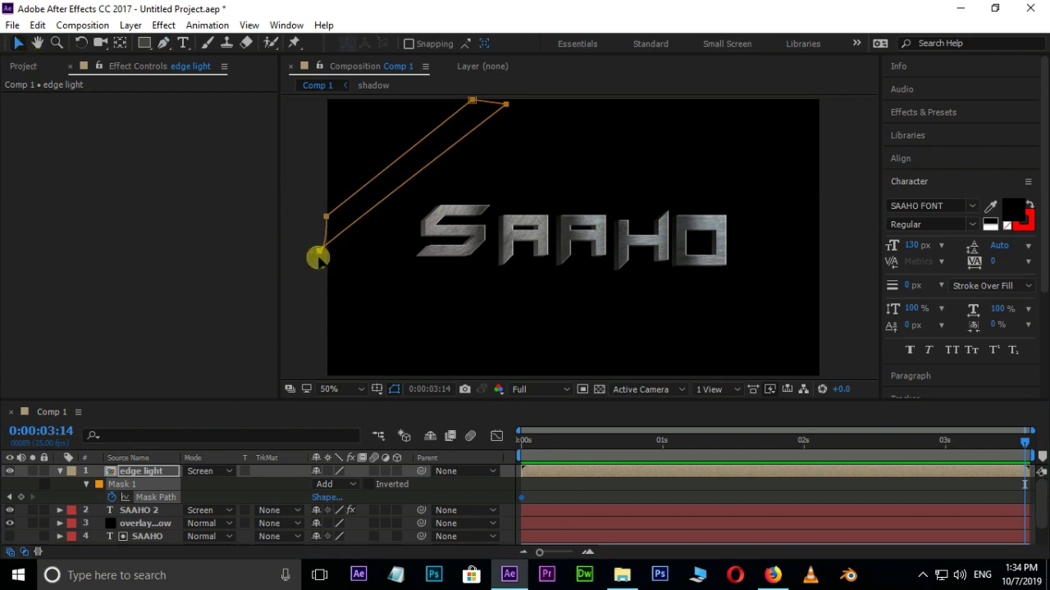
left_click_drag(319, 252, 651, 392)
Step: Go to 0:00:01:02 and hide the mask path outline in the composition view
left_click(1009, 445)
left_click_drag(1009, 445, 674, 443)
scroll(590, 277, "up", 3)
left_click(586, 304)
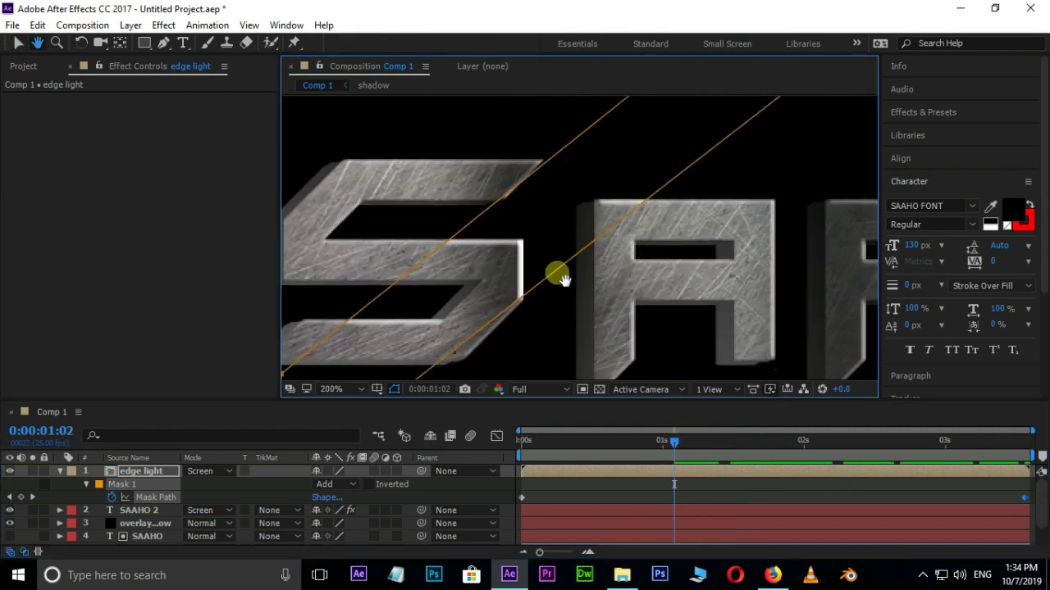
left_click(394, 391)
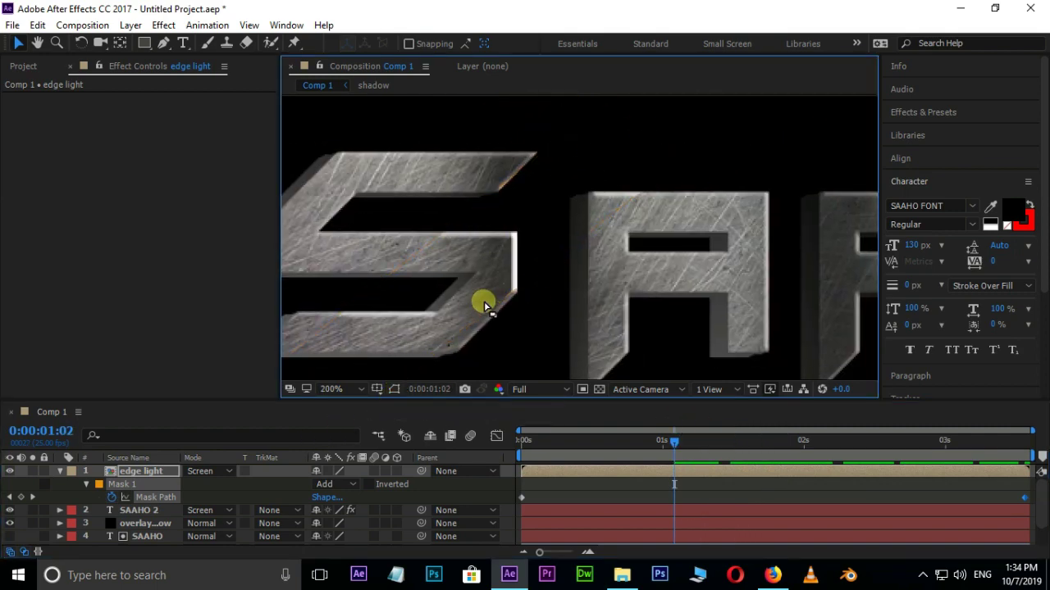
Step: Set the edge light layer's Mask Feather to 17 pixels and preview the light sweep
left_click(146, 474)
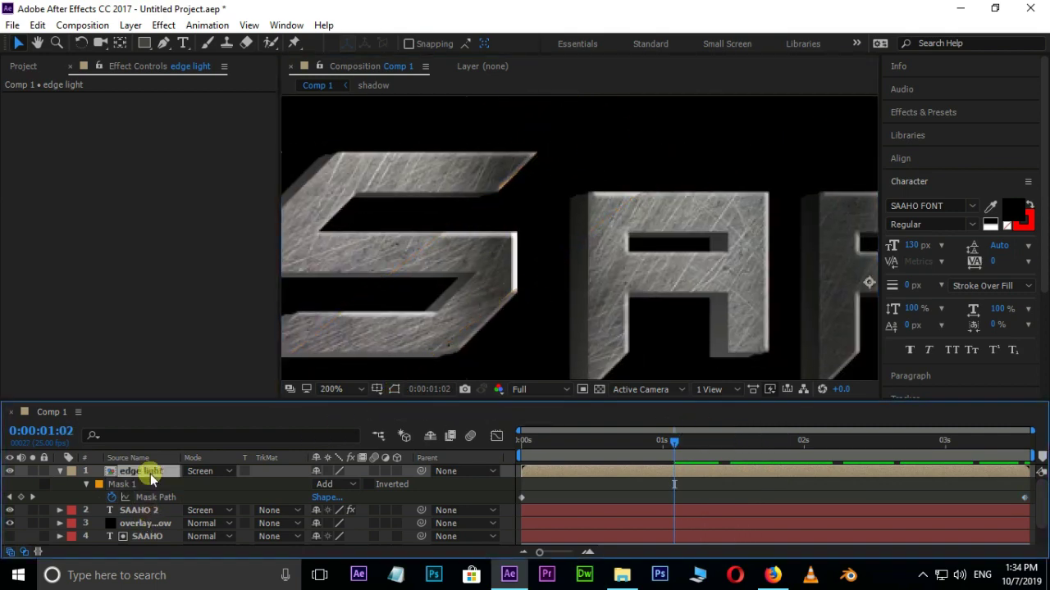
key("m")
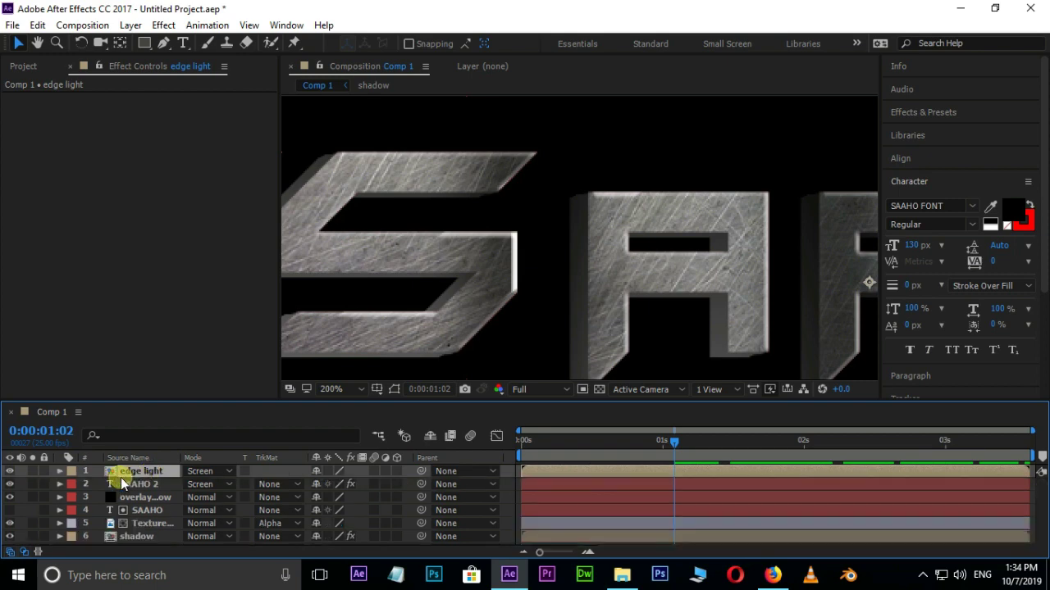
key("m")
key("m")
left_click_drag(332, 511, 375, 511)
mouse_move(665, 445)
left_mouse_down()
mouse_move(705, 447)
mouse_move(610, 435)
mouse_move(719, 448)
mouse_move(643, 456)
mouse_move(656, 451)
left_mouse_up()
scroll(511, 258, "down", 4)
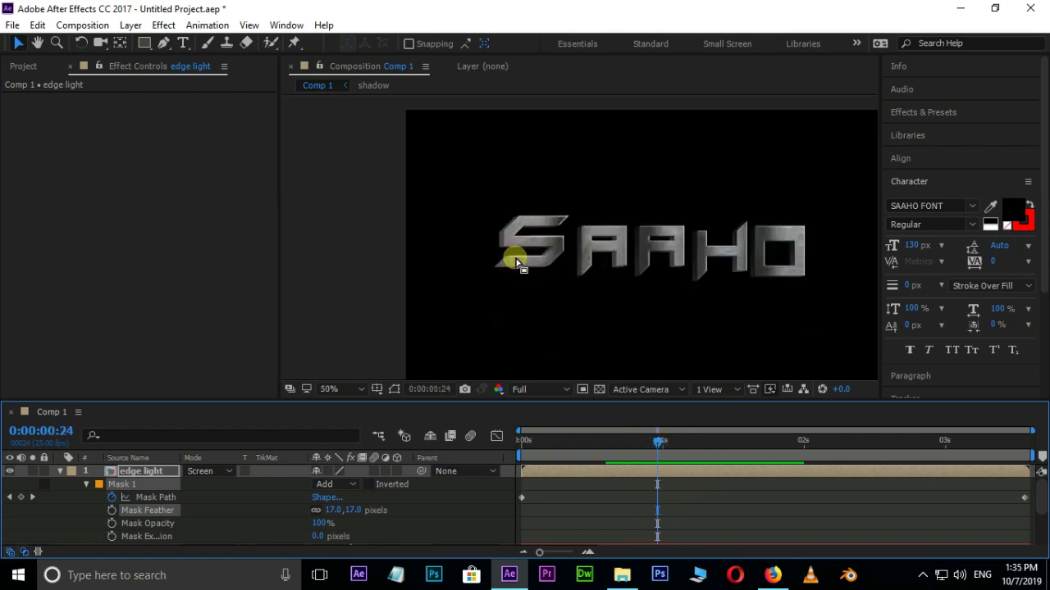
scroll(600, 281, "up", 2)
key("space")
key("space")
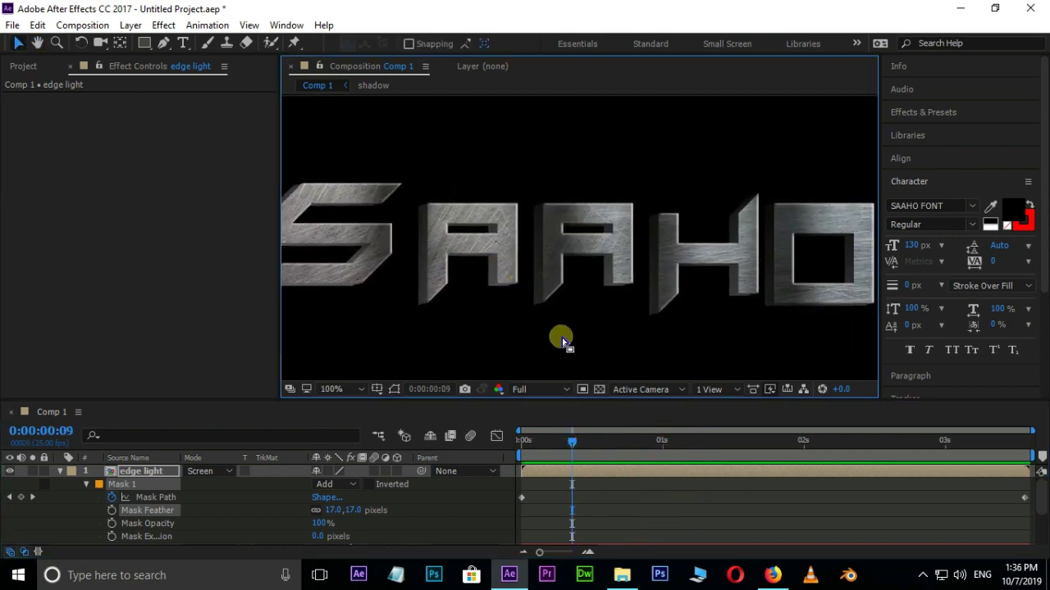
Step: Apply the Stylize Glow effect to the edge light layer and preview the glowing sweep
left_click(927, 112)
left_click(874, 134)
type("glow")
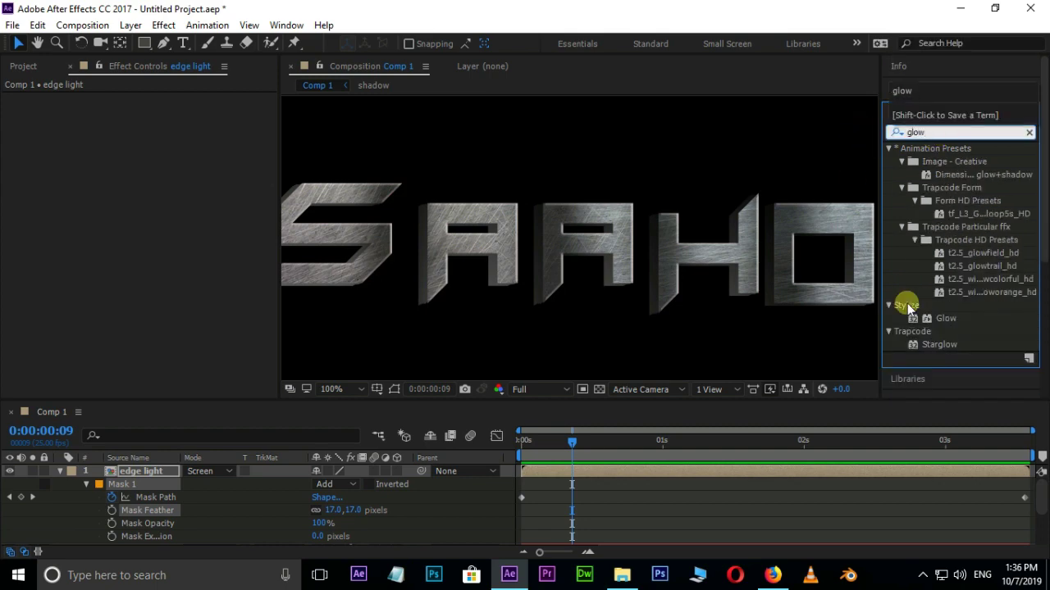
left_click_drag(941, 319, 703, 474)
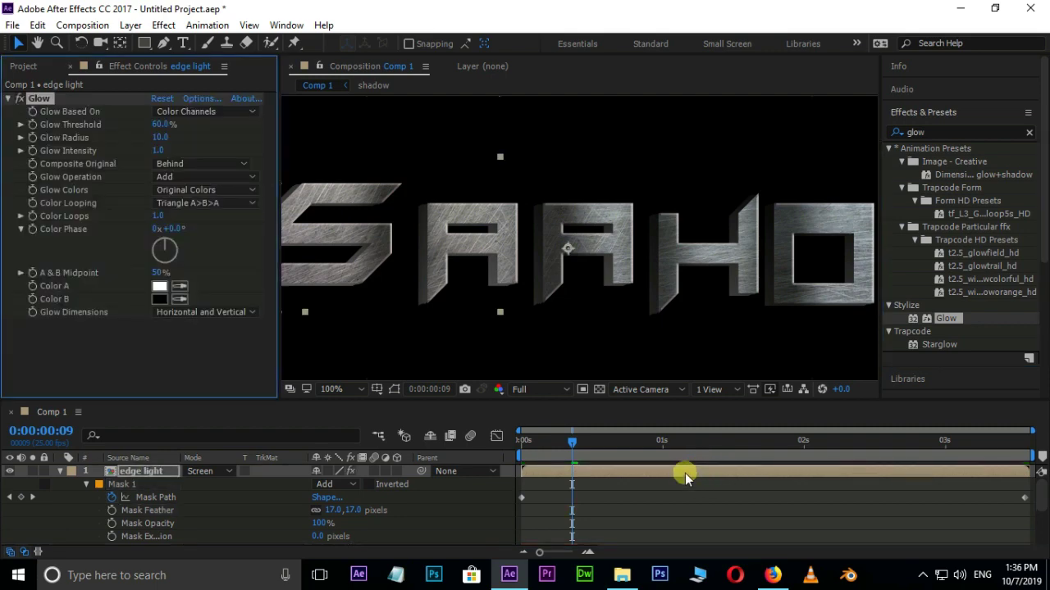
left_click_drag(572, 441, 747, 468)
key("space")
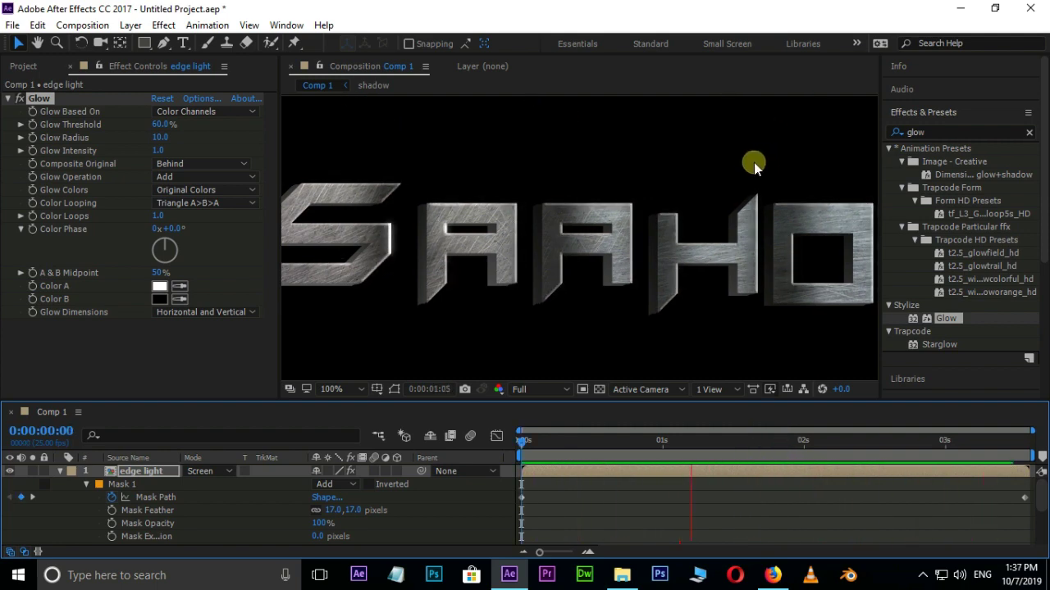
key("space")
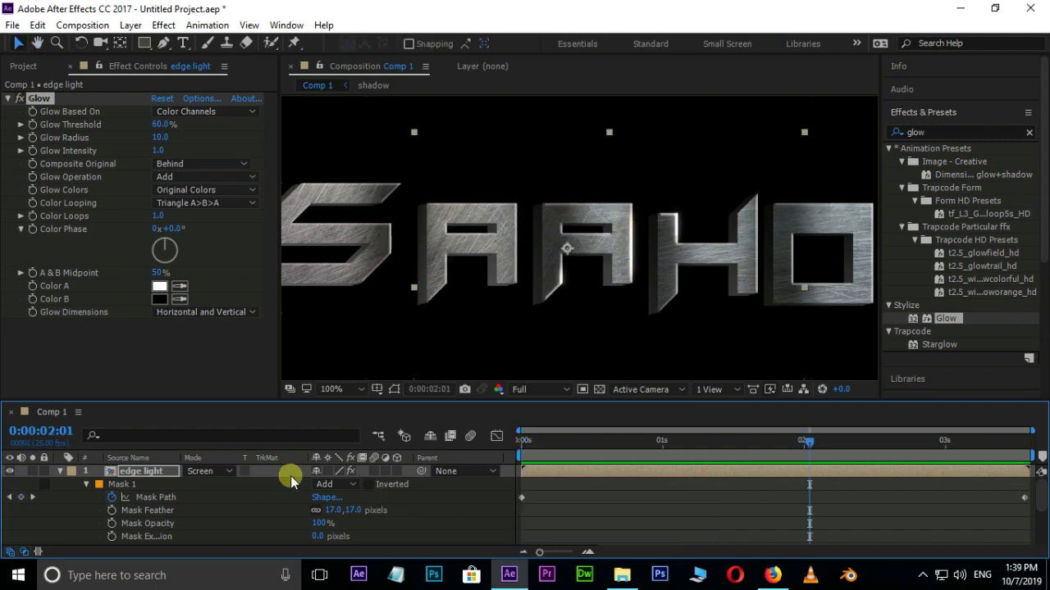
Step: Collapse the edge light properties and add a new adjustment layer above all layers in Comp 1
left_click(59, 471)
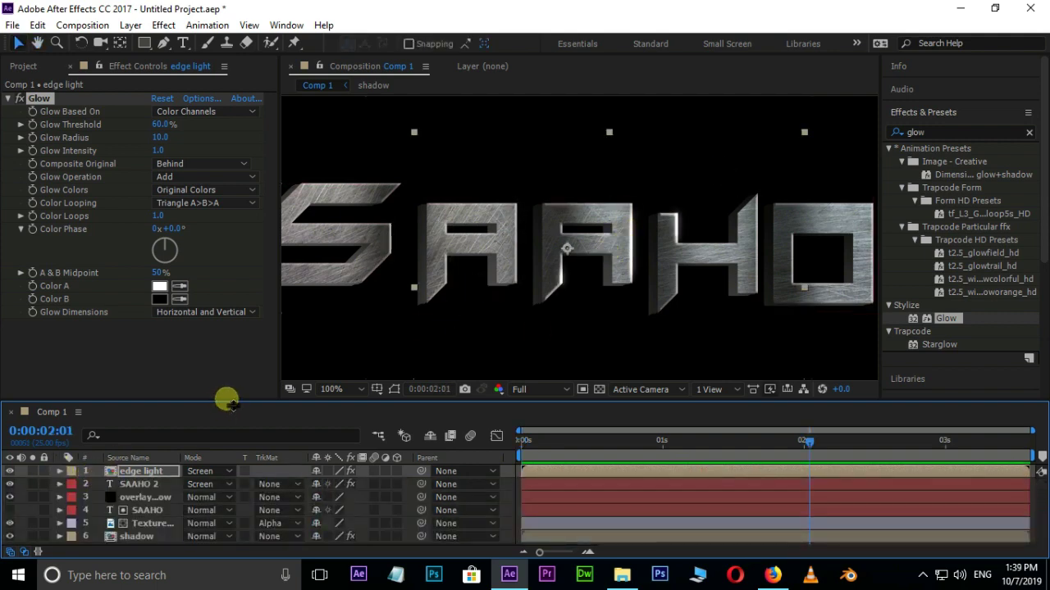
left_click_drag(228, 402, 246, 336)
scroll(566, 197, "down", 2)
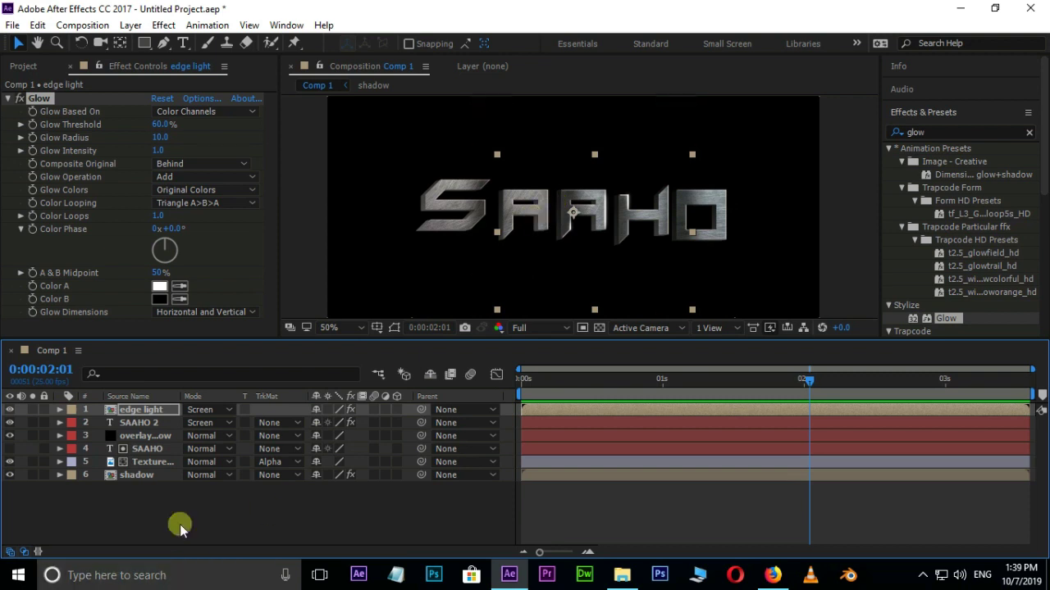
right_click(143, 506)
mouse_move(236, 367)
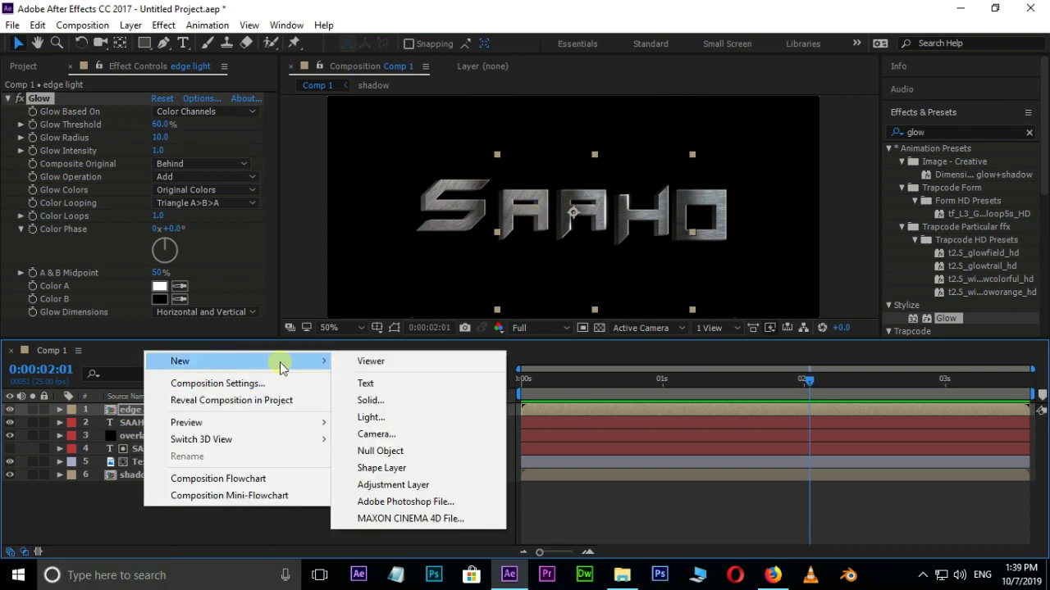
left_click(376, 484)
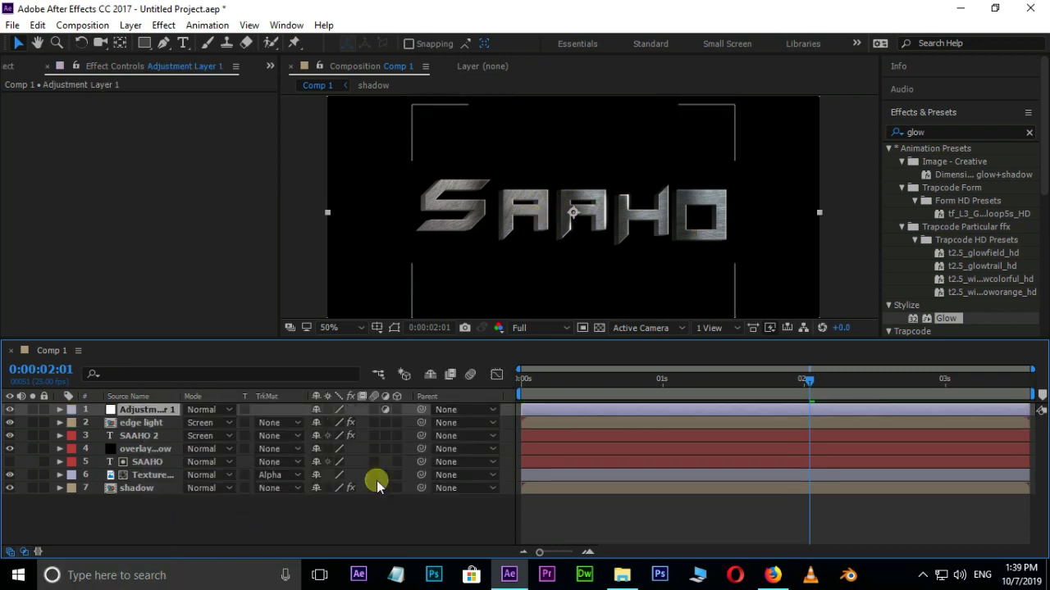
Step: Apply the Curves color correction effect to Adjustment Layer 1
left_click(886, 131)
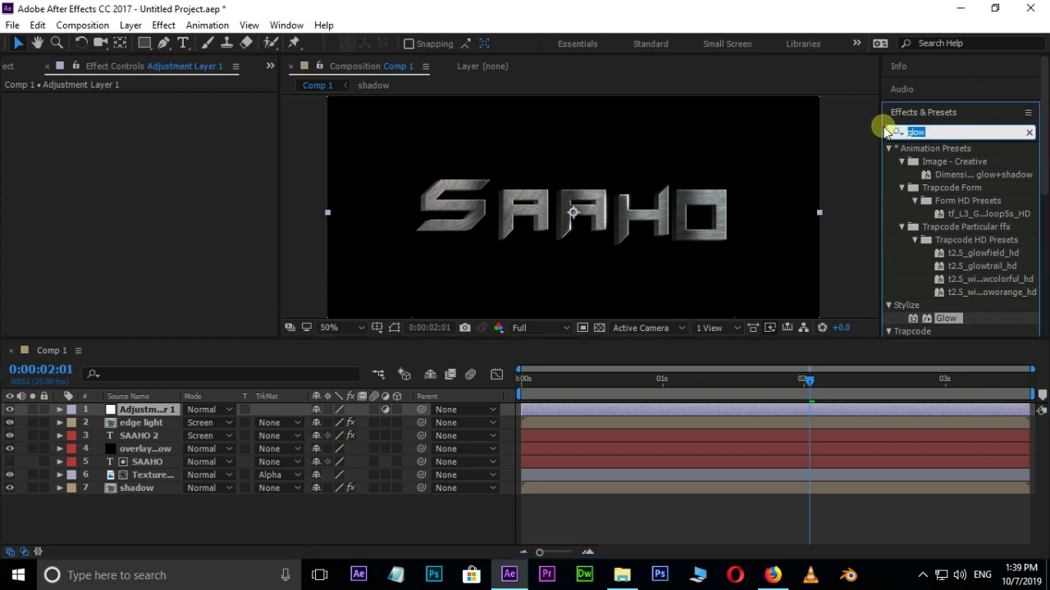
type("curv")
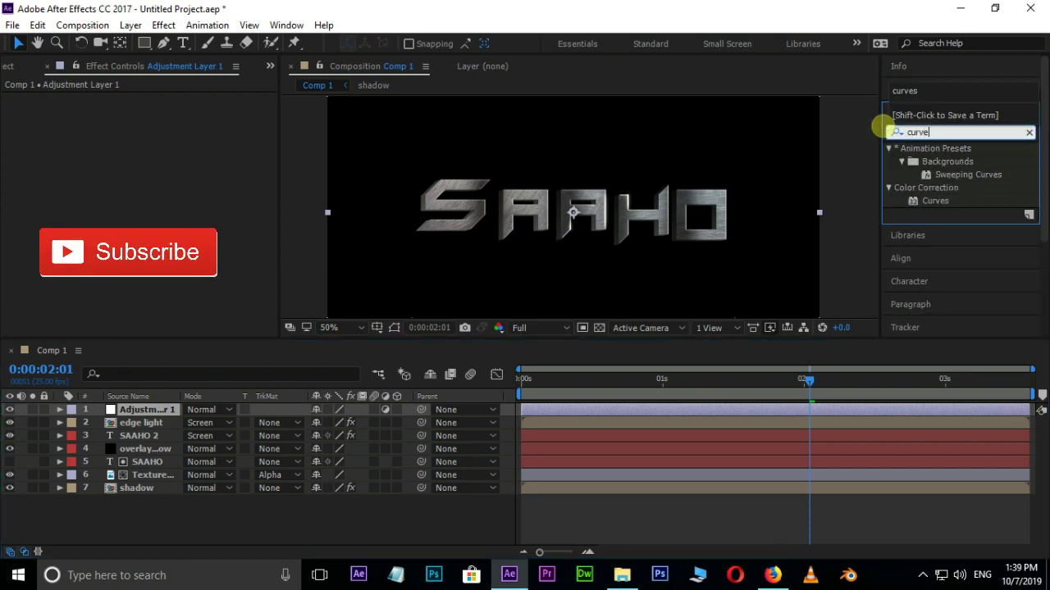
type("e")
left_click_drag(949, 202, 171, 411)
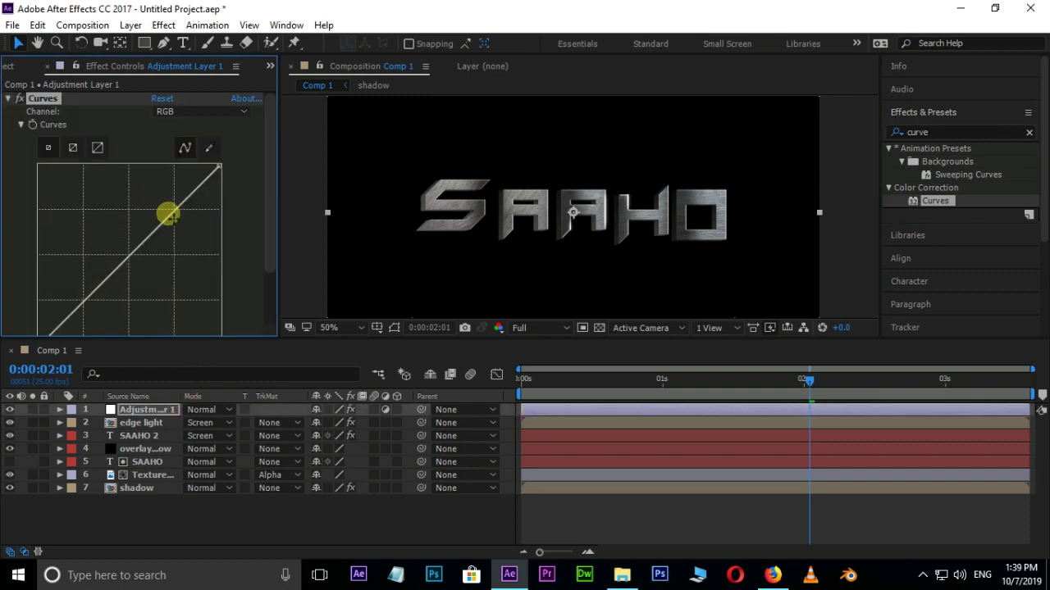
Step: Shape the adjustment layer's RGB curve into a gentle S, raising the highlights and slightly lowering the shadows
left_click_drag(168, 215, 158, 205)
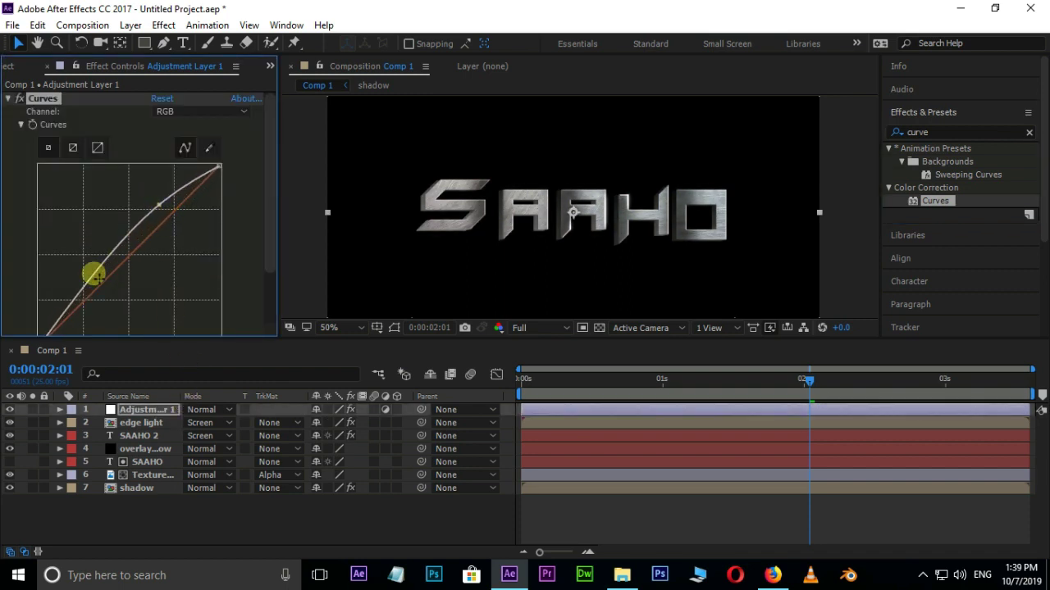
left_click_drag(92, 278, 104, 289)
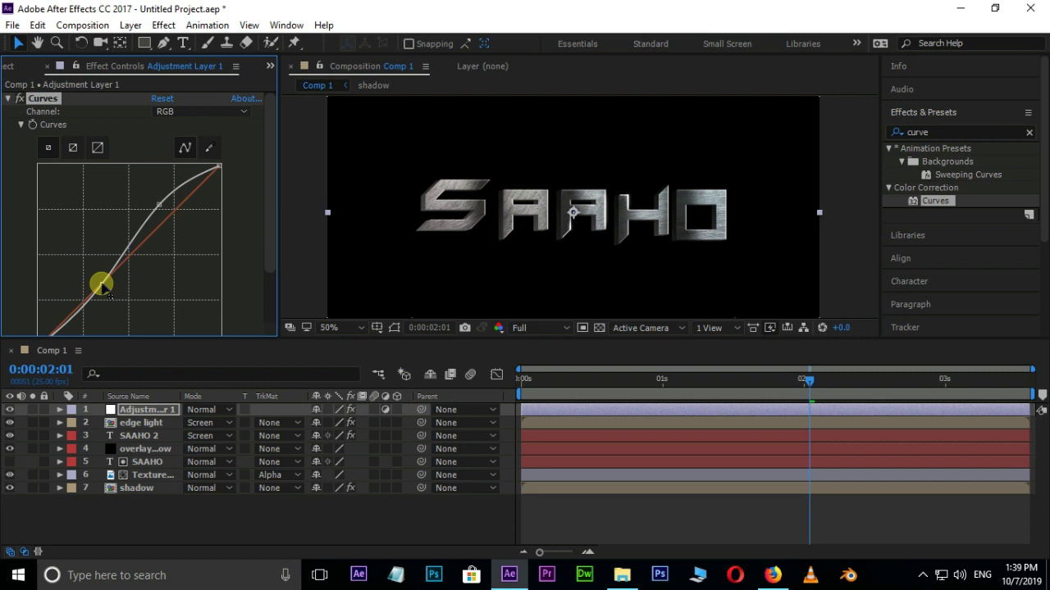
key("period")
key("period")
left_click(91, 299)
left_click(150, 205)
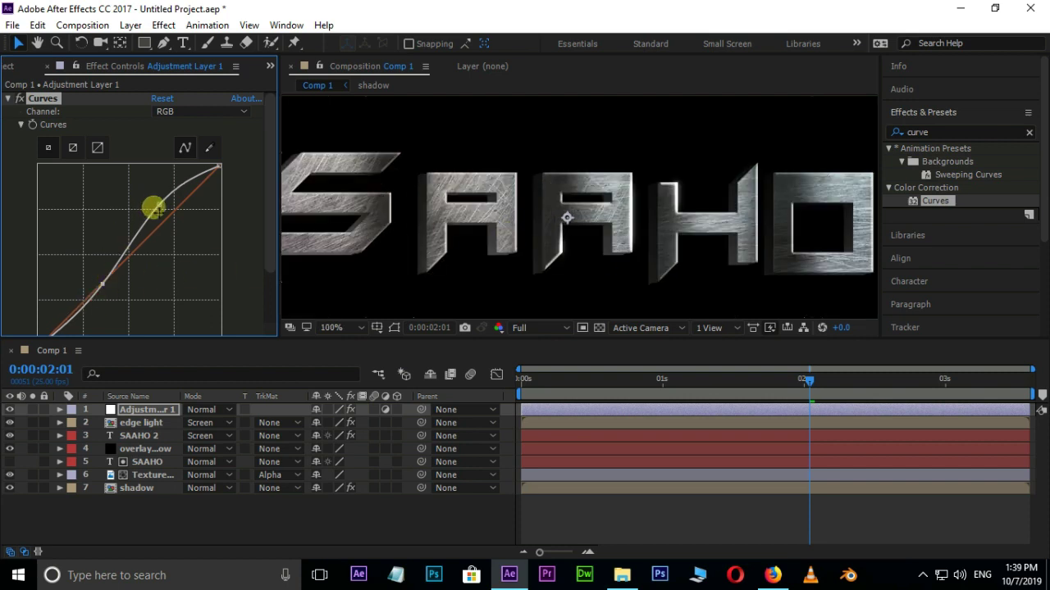
left_click_drag(156, 208, 155, 204)
Step: Raise the upper part of the Red channel curve slightly and anchor its shadows near the diagonal
left_click(233, 111)
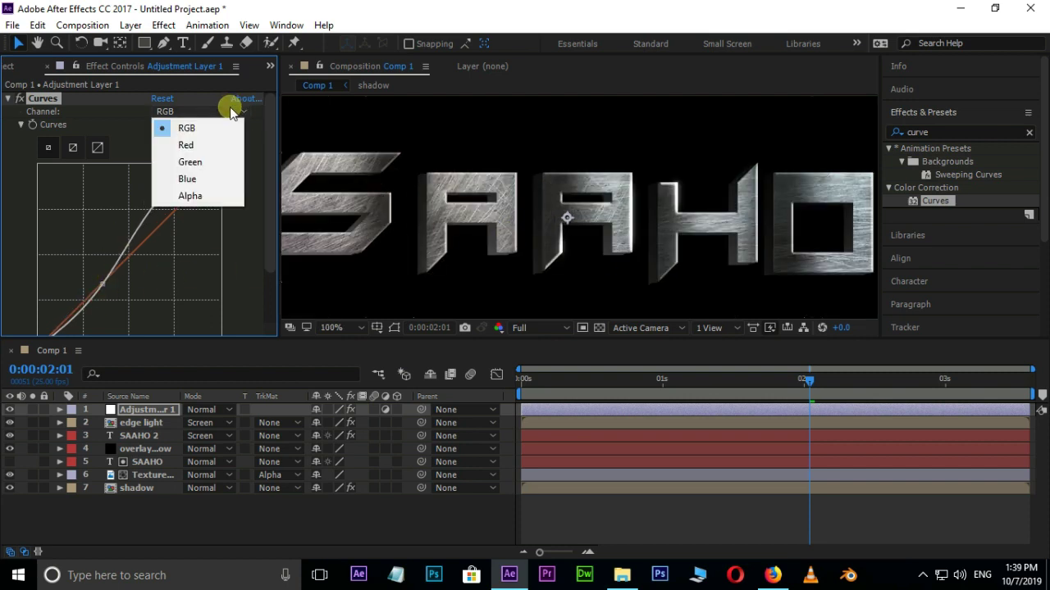
left_click(225, 145)
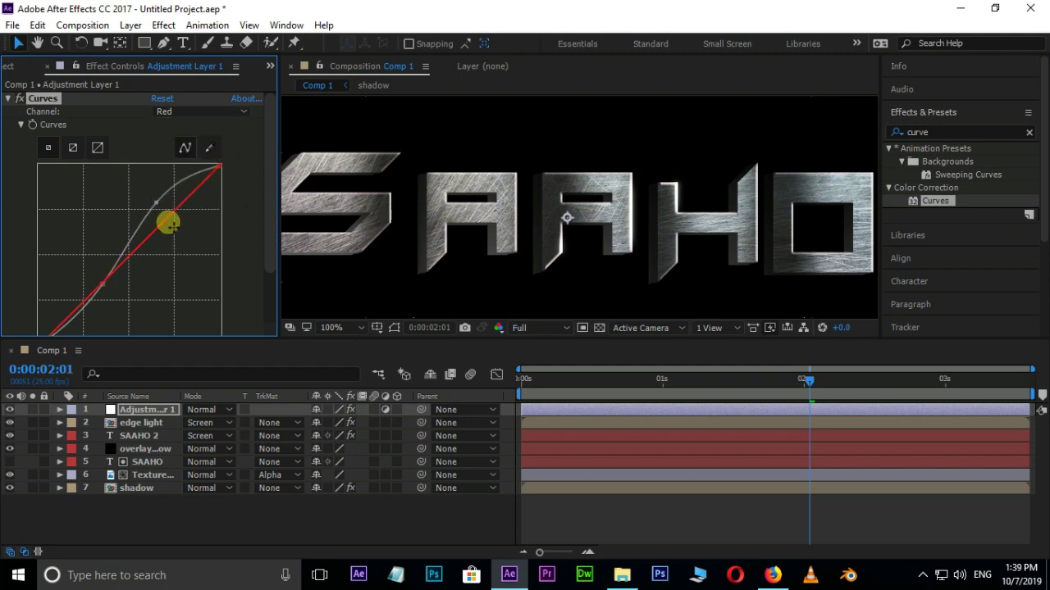
left_click_drag(168, 217, 165, 214)
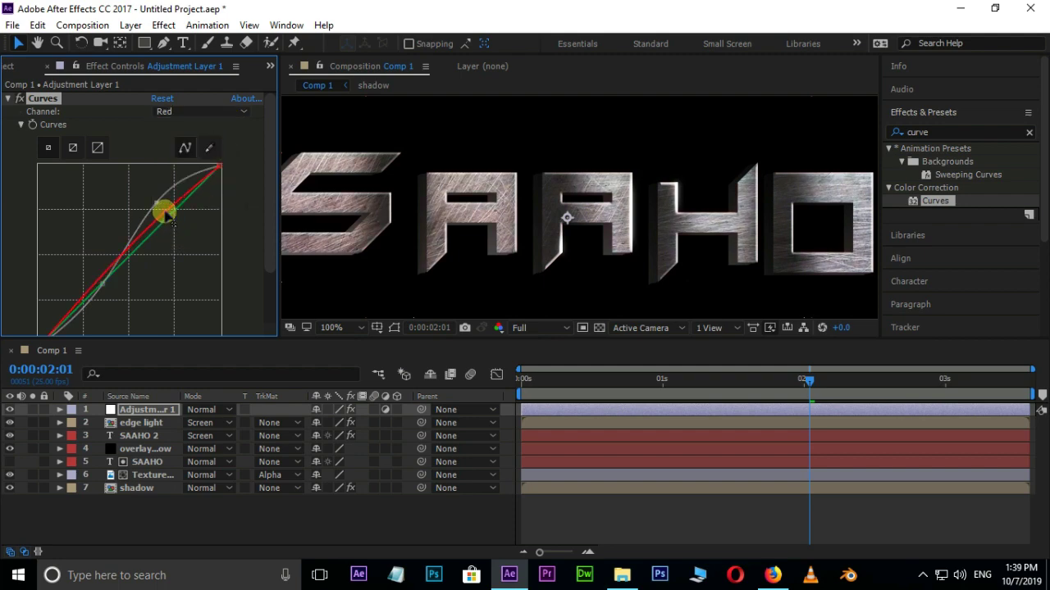
left_click_drag(72, 306, 91, 294)
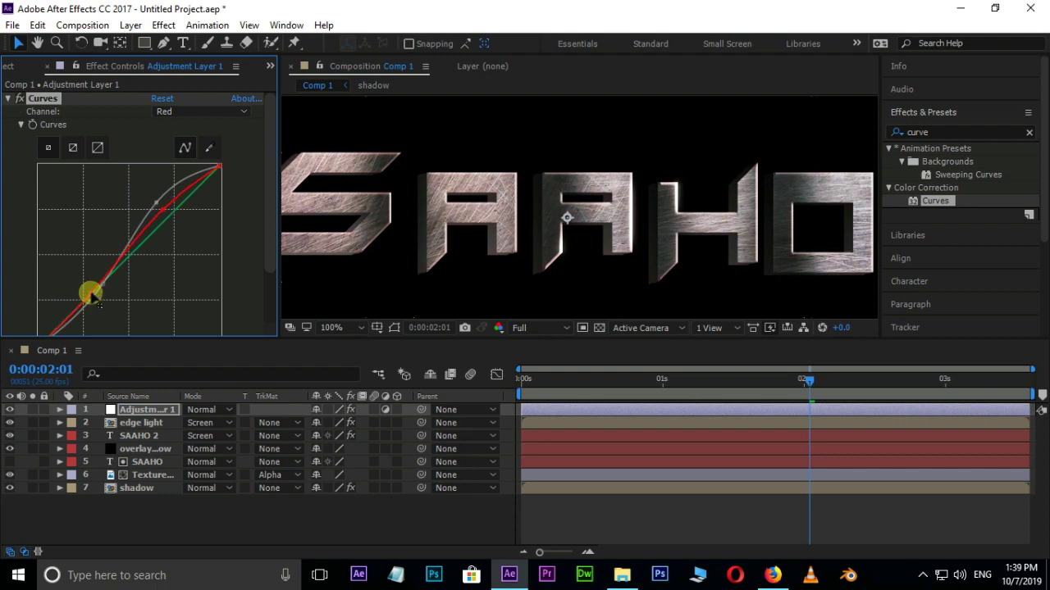
Step: Raise the upper part of the Blue channel curve slightly, anchor its lower part near the diagonal, and deselect the adjustment layer
left_click(188, 112)
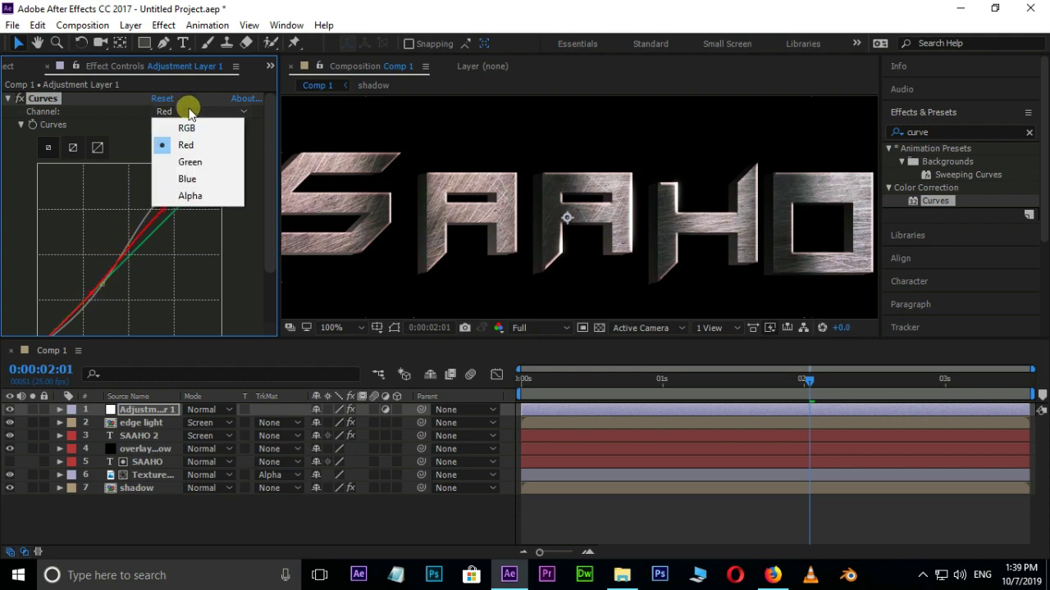
left_click(188, 178)
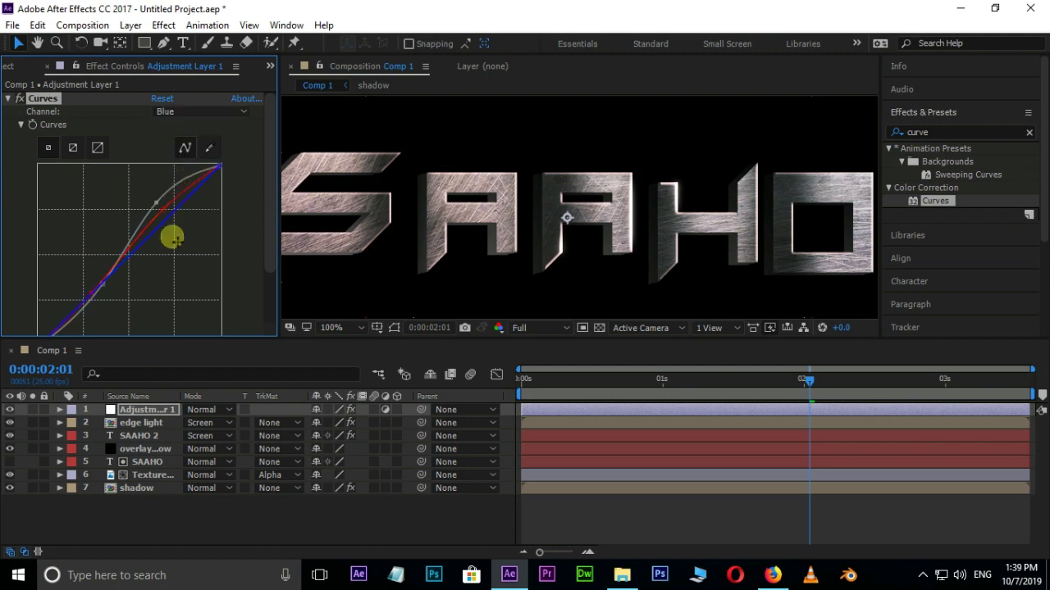
left_click_drag(167, 218, 160, 205)
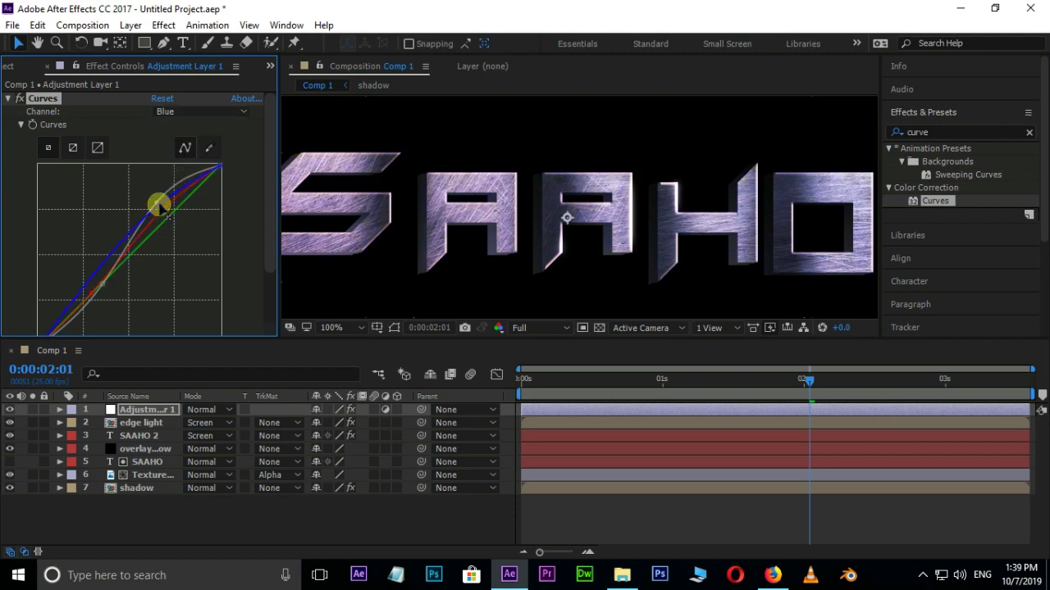
mouse_move(91, 285)
left_mouse_down()
mouse_move(103, 293)
mouse_move(99, 283)
left_mouse_up()
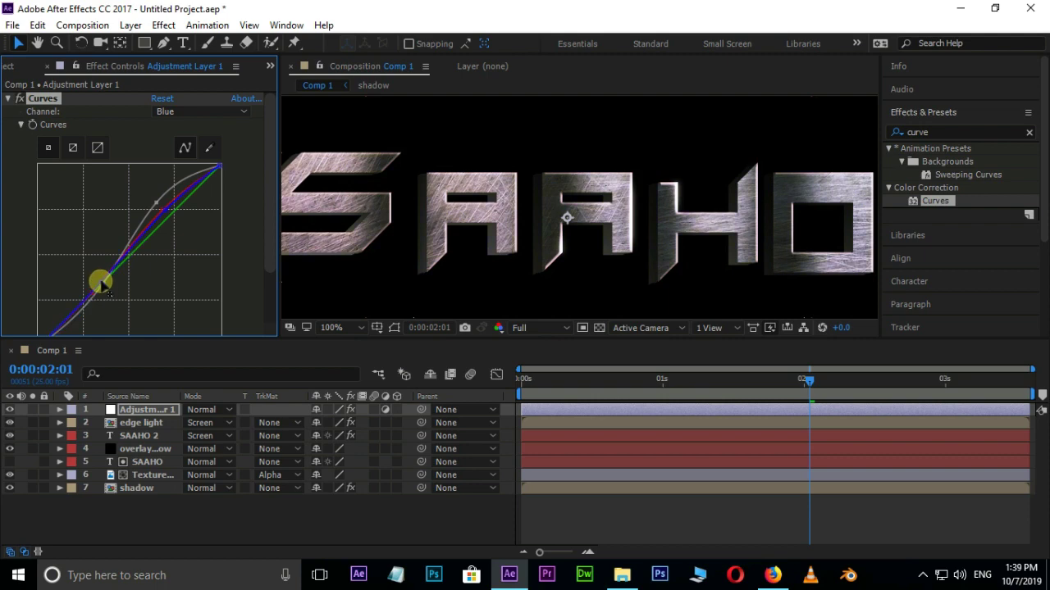
scroll(544, 195, "down", 2)
left_click(199, 499)
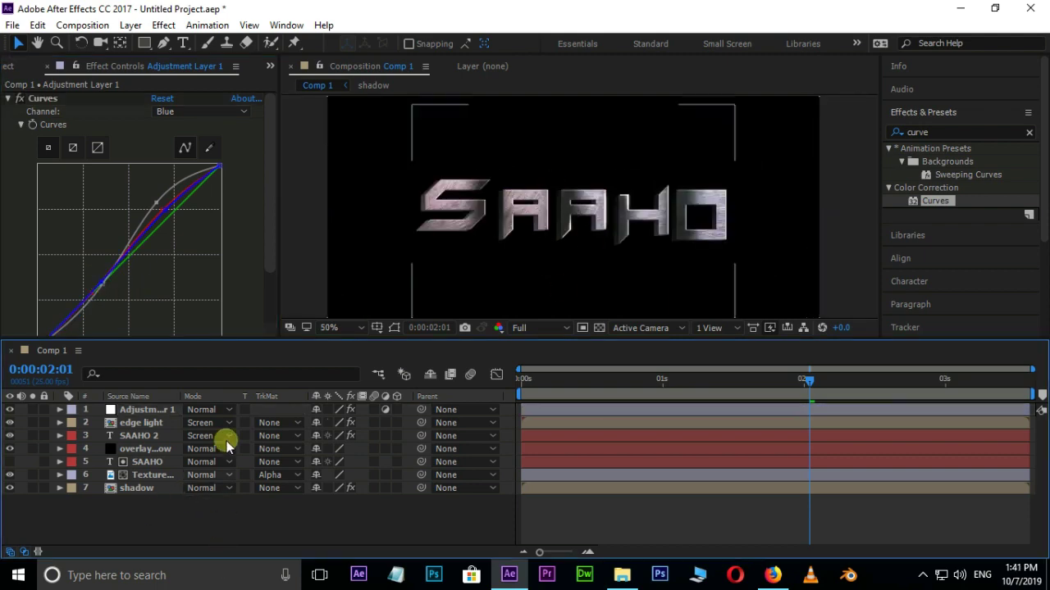
Step: Pre-compose all seven layers of Comp 1 into Pre-comp 1, moving all attributes into the new composition
left_click(544, 234)
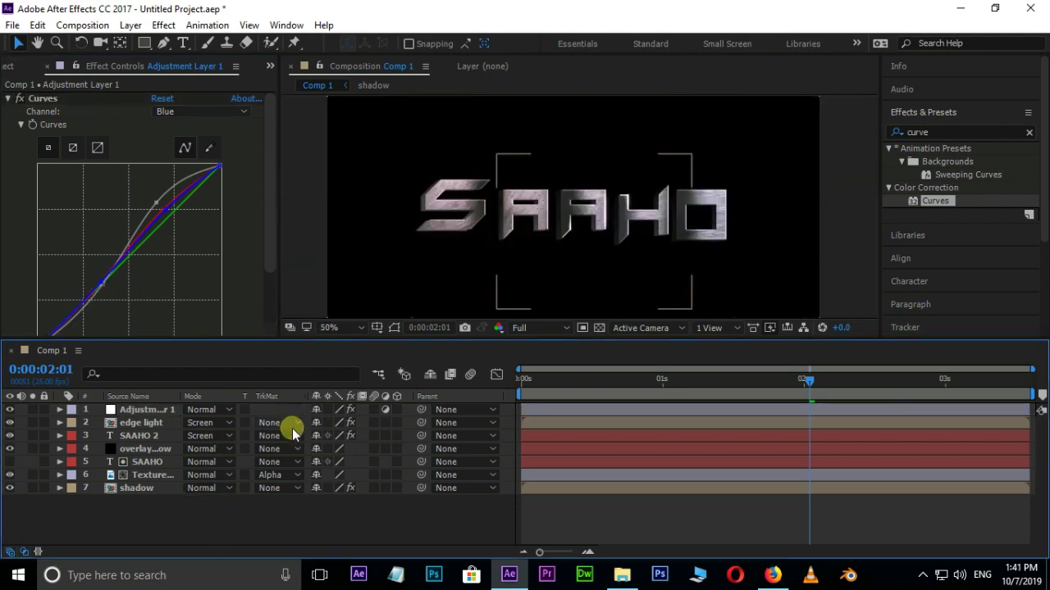
left_click_drag(109, 517, 152, 406)
right_click(149, 423)
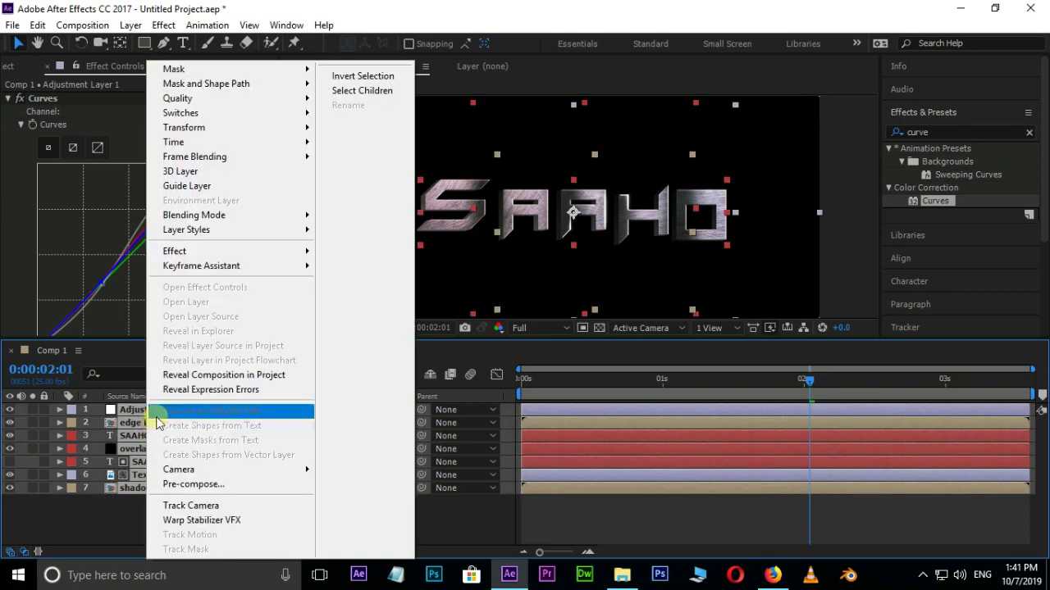
left_click(190, 484)
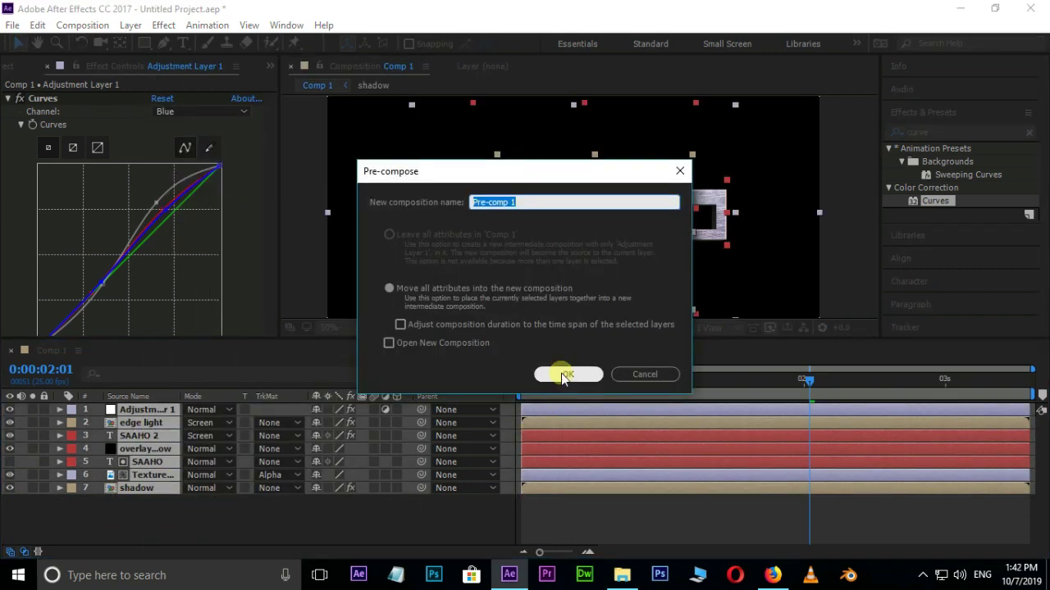
left_click(566, 375)
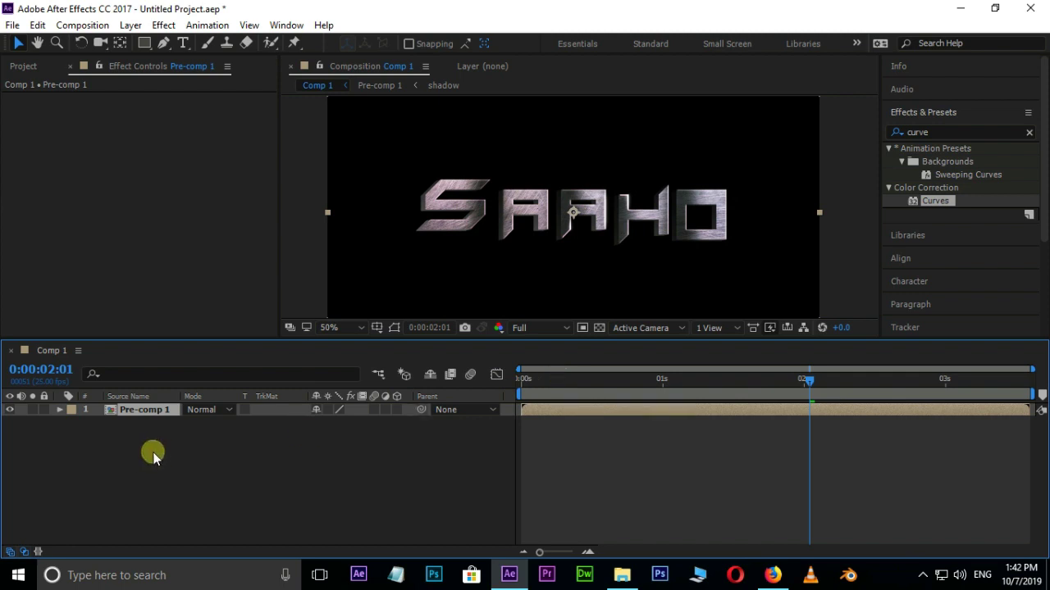
Step: Make Pre-comp 1 a 3D layer and add a two-node camera, Camera 1, with the 35mm preset
left_click(396, 409)
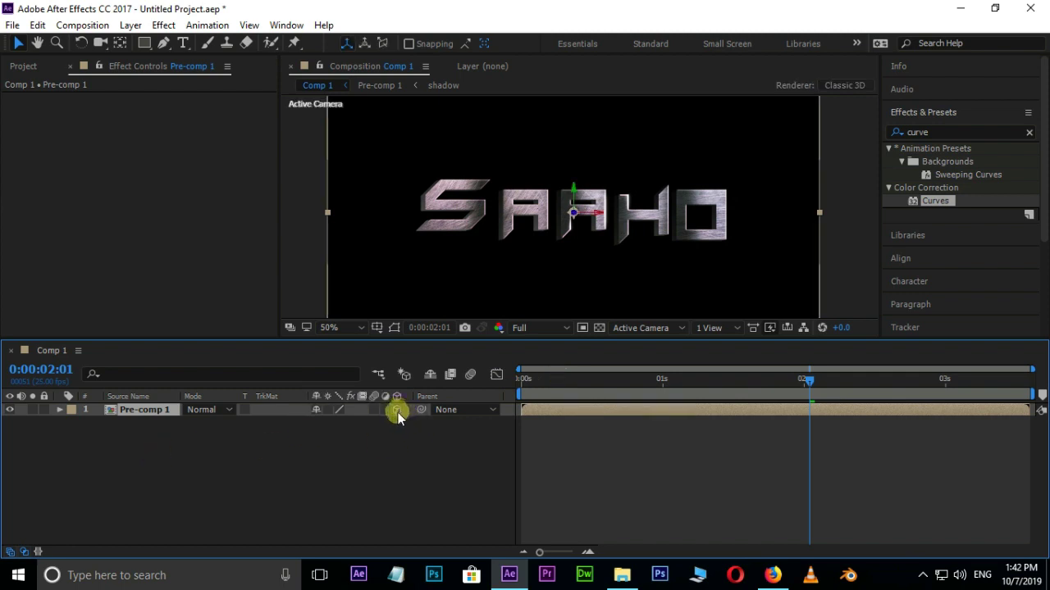
right_click(261, 460)
mouse_move(401, 316)
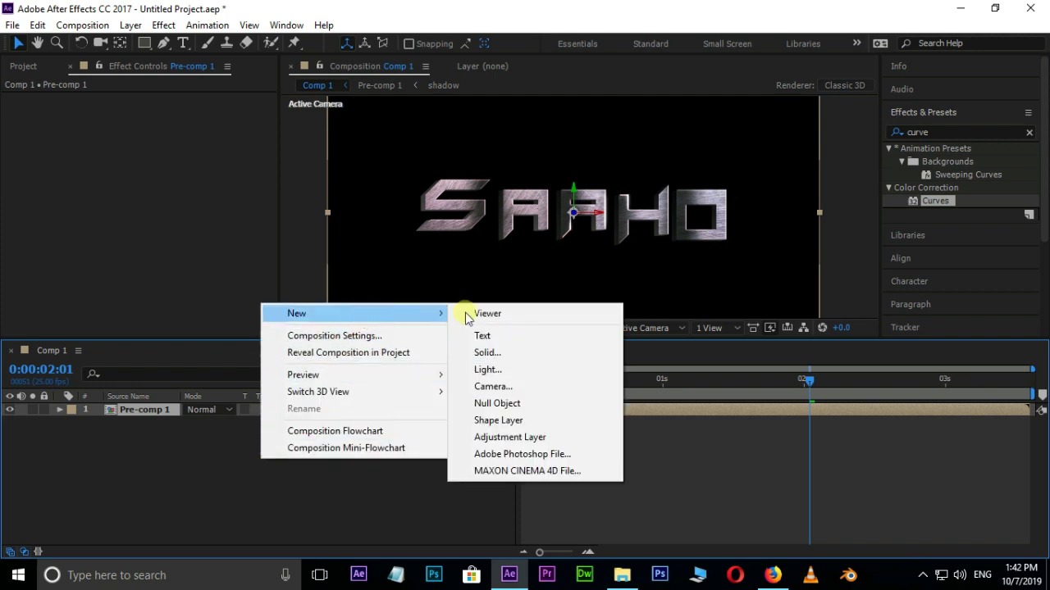
left_click(515, 387)
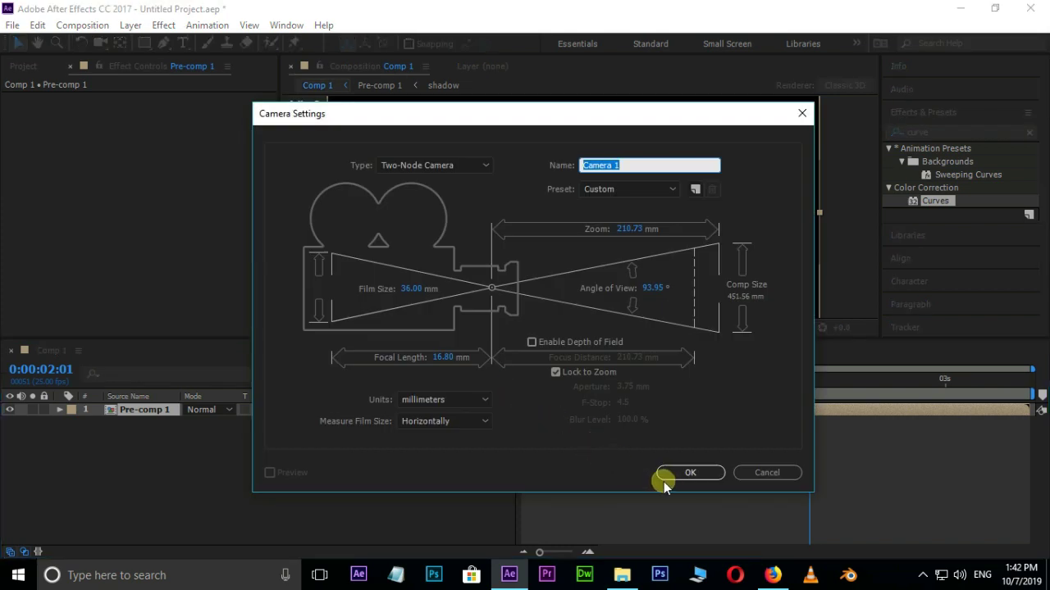
left_click(673, 189)
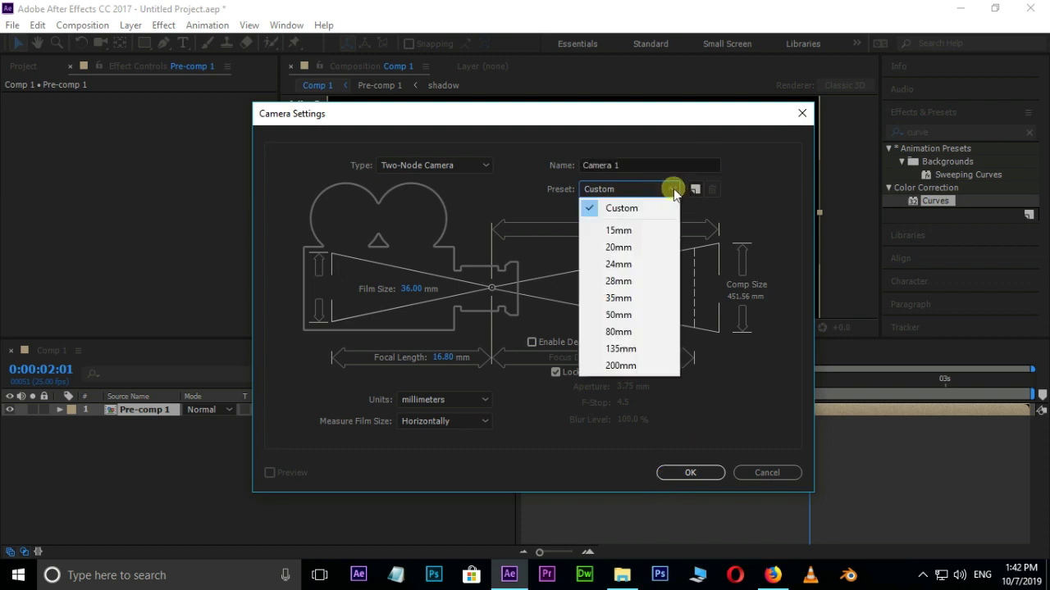
left_click(623, 299)
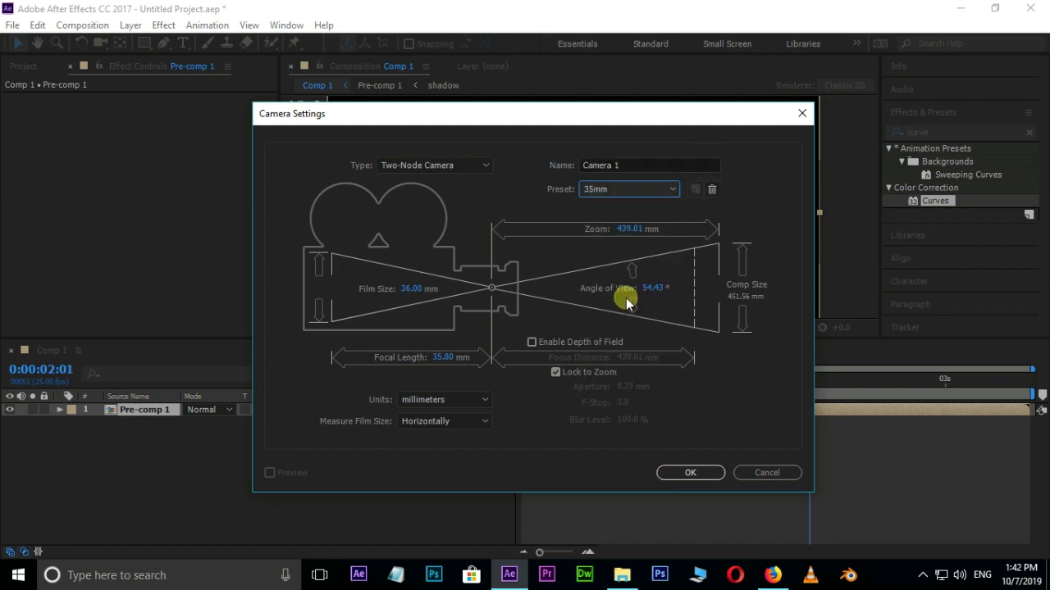
left_click(687, 472)
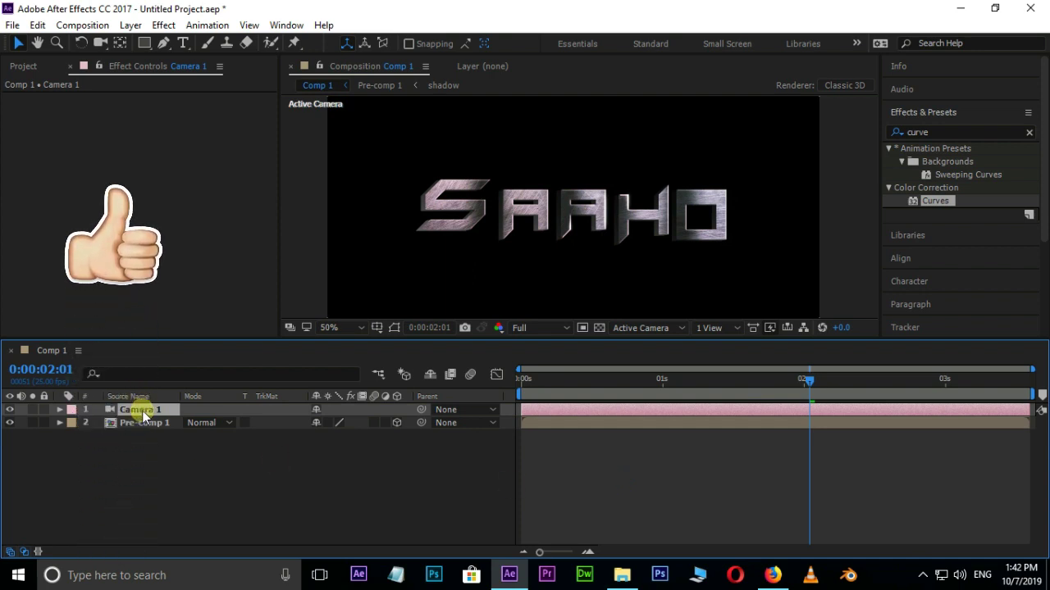
Step: Set a Position keyframe for Camera 1 near the end of the composition, at 0:00:03:14
key("p")
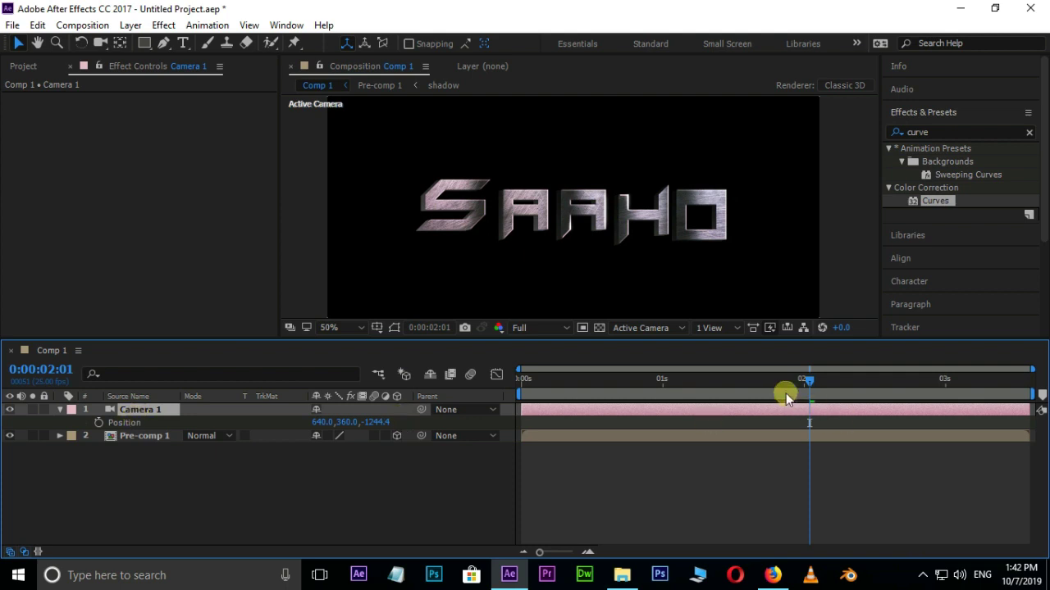
left_click_drag(810, 386, 1042, 379)
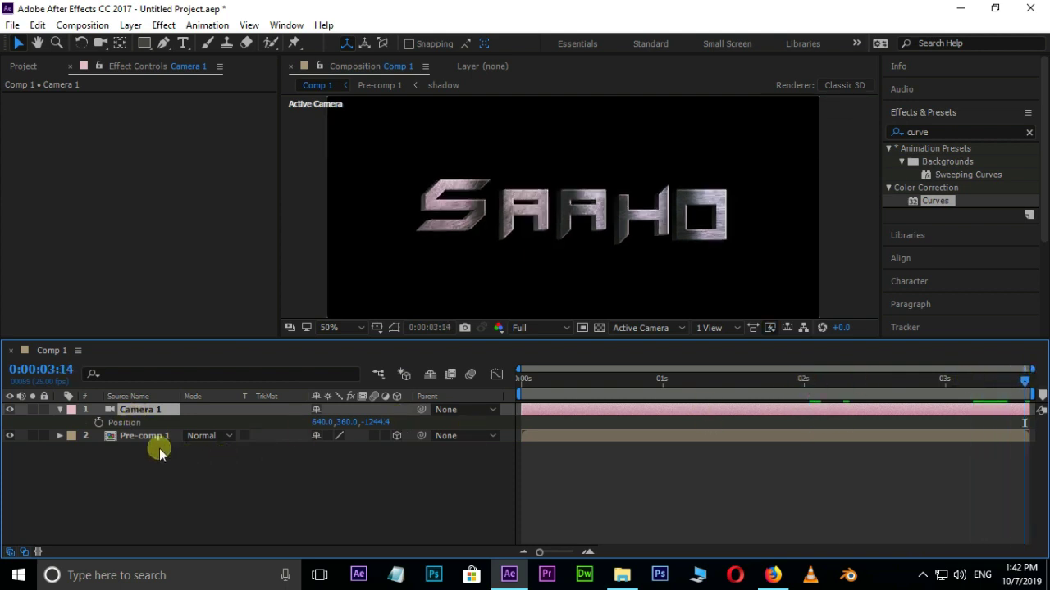
left_click(99, 422)
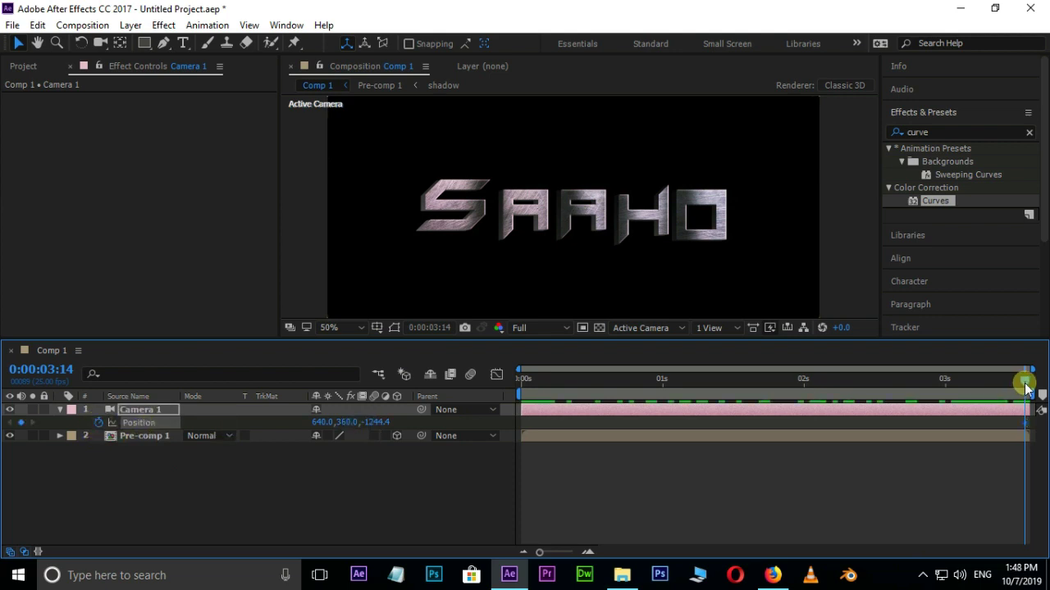
Step: Set Camera 1's Z position to -1600 at the first frame, 0:00:00:00
left_click_drag(1025, 383, 475, 412)
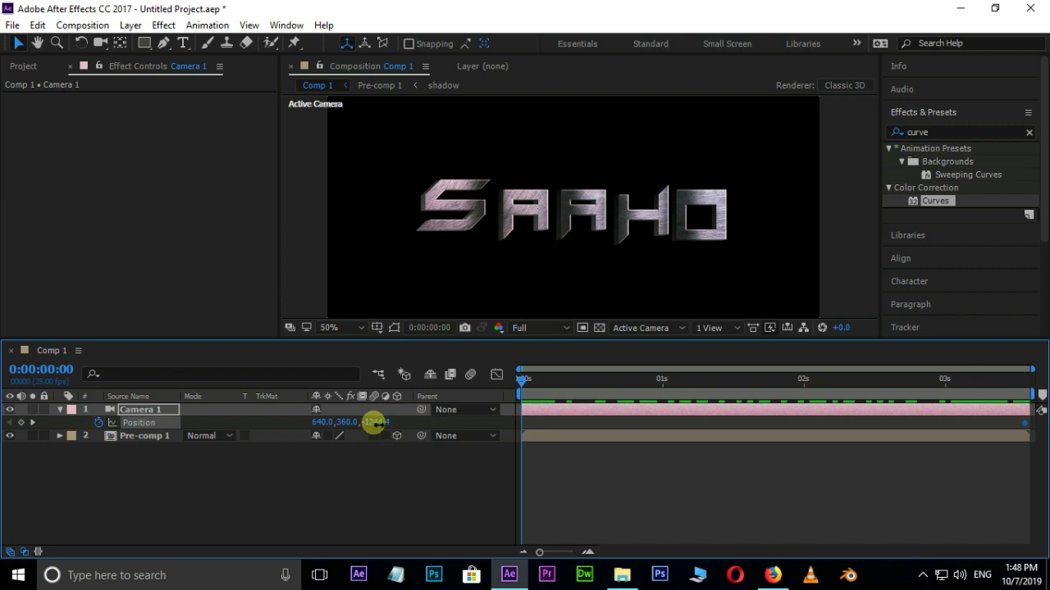
left_click_drag(374, 422, 387, 422)
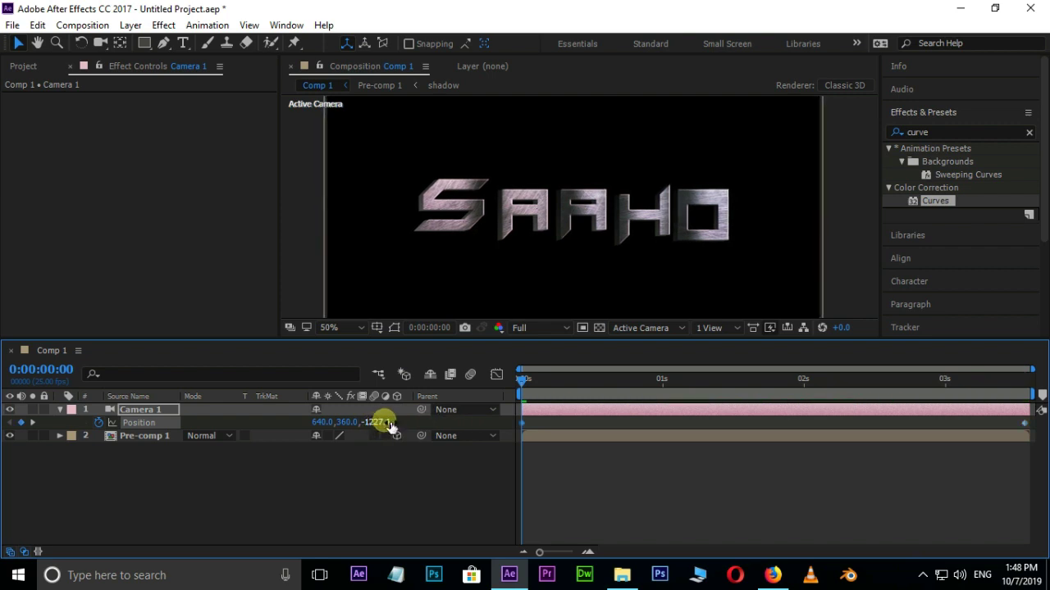
left_click(376, 422)
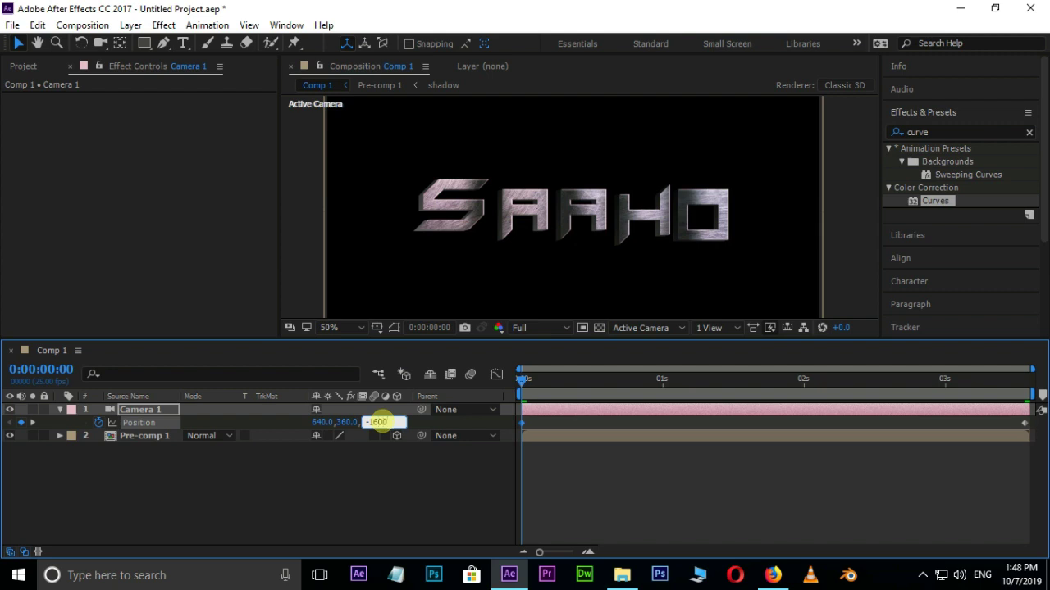
key("Return")
Step: Preview the camera move, apply Easy Ease to both camera Position keyframes, and collapse the camera layer
key("space")
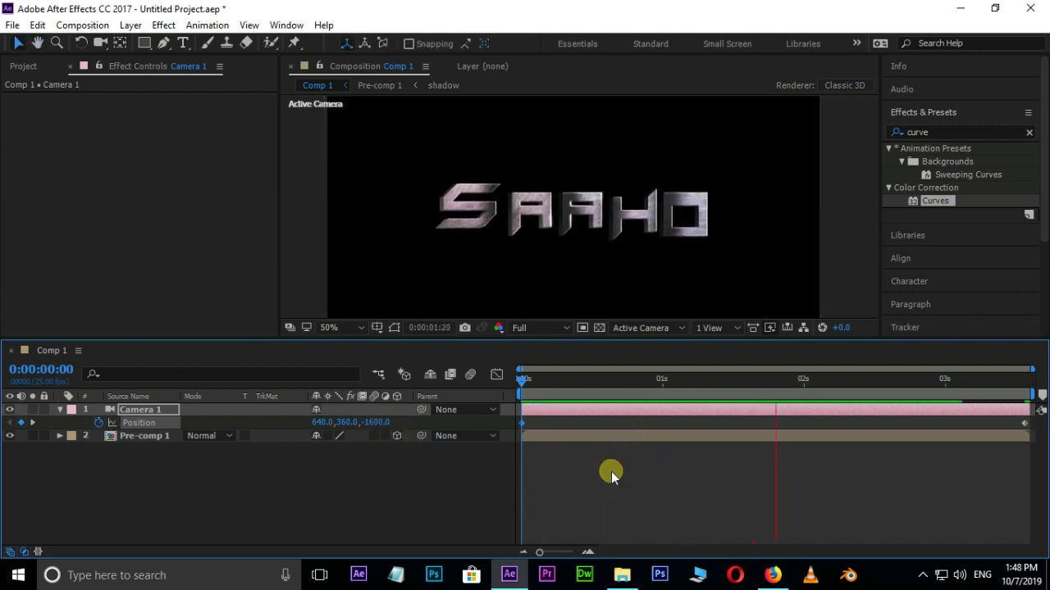
key("space")
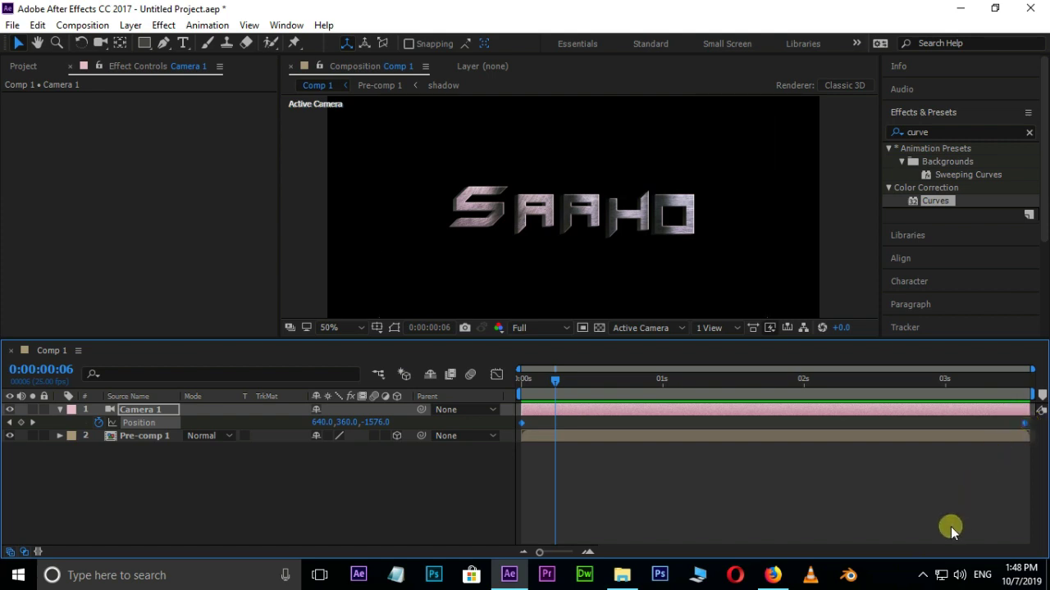
key("F9")
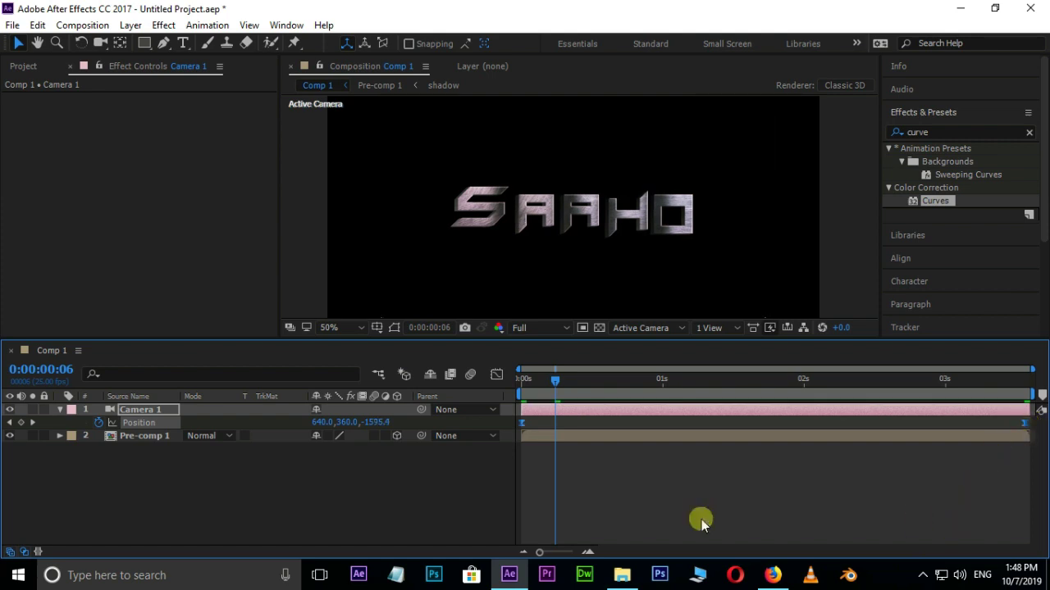
left_click(59, 409)
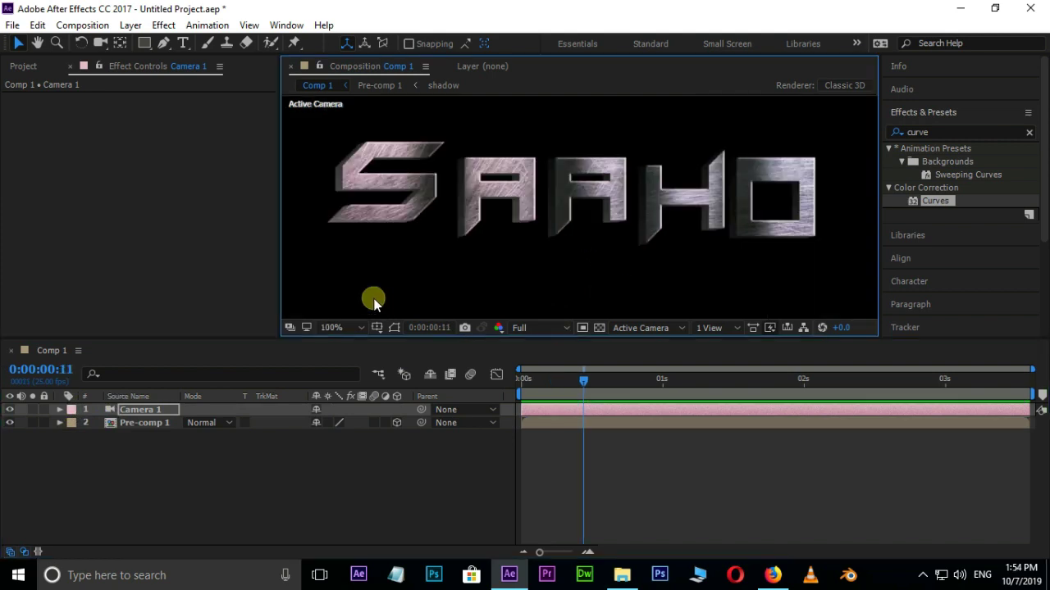
Step: Import the Saaho Trailer MP3 from the Saaho movie title animation folder and place it below Pre-comp 1 in the timeline
left_click(24, 66)
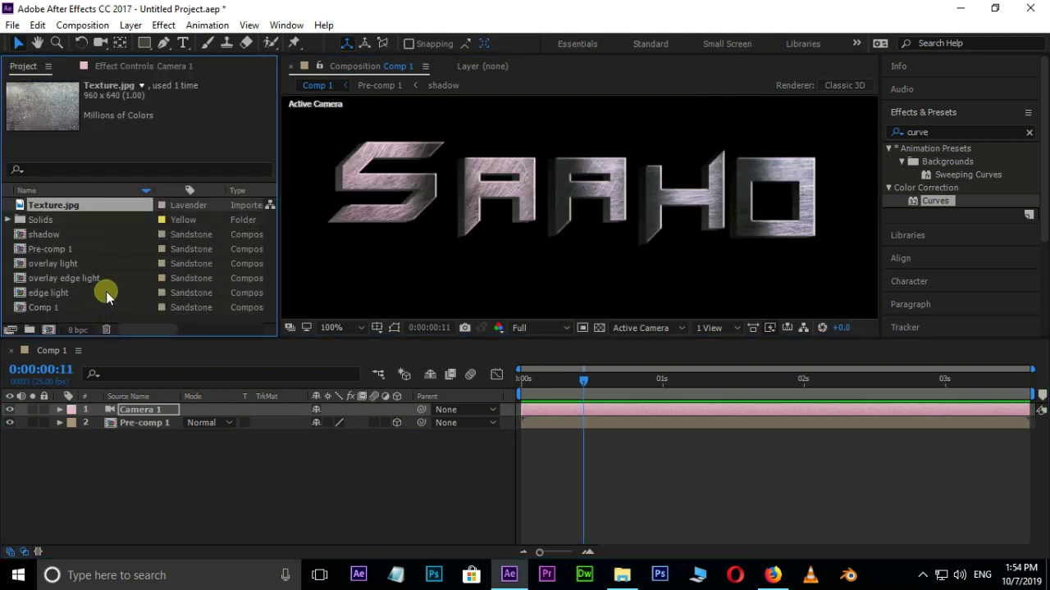
left_click(629, 579)
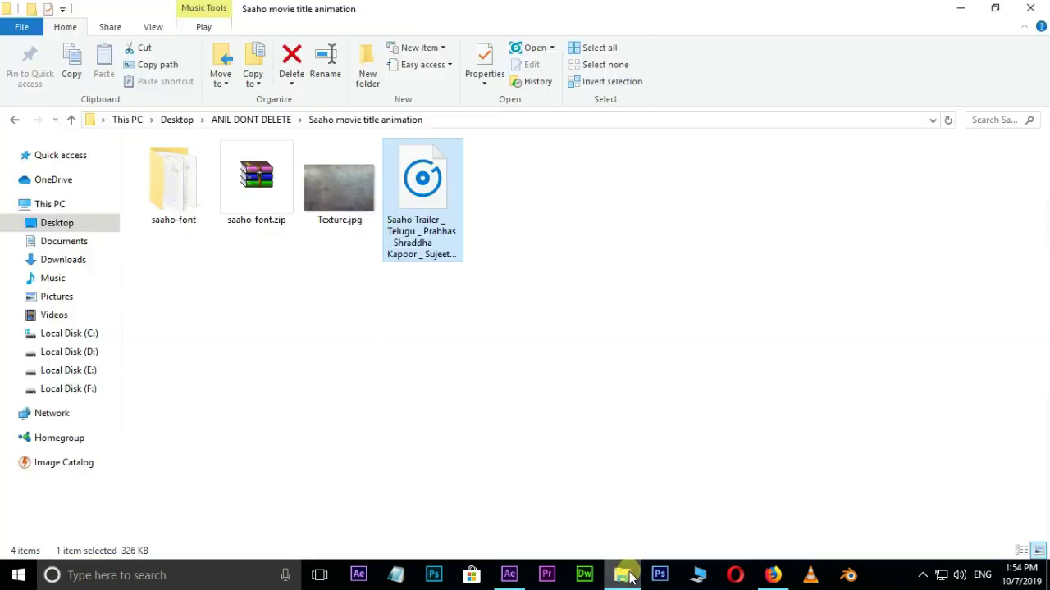
left_click_drag(443, 269, 307, 510)
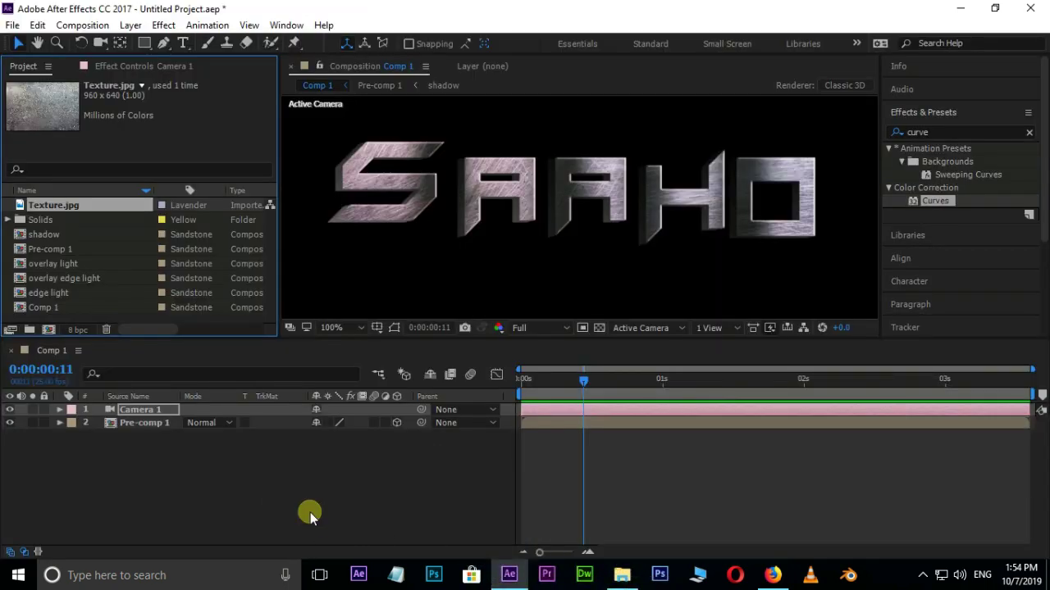
left_click_drag(136, 413, 142, 473)
Step: Preview the title with its music, then maximize the composition viewer and return to the first frame
key("space")
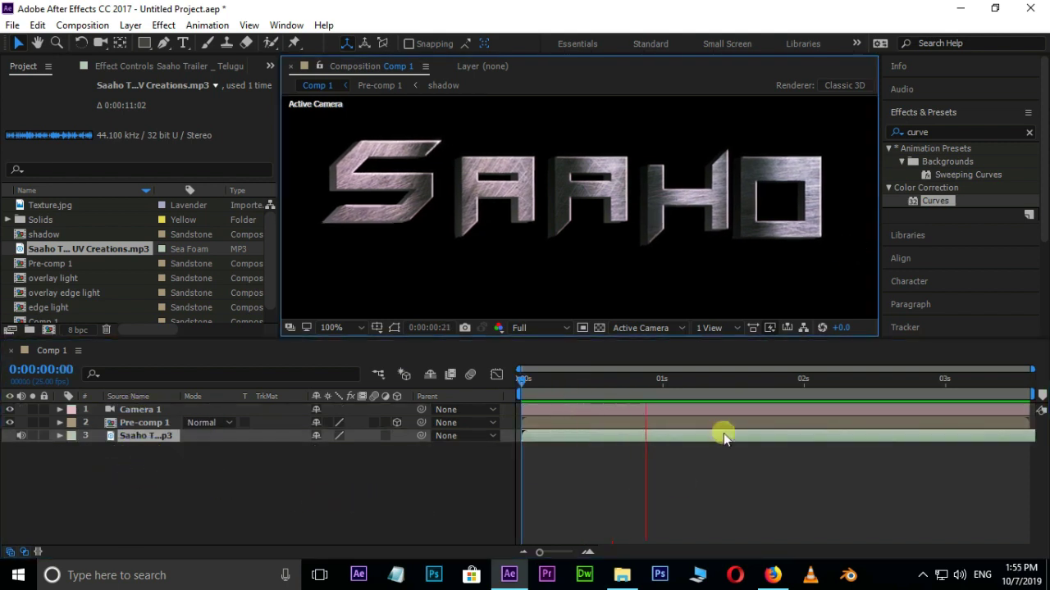
key("space")
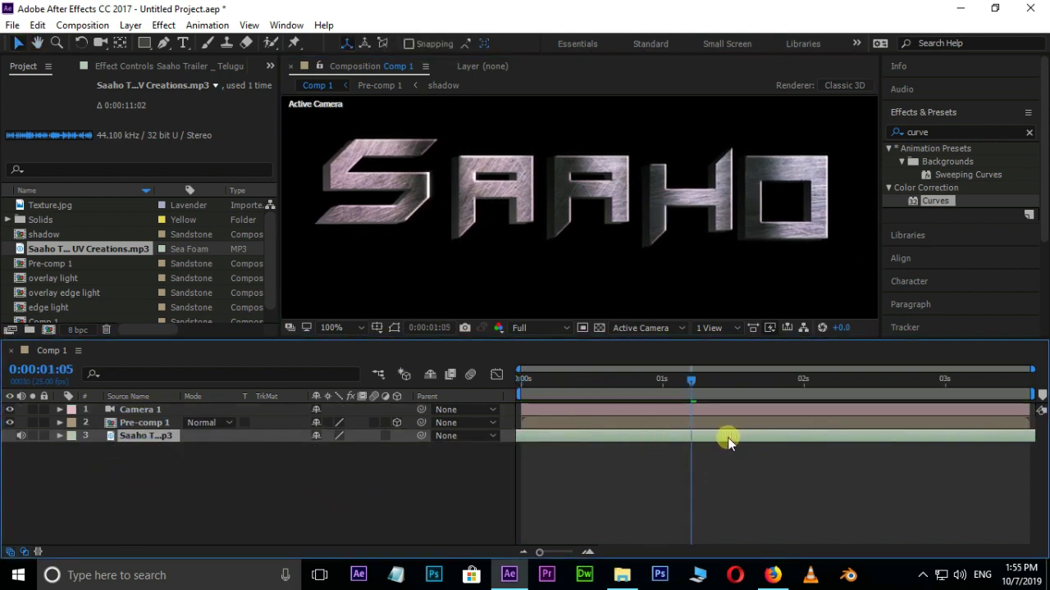
key("grave")
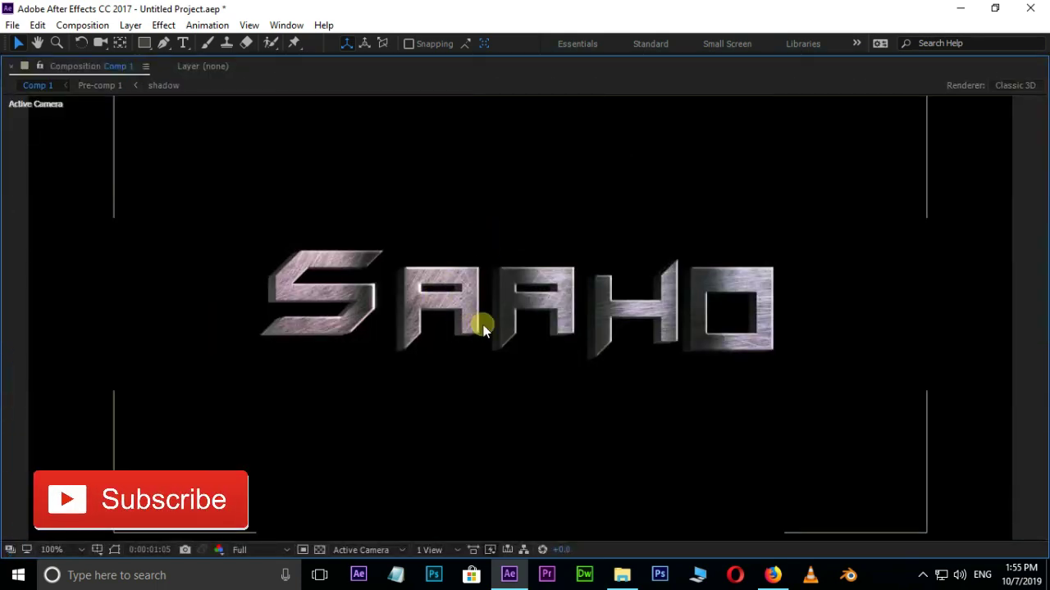
key("Home")
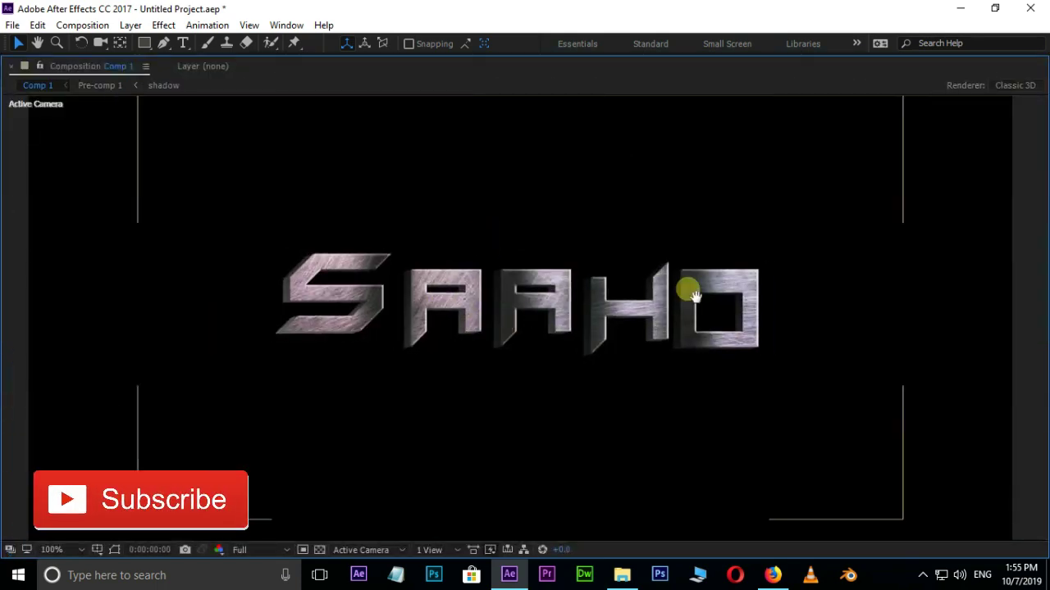